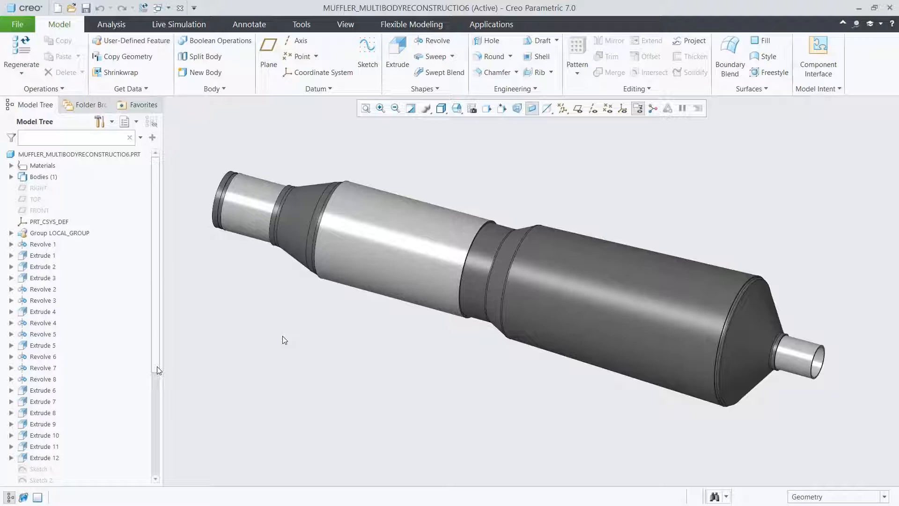
Activate the XSEC0003 section to cut the muffler open, and restore the saved 00_START view orientation.
{"action": "left_click_drag", "start_coordinate": [157, 387], "coordinate": [163, 475]}
{"action": "left_click", "coordinate": [56, 478]}
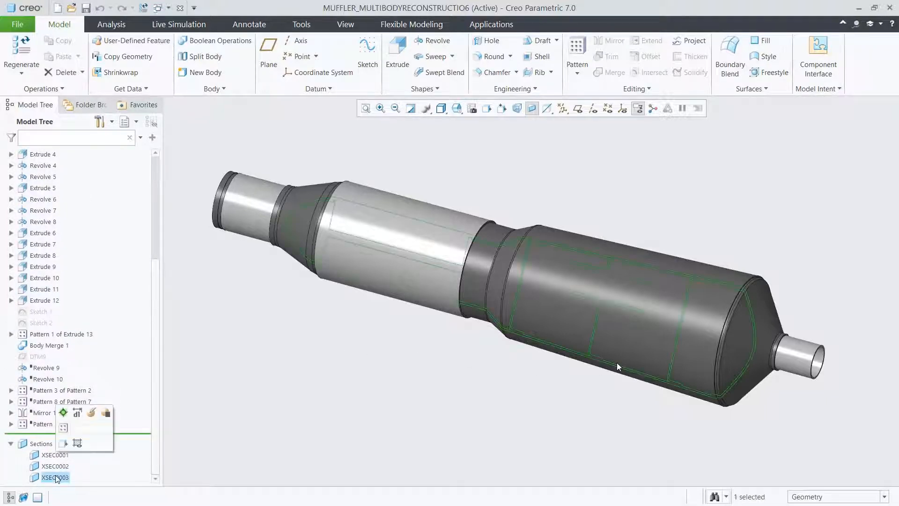
{"action": "left_click", "coordinate": [63, 428]}
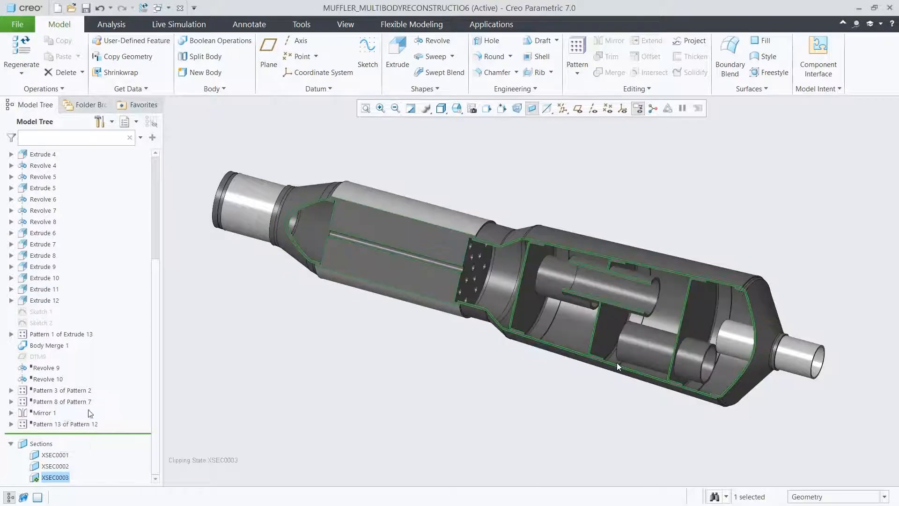
{"action": "left_click", "coordinate": [272, 395]}
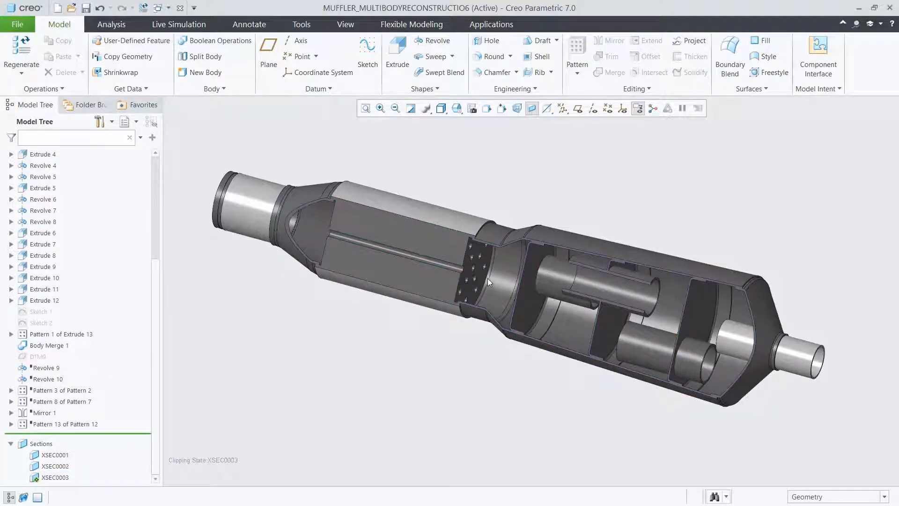
{"action": "mouse_move", "coordinate": [487, 278]}
{"action": "middle_mouse_down"}
{"action": "mouse_move", "coordinate": [512, 261]}
{"action": "mouse_move", "coordinate": [504, 286]}
{"action": "middle_mouse_up"}
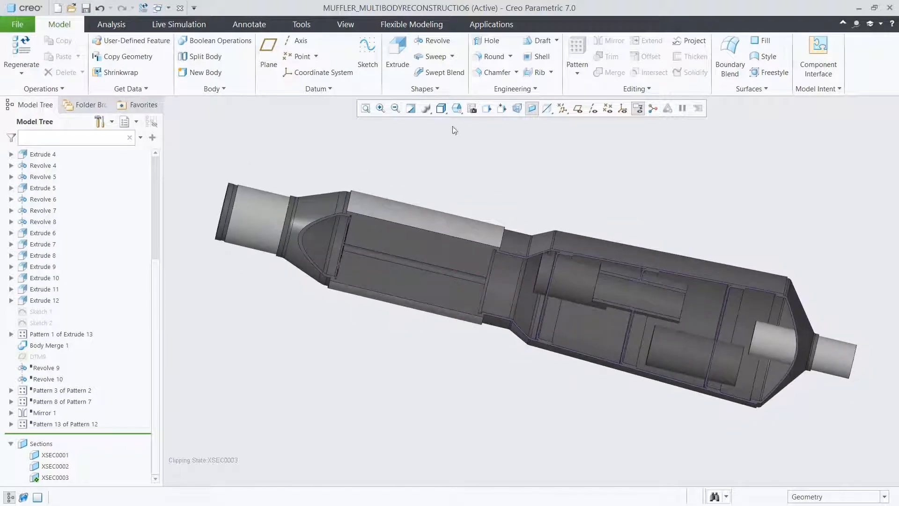
{"action": "left_click", "coordinate": [455, 111]}
{"action": "left_click", "coordinate": [470, 142]}
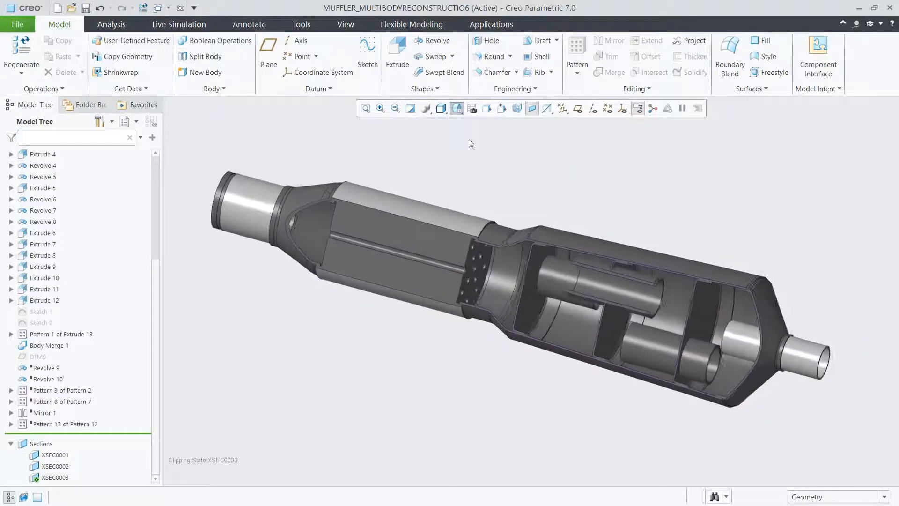
Add a fluid simulation study to the muffler and expand it in the simulation tree.
{"action": "left_click", "coordinate": [188, 25]}
{"action": "left_click", "coordinate": [41, 73]}
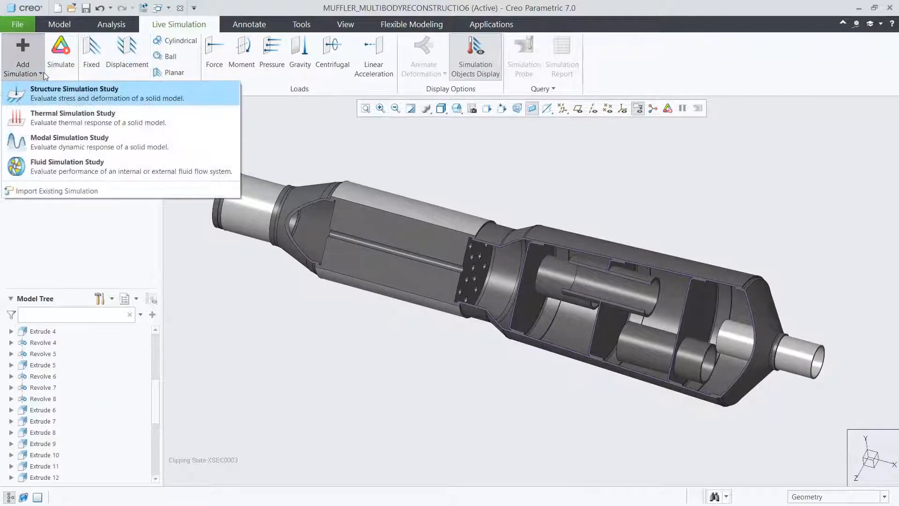
{"action": "left_click", "coordinate": [62, 164]}
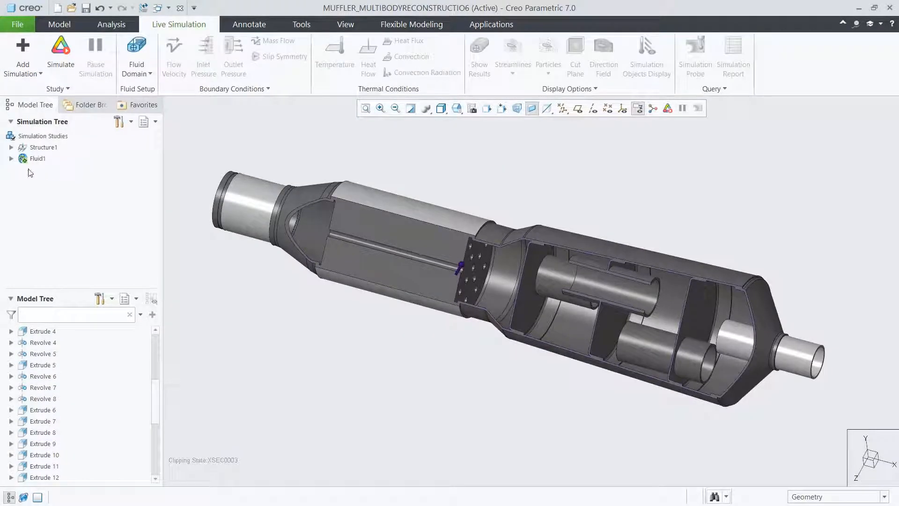
{"action": "left_click", "coordinate": [11, 159]}
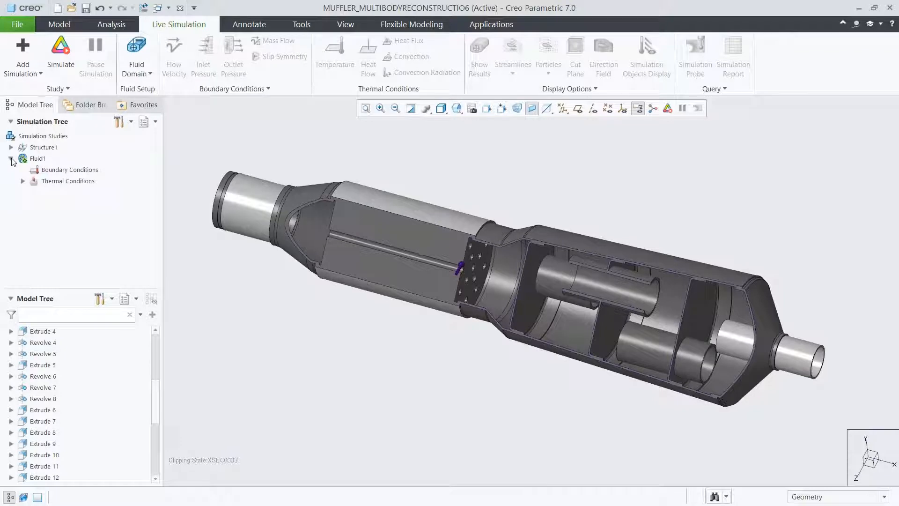
Start an internal volume as the fluid domain, picking the outer end ring of the inlet pipe in the 01_VOLUME view as bounding surface.
{"action": "left_click", "coordinate": [148, 74]}
{"action": "left_click", "coordinate": [151, 99]}
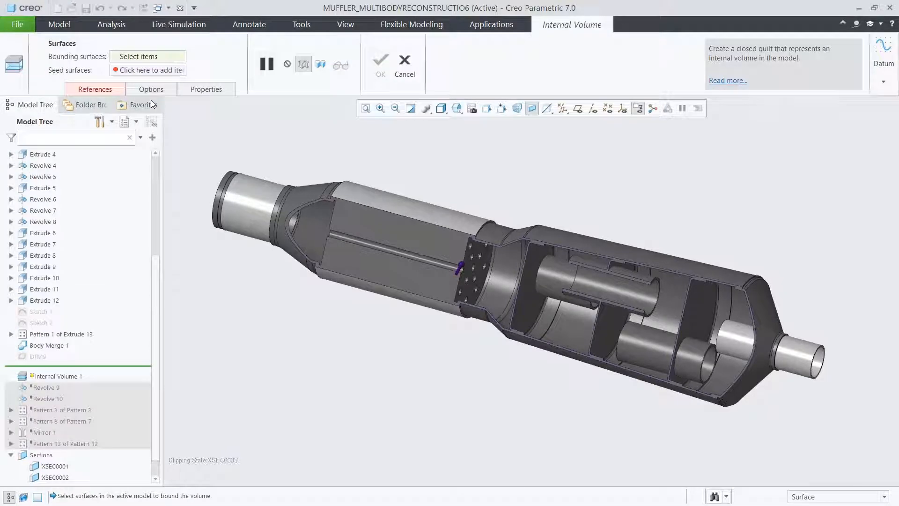
{"action": "left_click", "coordinate": [457, 112]}
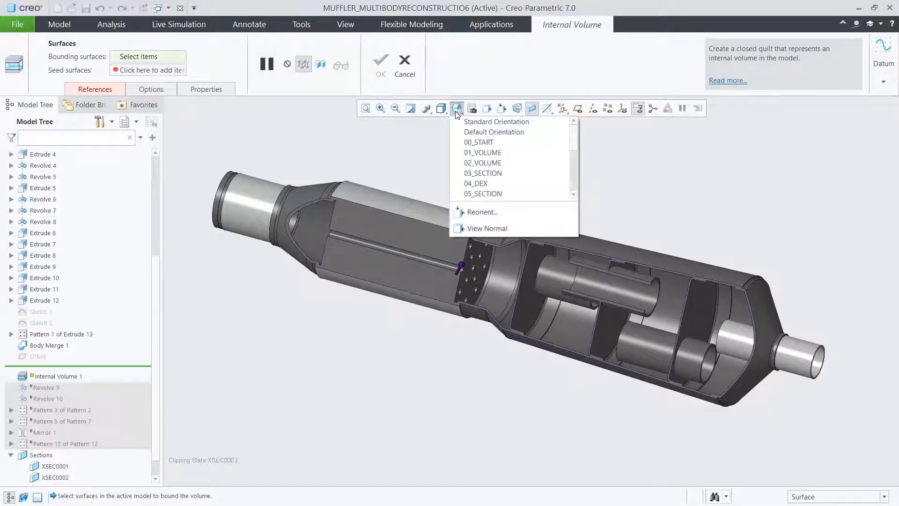
{"action": "left_click", "coordinate": [472, 152]}
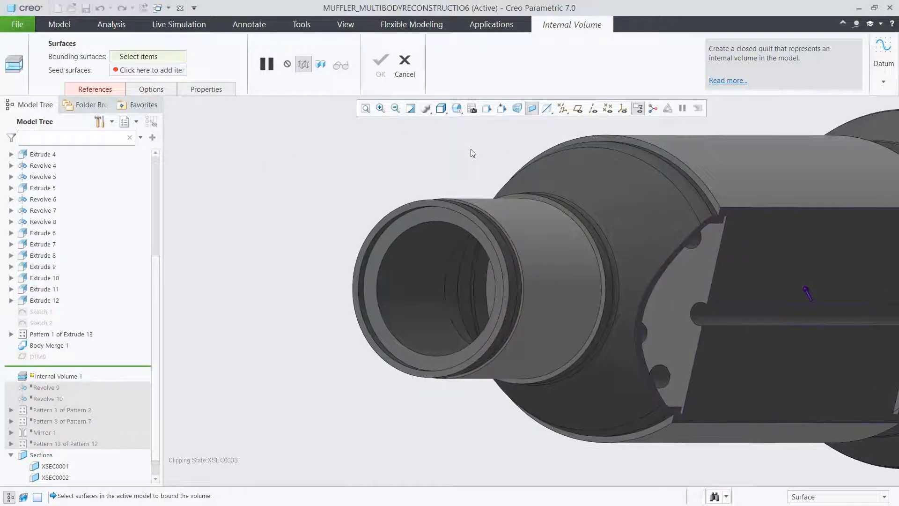
{"action": "left_click", "coordinate": [411, 205]}
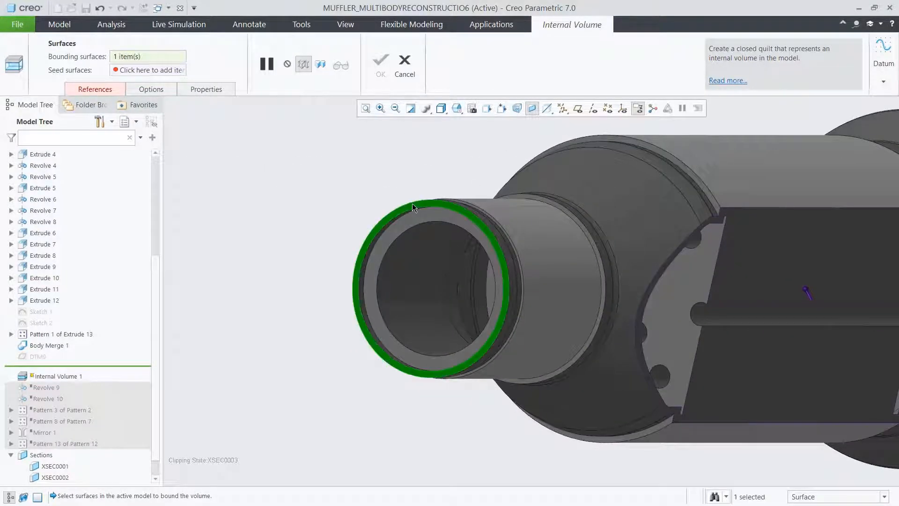
Add the outlet pipe's end ring from the 02_VOLUME view as second bounding surface and create the internal volume.
{"action": "left_click", "coordinate": [459, 112]}
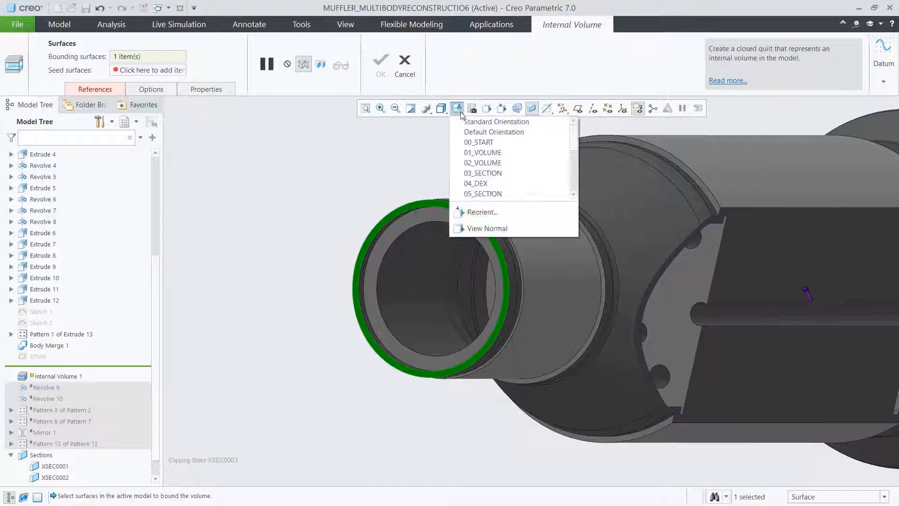
{"action": "left_click", "coordinate": [468, 160]}
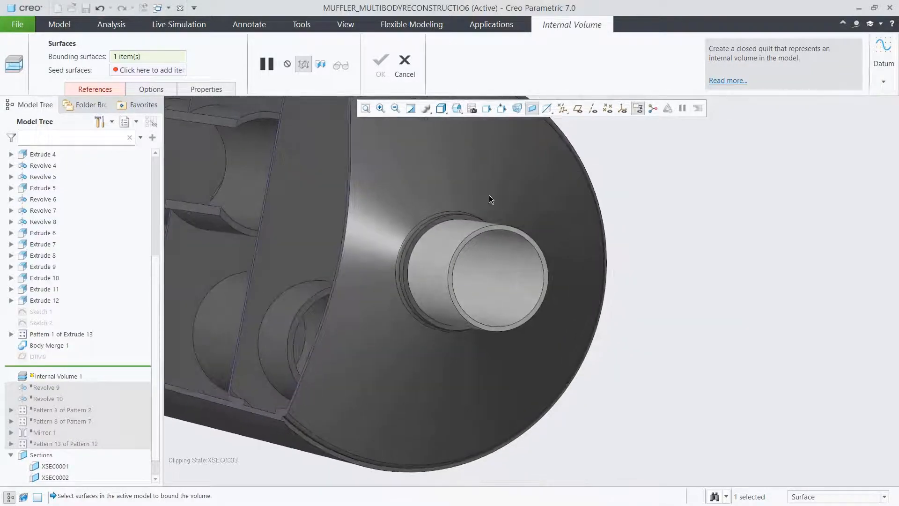
{"action": "left_click", "coordinate": [503, 226]}
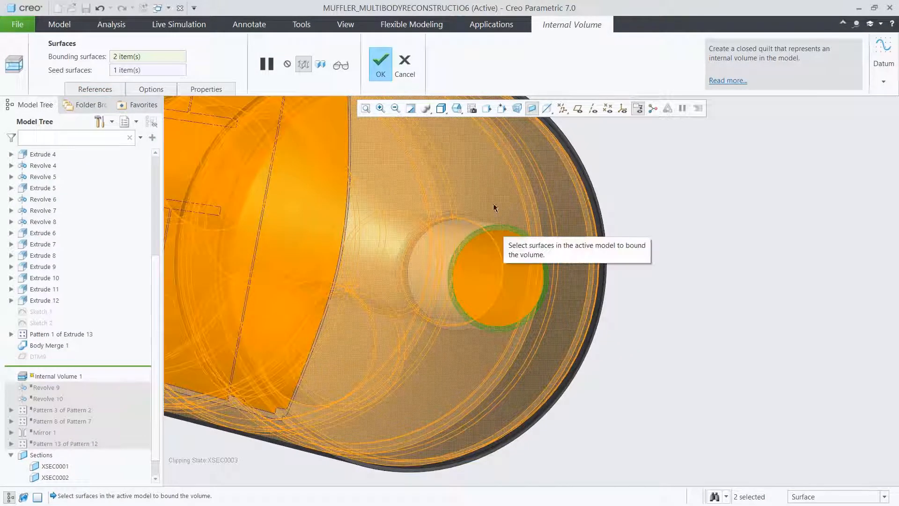
{"action": "left_click", "coordinate": [460, 110]}
{"action": "left_click", "coordinate": [466, 140]}
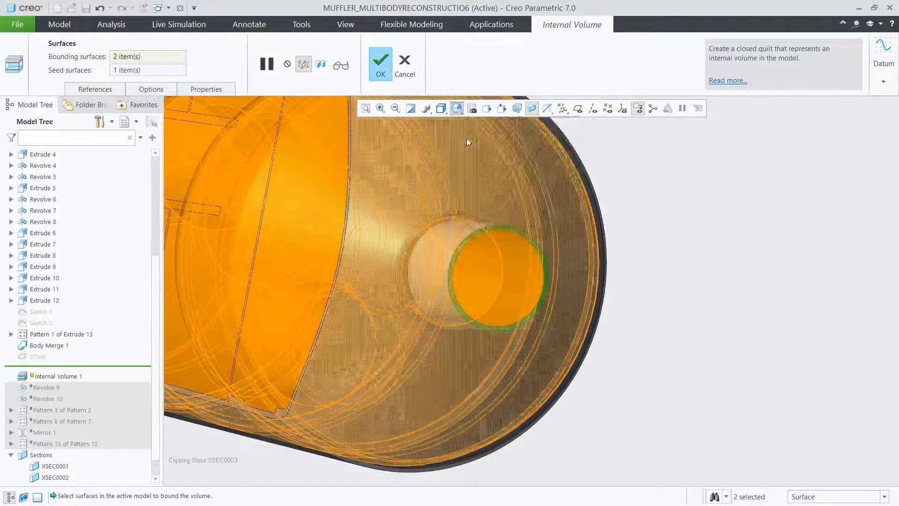
{"action": "left_click", "coordinate": [381, 65]}
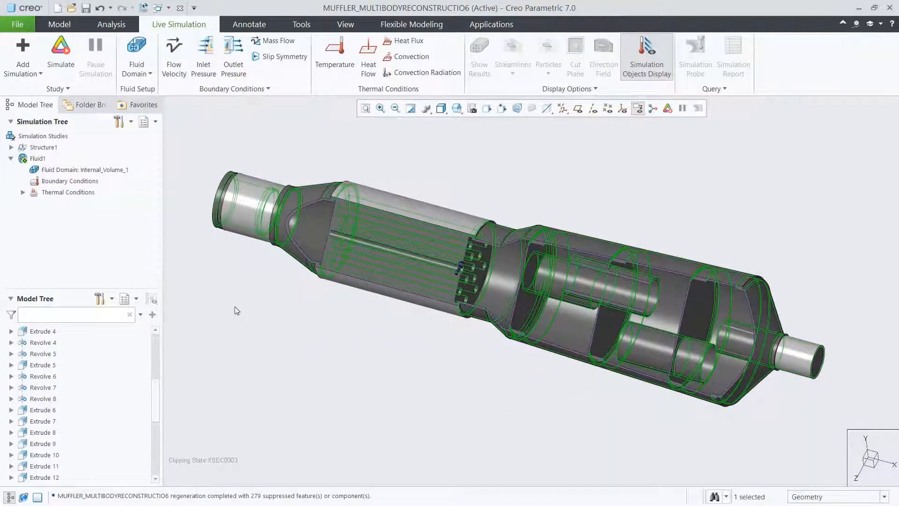
{"action": "left_click_drag", "start_coordinate": [156, 399], "coordinate": [151, 454]}
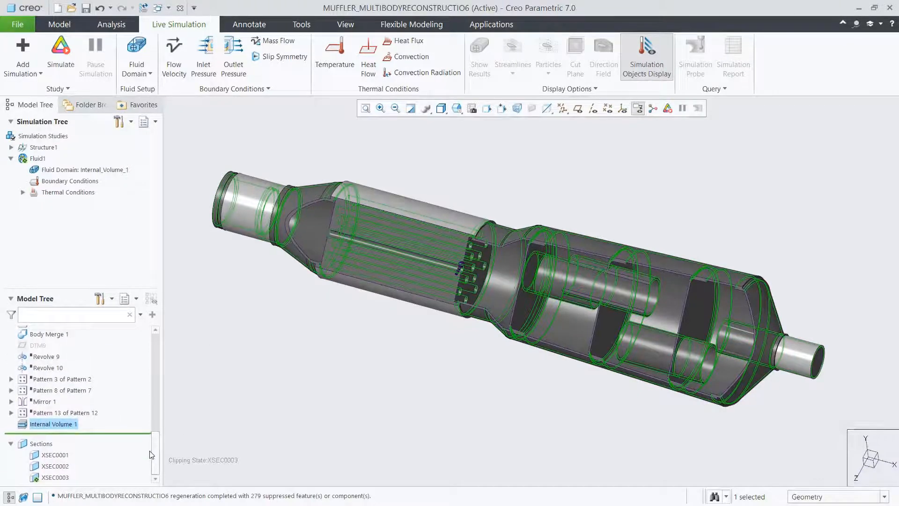
{"action": "left_click", "coordinate": [173, 387]}
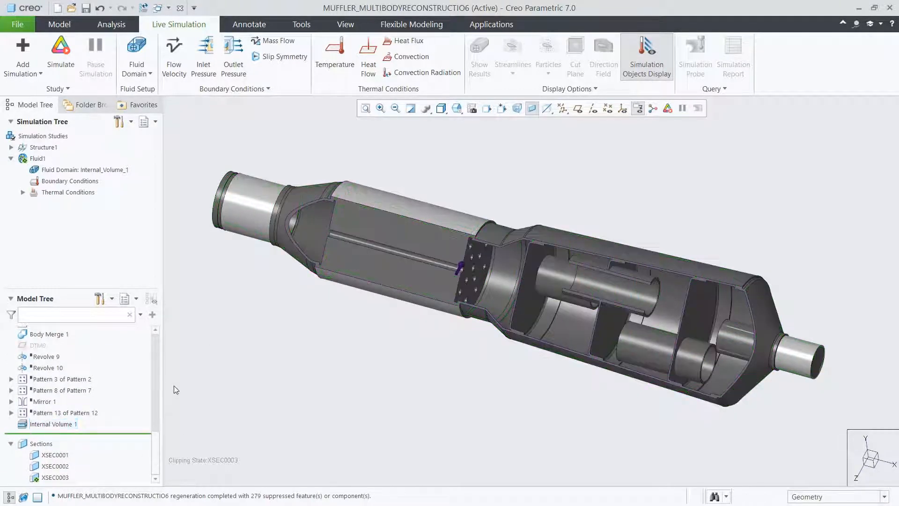
Assign carbon_dioxide.mtl to the internal volume fluid domain, overriding the material of that name already in the model.
{"action": "right_click", "coordinate": [74, 173]}
{"action": "left_click", "coordinate": [85, 175]}
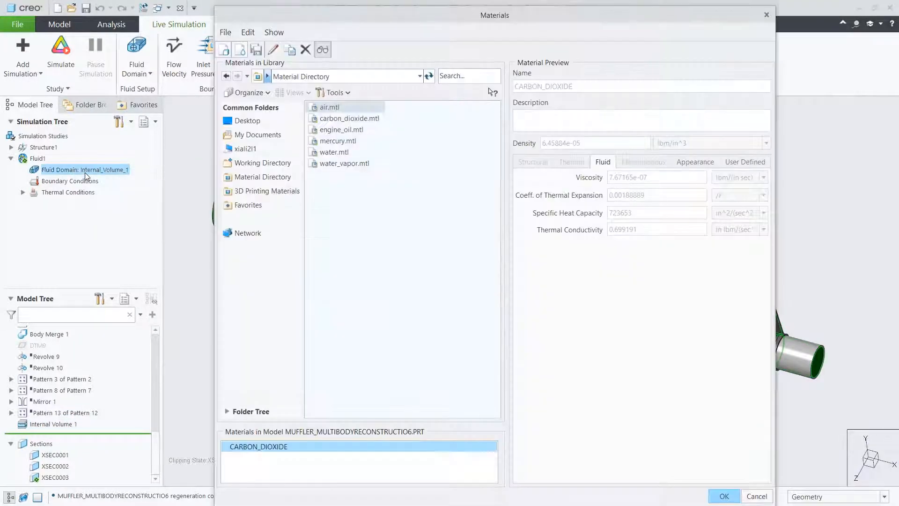
{"action": "double_click", "coordinate": [332, 119]}
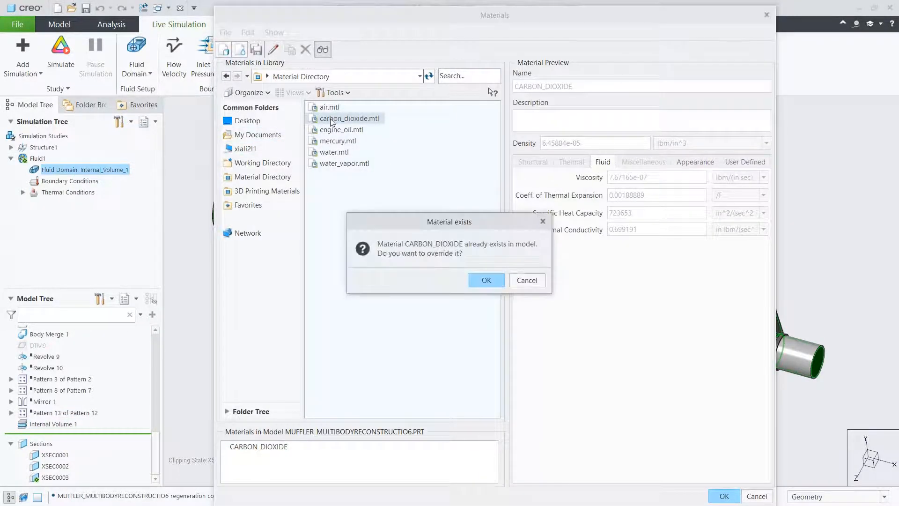
{"action": "left_click", "coordinate": [478, 279]}
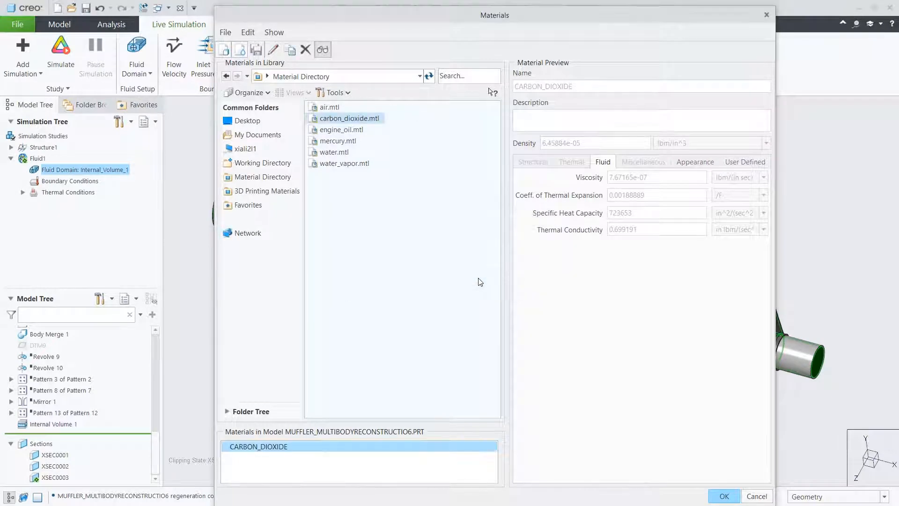
{"action": "left_click", "coordinate": [713, 496]}
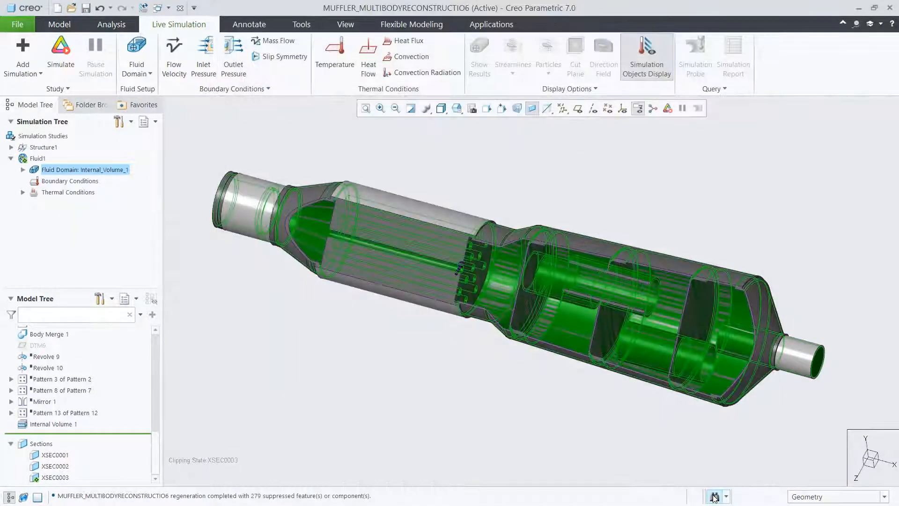
{"action": "left_click", "coordinate": [22, 170]}
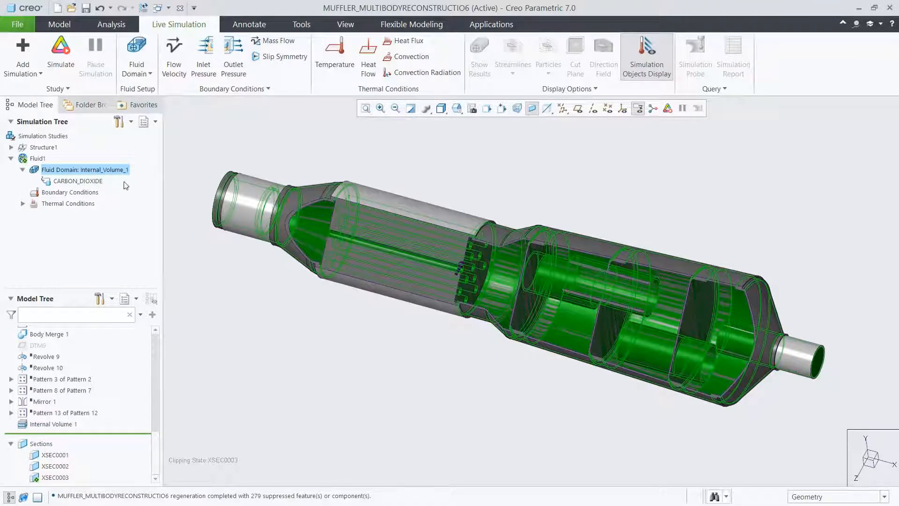
{"action": "left_click", "coordinate": [187, 174]}
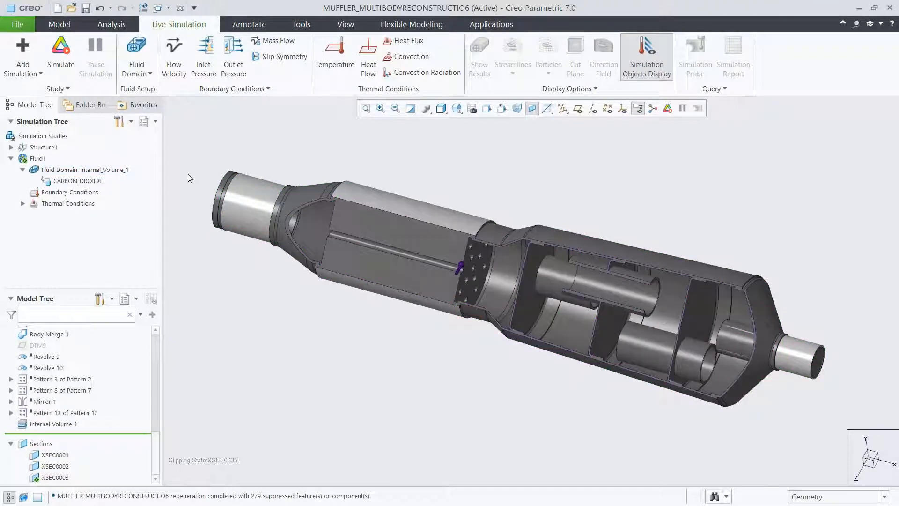
Start a flow velocity condition on the fluid domain's inlet face in the 01_VOLUME view, taking the direction from that same face.
{"action": "left_click", "coordinate": [174, 65]}
{"action": "left_click", "coordinate": [448, 108]}
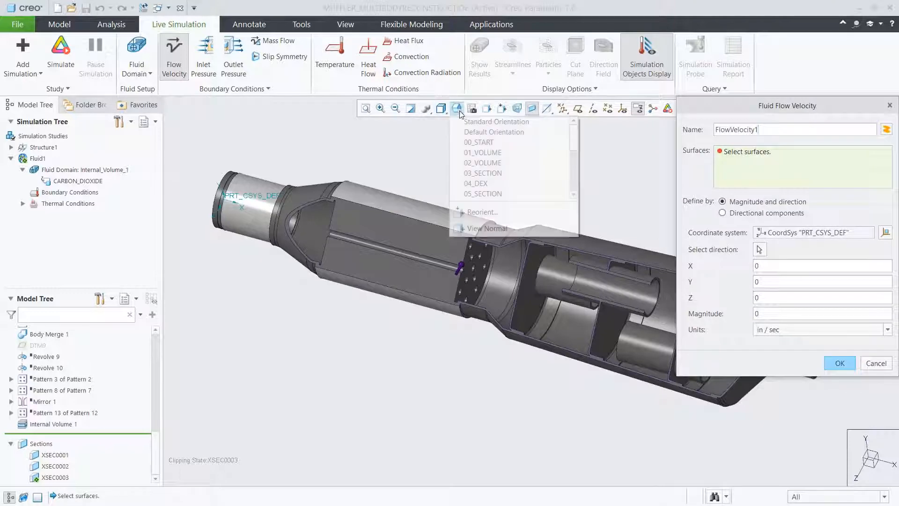
{"action": "left_click", "coordinate": [471, 153]}
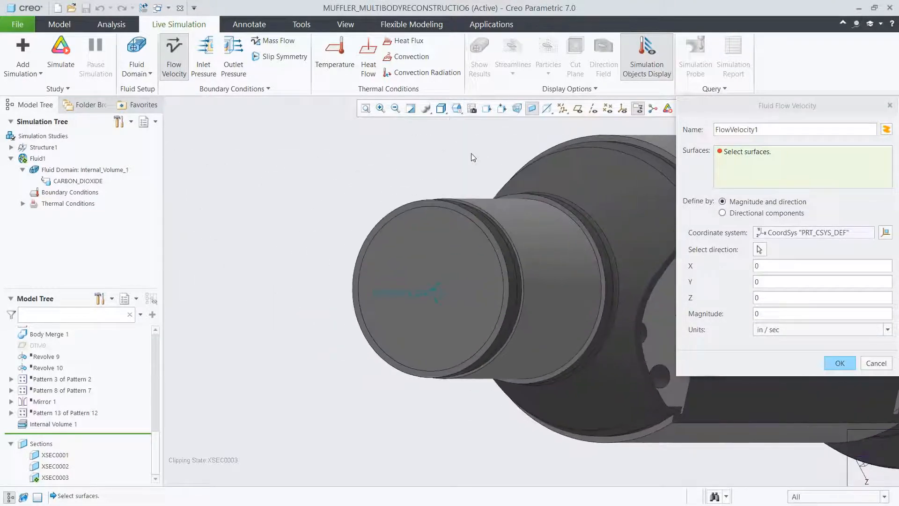
{"action": "left_click", "coordinate": [436, 242]}
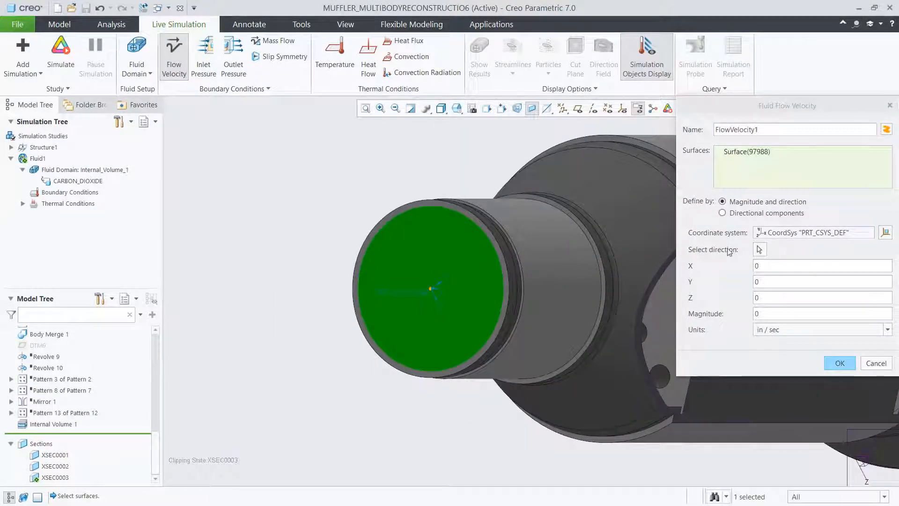
{"action": "left_click", "coordinate": [759, 249]}
{"action": "left_click", "coordinate": [481, 292]}
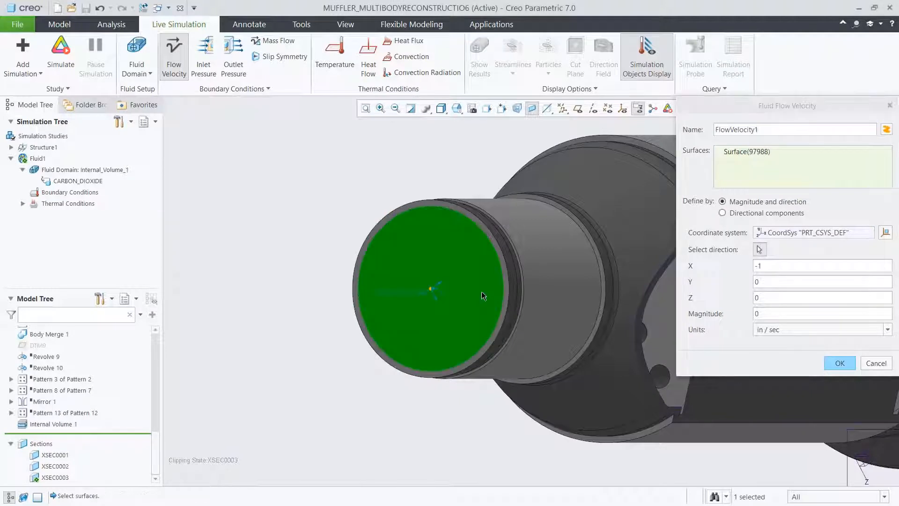
Set a negative magnitude and its units for the inlet flow velocity, and create the boundary condition.
{"action": "double_click", "coordinate": [762, 311]}
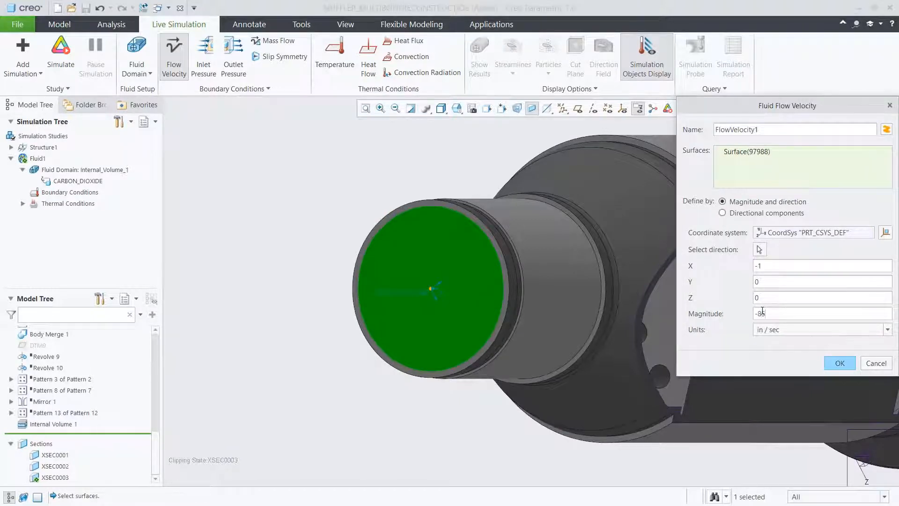
{"action": "left_click", "coordinate": [778, 330]}
{"action": "left_click", "coordinate": [787, 373]}
{"action": "left_click", "coordinate": [839, 363]}
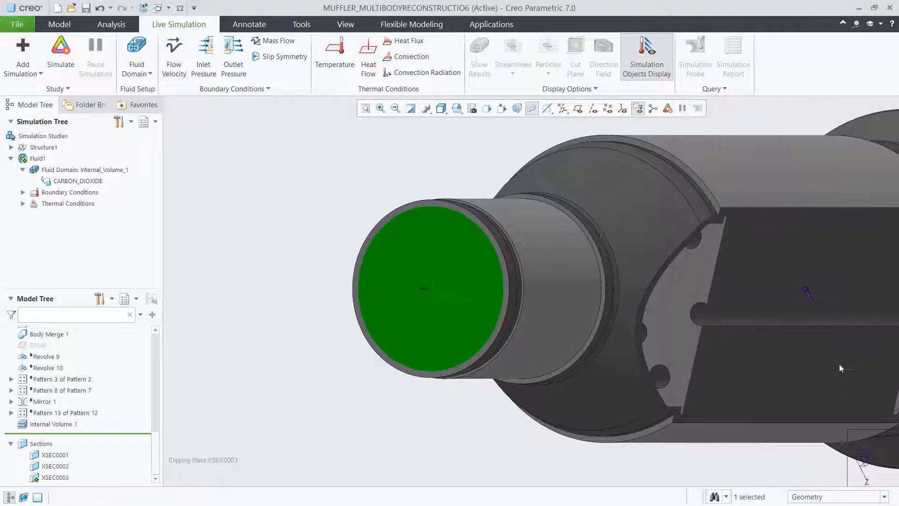
{"action": "left_click", "coordinate": [22, 192]}
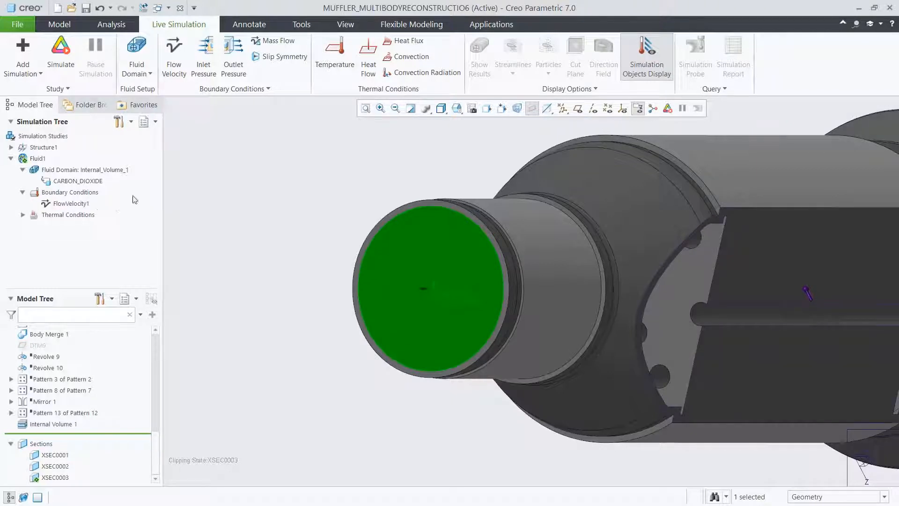
Create a prescribed temperature on the fluid domain's inlet face with its value and unit, and expand the study's thermal conditions.
{"action": "left_click", "coordinate": [334, 55]}
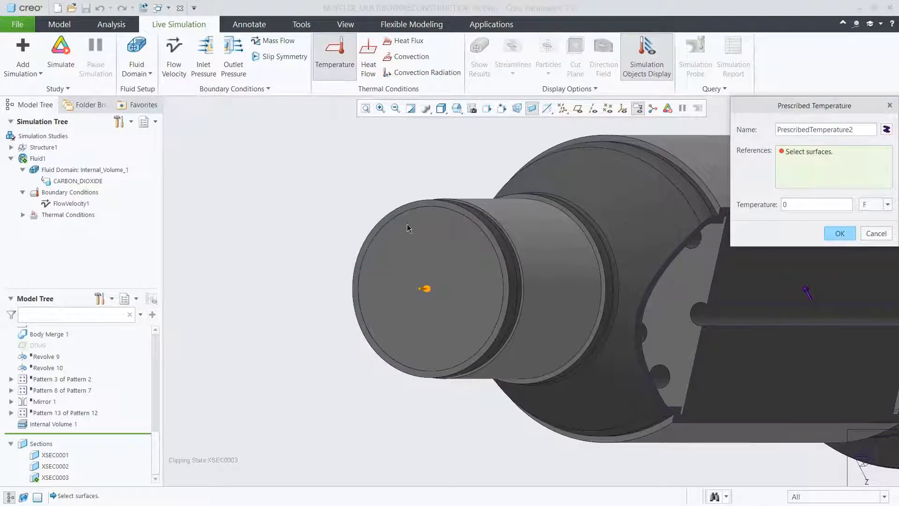
{"action": "left_click", "coordinate": [408, 229]}
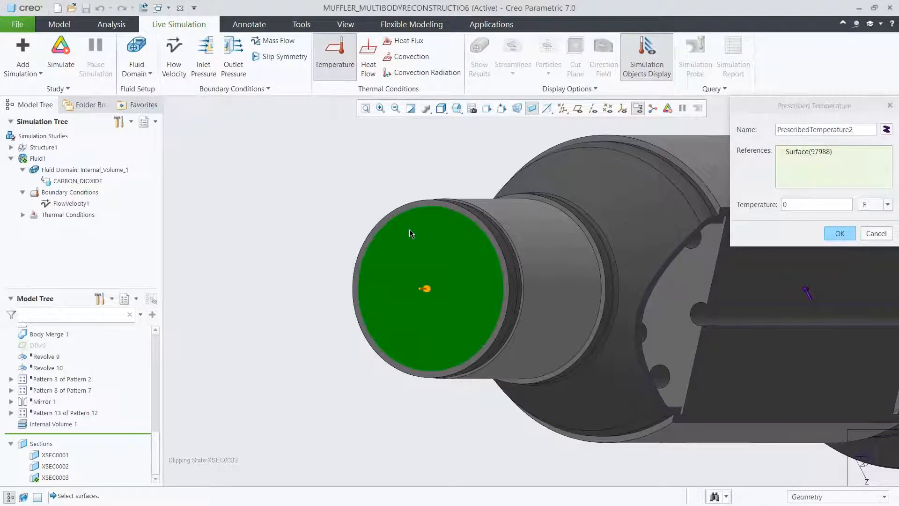
{"action": "double_click", "coordinate": [790, 204]}
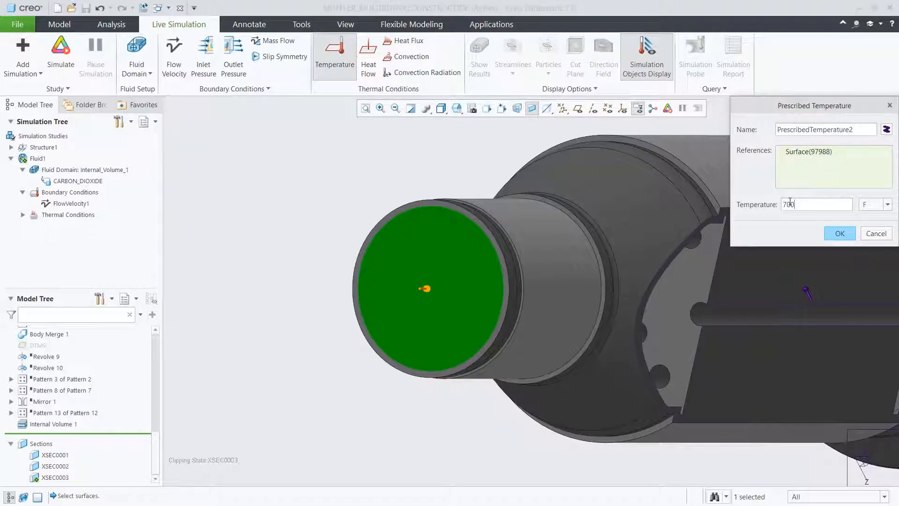
{"action": "left_click", "coordinate": [860, 202]}
{"action": "left_click", "coordinate": [869, 217]}
{"action": "left_click", "coordinate": [847, 232]}
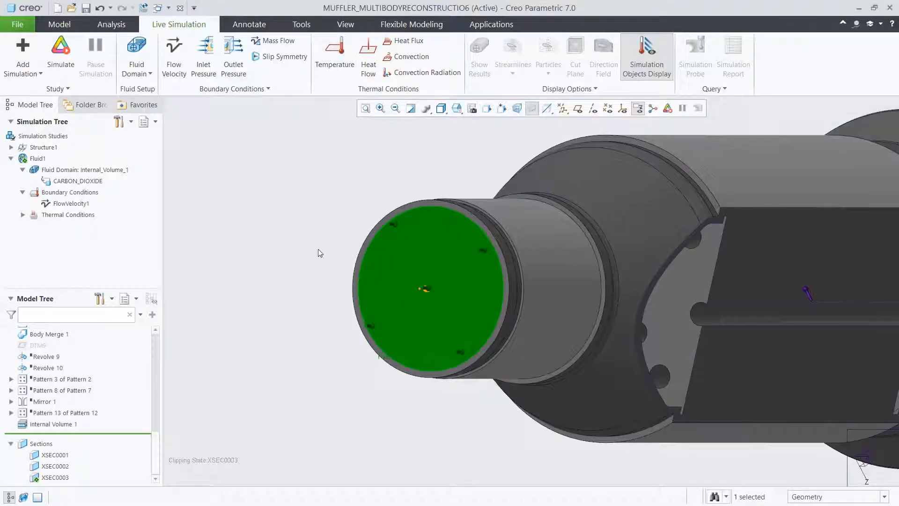
{"action": "left_click", "coordinate": [23, 215]}
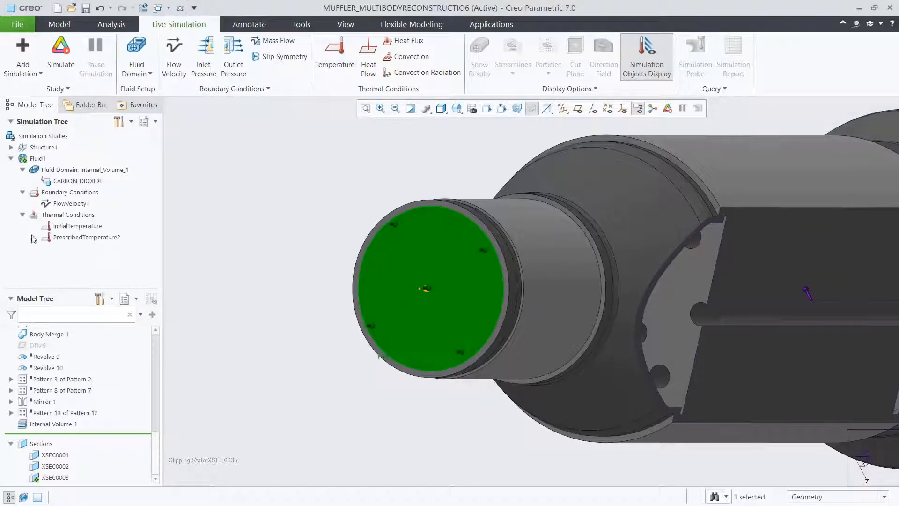
{"action": "left_click", "coordinate": [190, 237]}
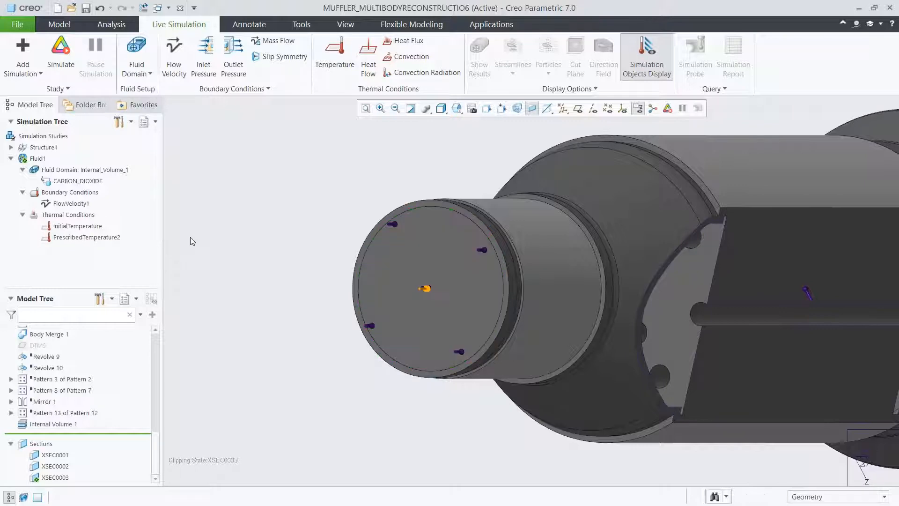
Create an outlet pressure condition with magnitude 0 on the fluid domain's outlet face, using the 02_VOLUME view.
{"action": "left_click", "coordinate": [233, 69]}
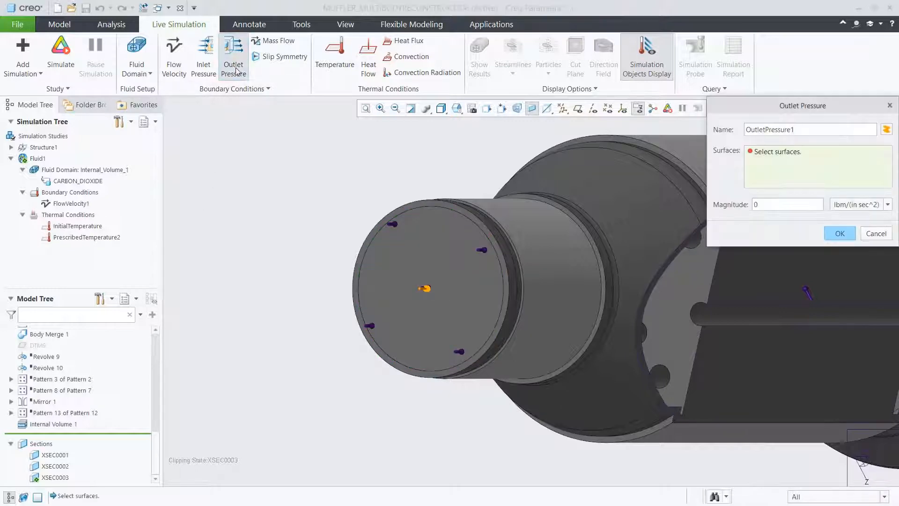
{"action": "left_click", "coordinate": [457, 108]}
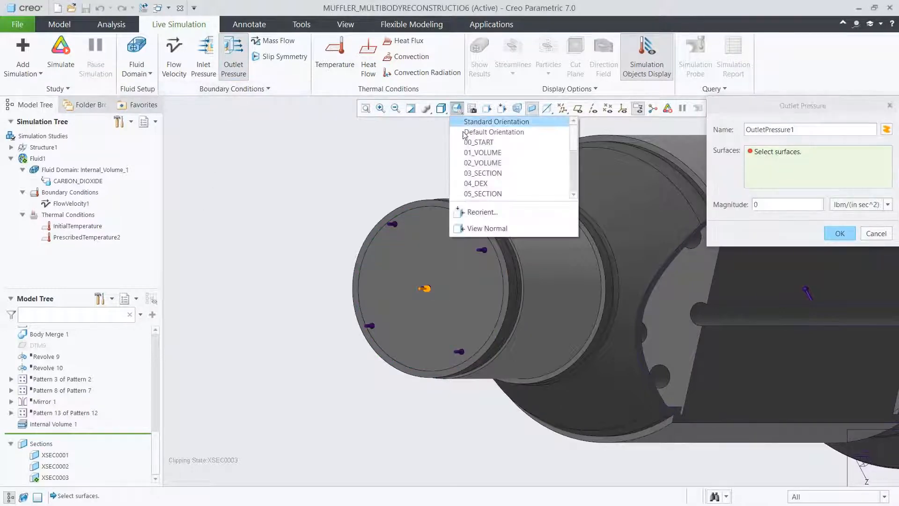
{"action": "left_click", "coordinate": [470, 162]}
{"action": "left_click", "coordinate": [491, 263]}
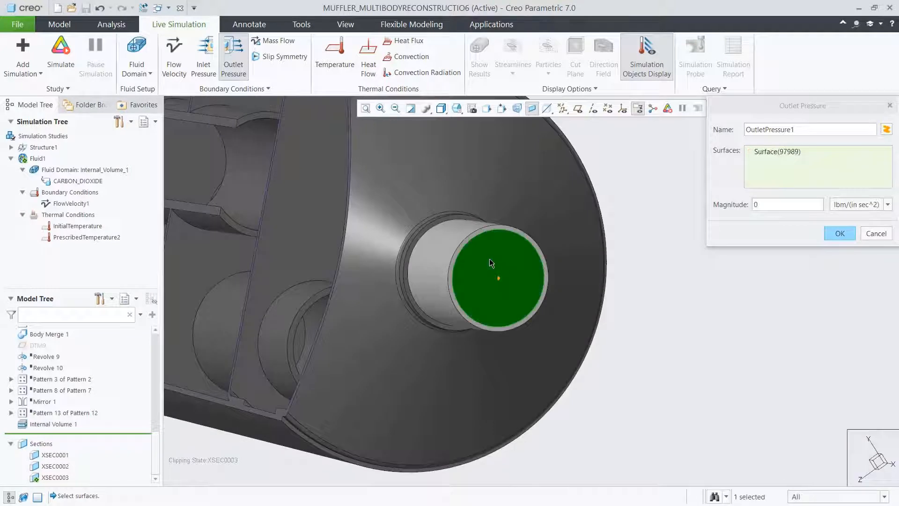
{"action": "left_click", "coordinate": [827, 234]}
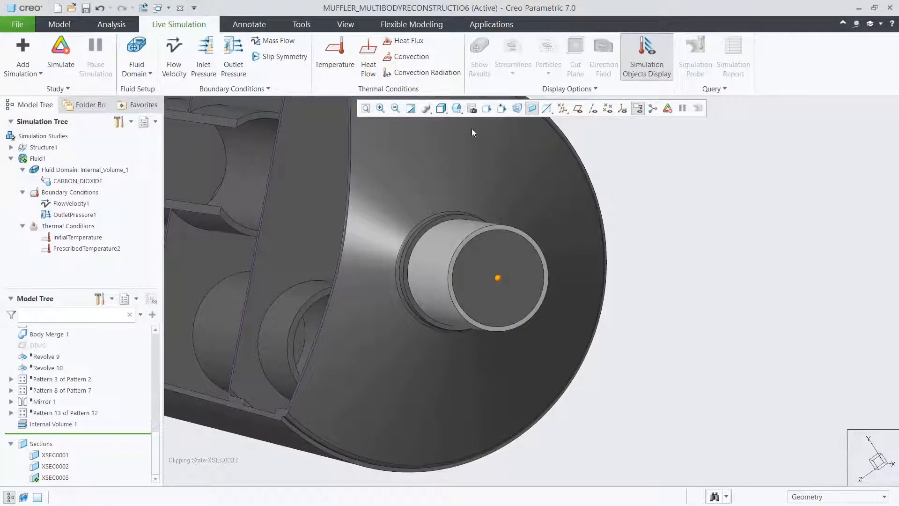
Adjust the simulation quality between speed and accuracy in the 00_START view, and run the live fluid simulation.
{"action": "left_click", "coordinate": [457, 109]}
{"action": "left_click", "coordinate": [472, 142]}
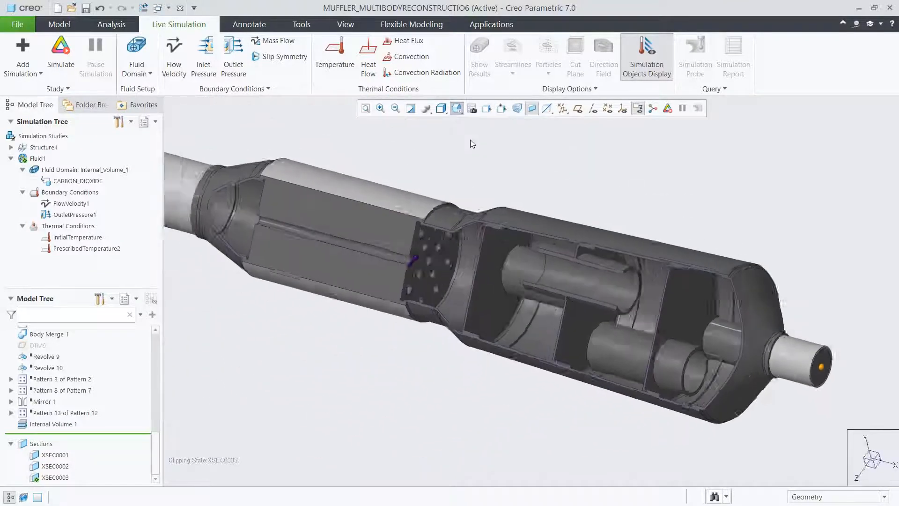
{"action": "left_click", "coordinate": [68, 89]}
{"action": "left_click", "coordinate": [63, 102]}
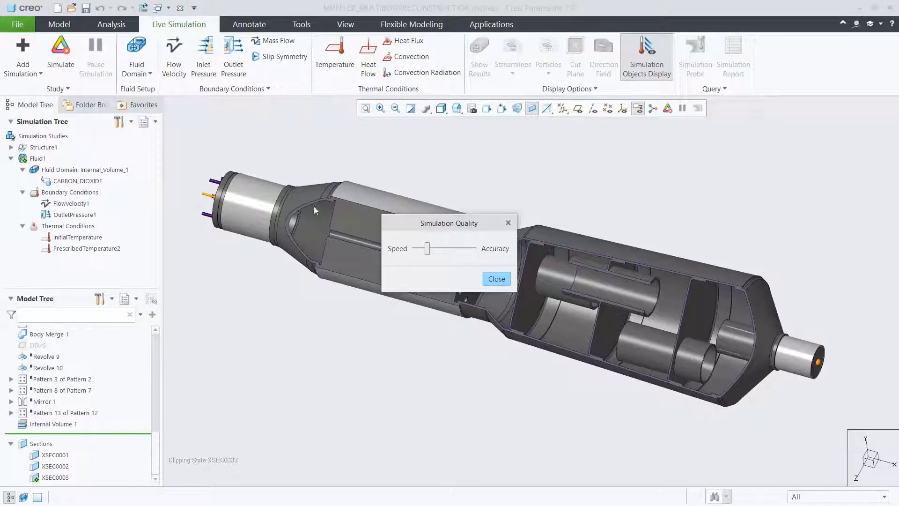
{"action": "left_click_drag", "start_coordinate": [478, 257], "coordinate": [484, 257]}
{"action": "left_click", "coordinate": [495, 278]}
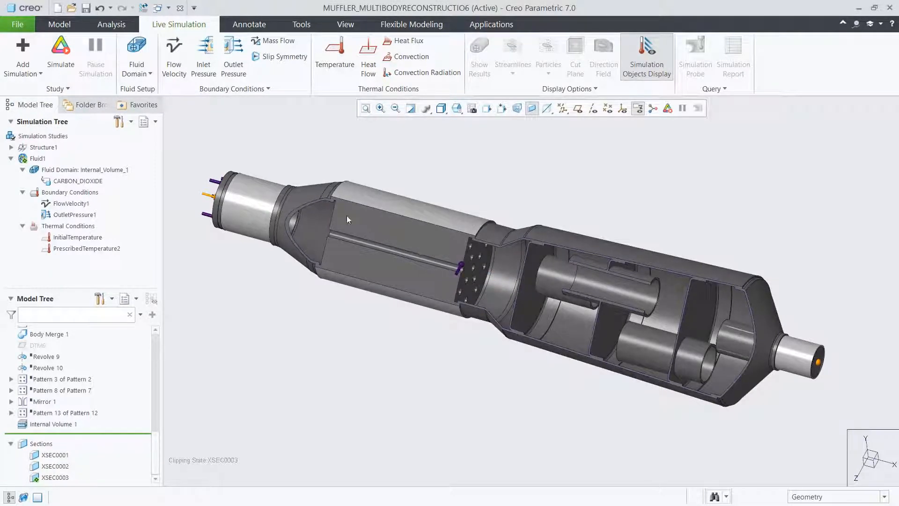
{"action": "left_click", "coordinate": [66, 68]}
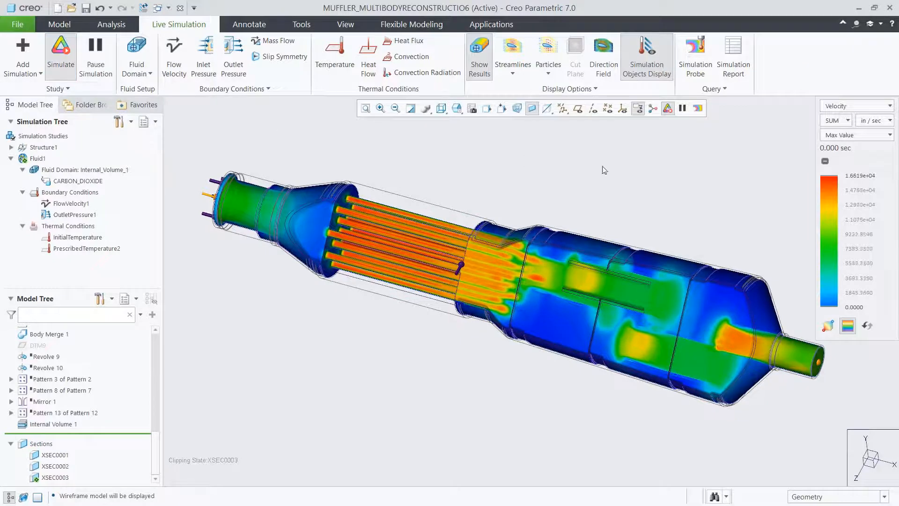
Display the velocity results as Composite with m / sec as the unit.
{"action": "left_click", "coordinate": [849, 135]}
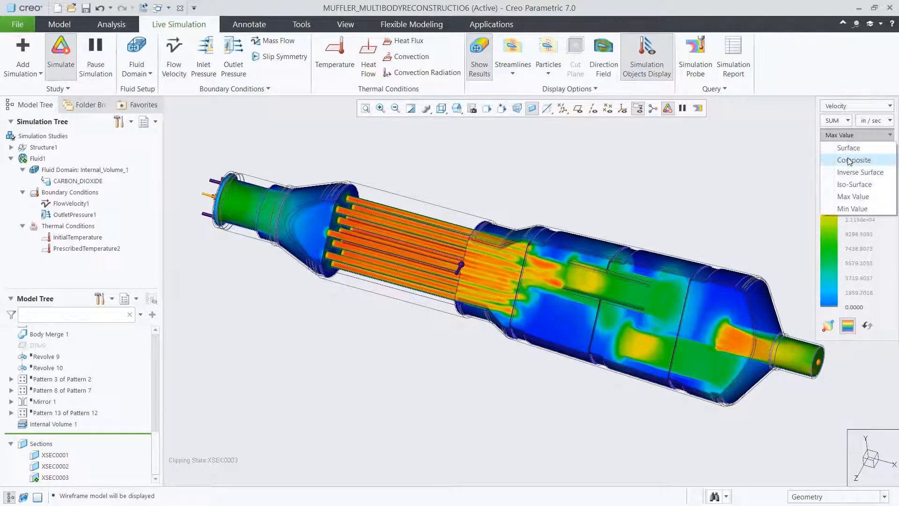
{"action": "left_click", "coordinate": [850, 160]}
{"action": "left_click", "coordinate": [875, 120]}
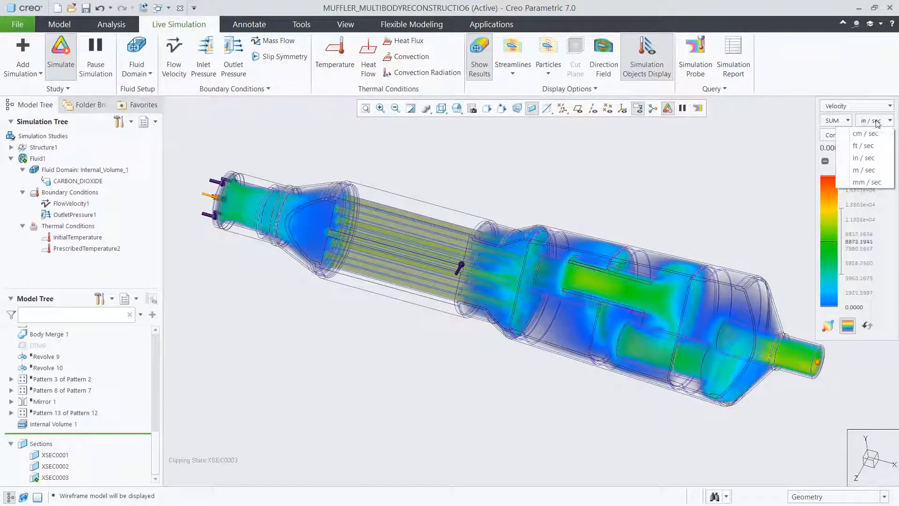
{"action": "left_click", "coordinate": [868, 170]}
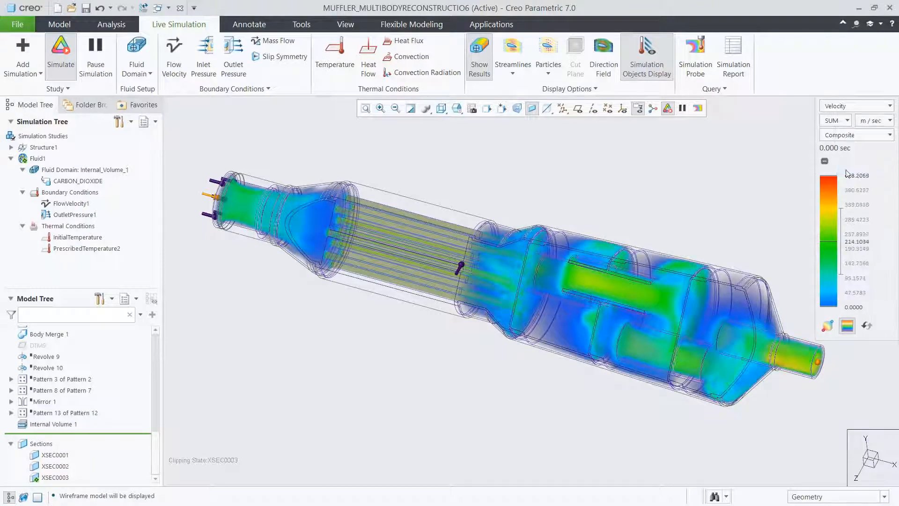
Display the flow as animated particles, raise their Size to about a fifth of its range, and inspect the rear chambers up close.
{"action": "left_click", "coordinate": [553, 56]}
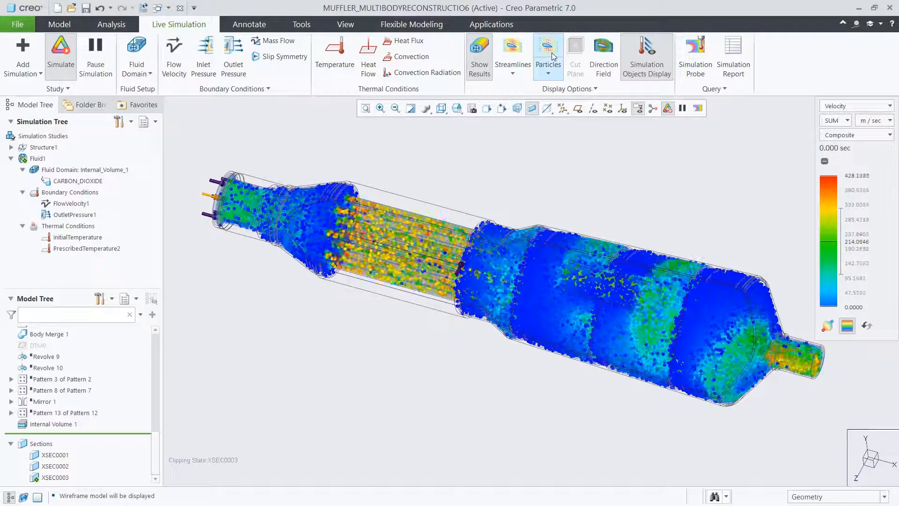
{"action": "left_click", "coordinate": [548, 74]}
{"action": "left_click", "coordinate": [559, 100]}
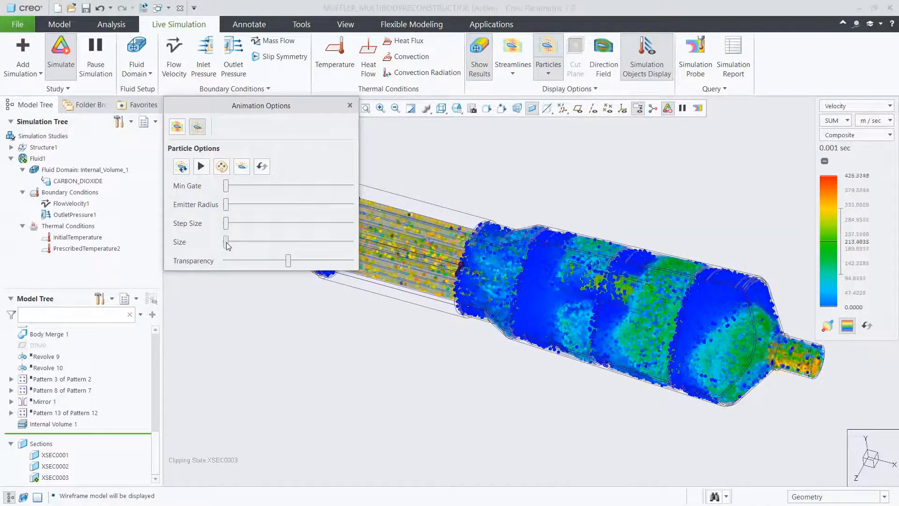
{"action": "left_click_drag", "start_coordinate": [226, 243], "coordinate": [251, 242]}
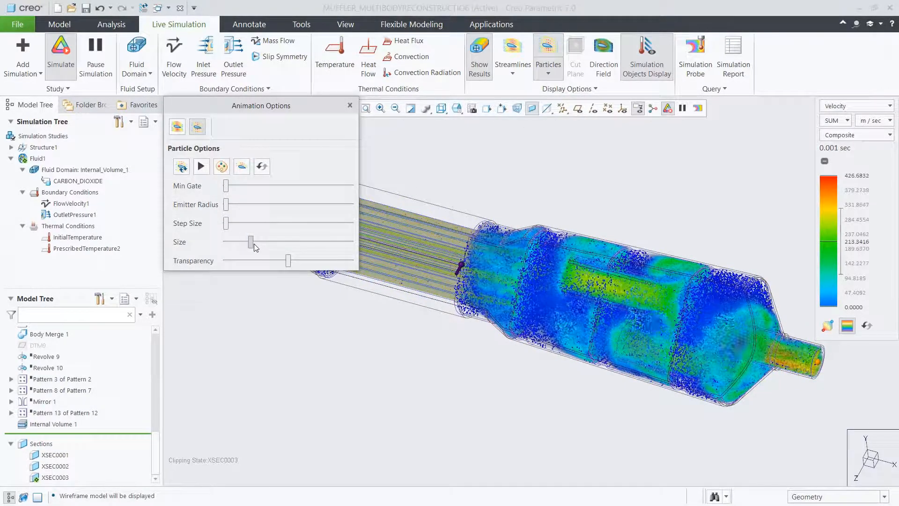
{"action": "left_click", "coordinate": [349, 105]}
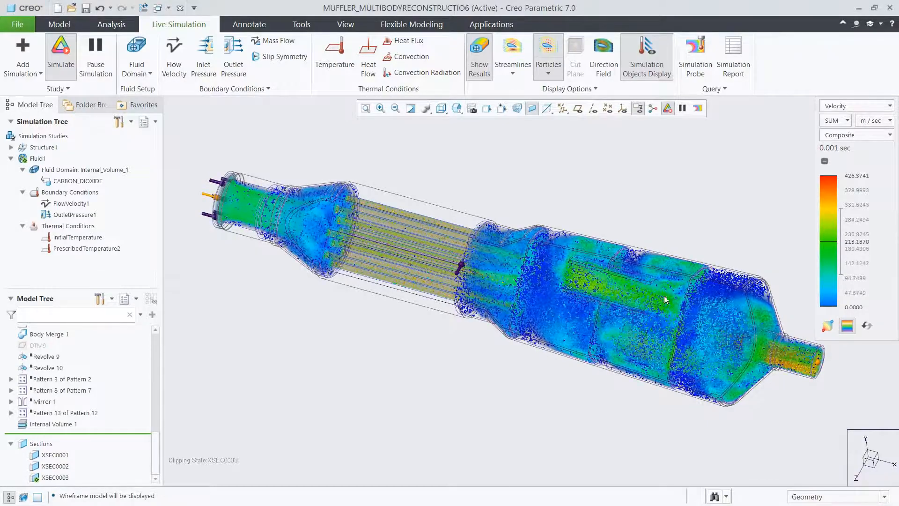
{"action": "scroll", "coordinate": [699, 313], "scroll_direction": "up", "scroll_amount": 3}
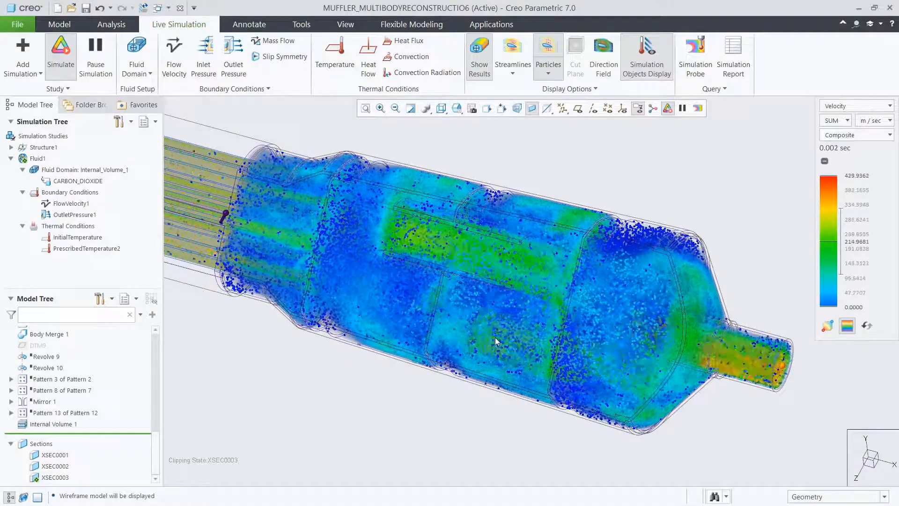
Turn off the particles and the composite results, and display the direction field in the 03_SECTION view.
{"action": "left_click", "coordinate": [548, 51]}
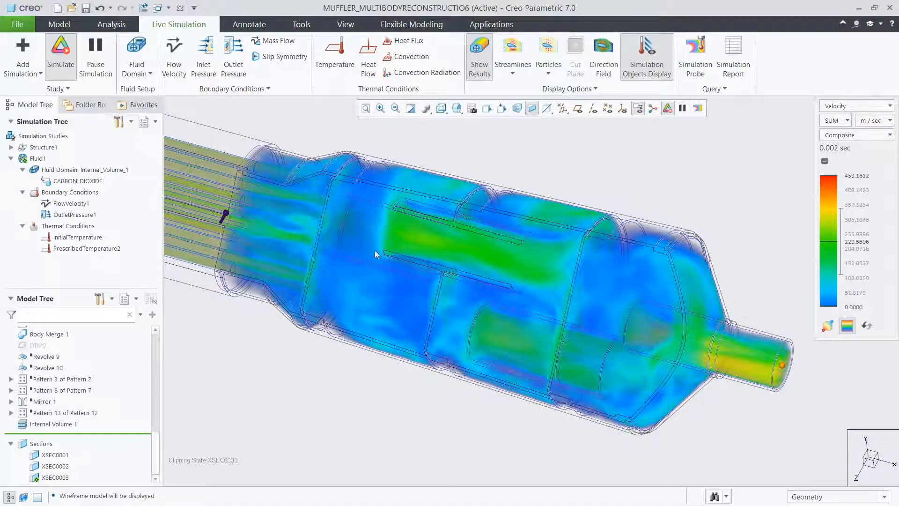
{"action": "scroll", "coordinate": [375, 250], "scroll_direction": "up", "scroll_amount": 4}
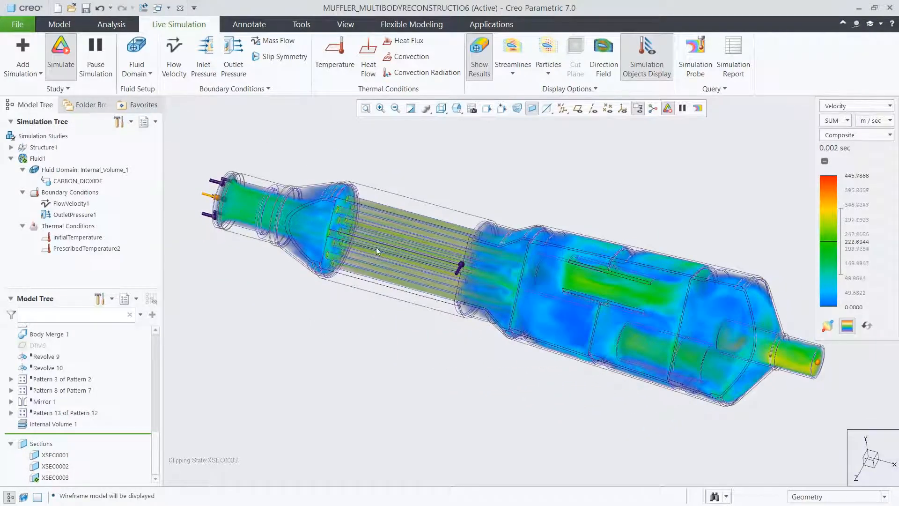
{"action": "left_click", "coordinate": [479, 51]}
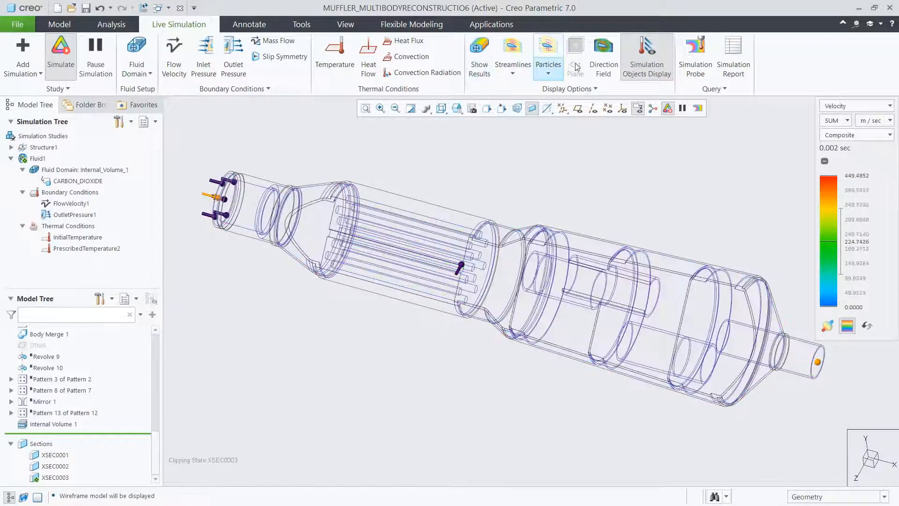
{"action": "left_click", "coordinate": [604, 53]}
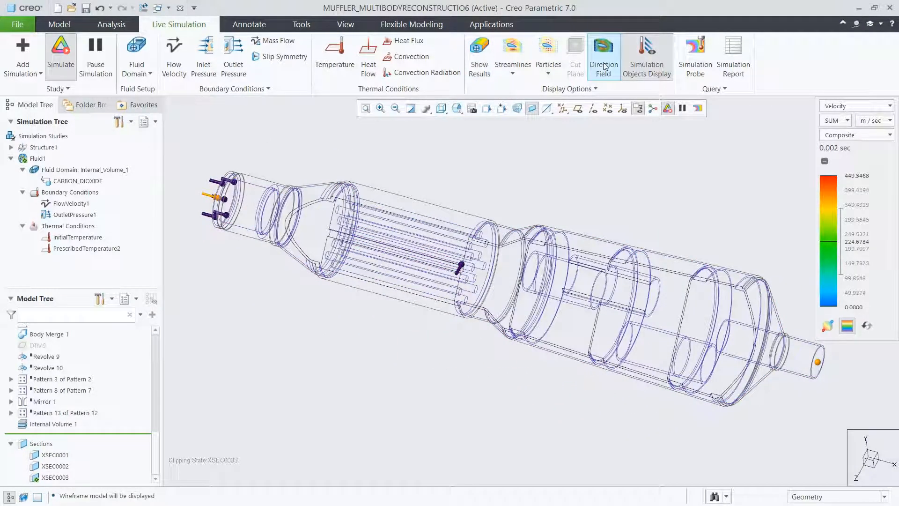
{"action": "left_click", "coordinate": [458, 114]}
{"action": "left_click", "coordinate": [473, 170]}
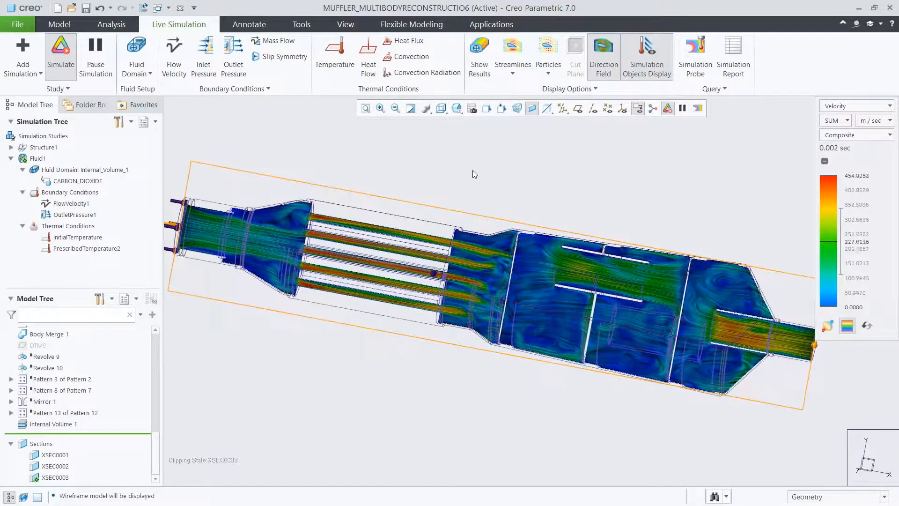
Restrict selection to Fluid Objects and move the direction field's plane through the muffler to an offset of about 0.8.
{"action": "left_click", "coordinate": [803, 498]}
{"action": "left_click", "coordinate": [805, 484]}
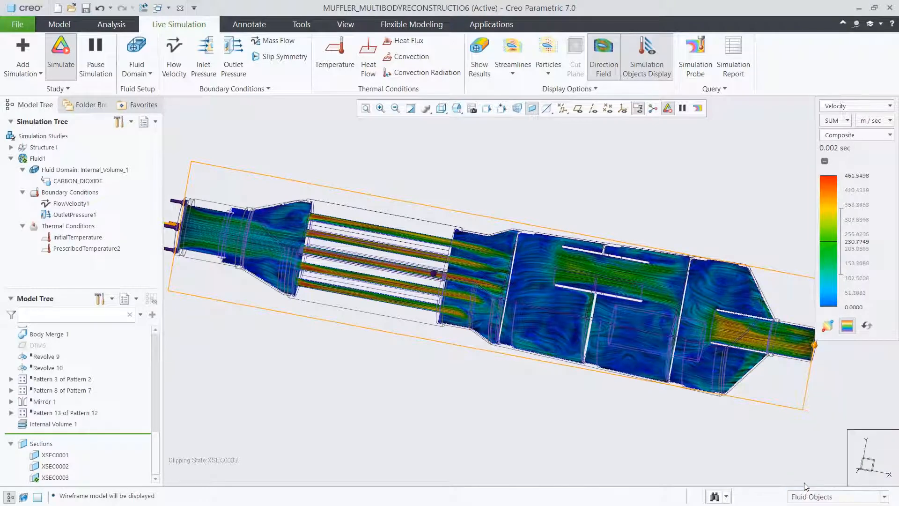
{"action": "left_click", "coordinate": [480, 353]}
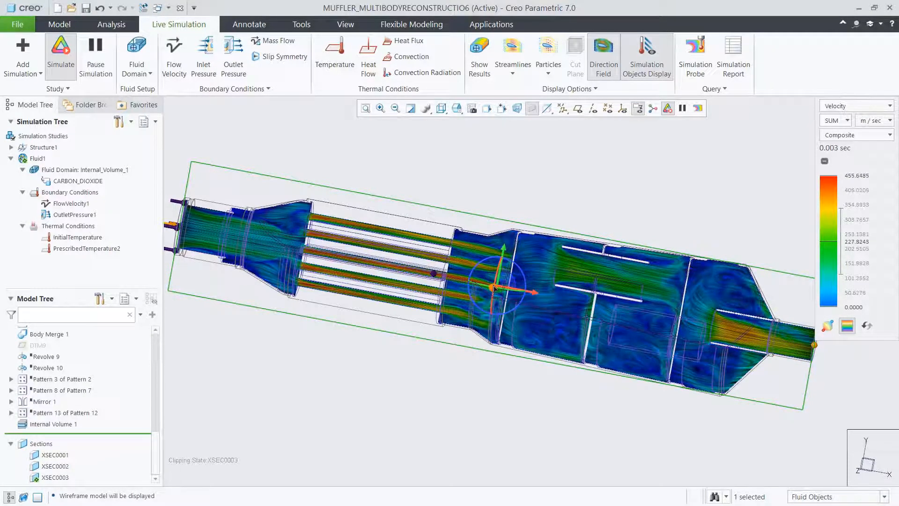
{"action": "left_click_drag", "start_coordinate": [494, 287], "coordinate": [491, 288]}
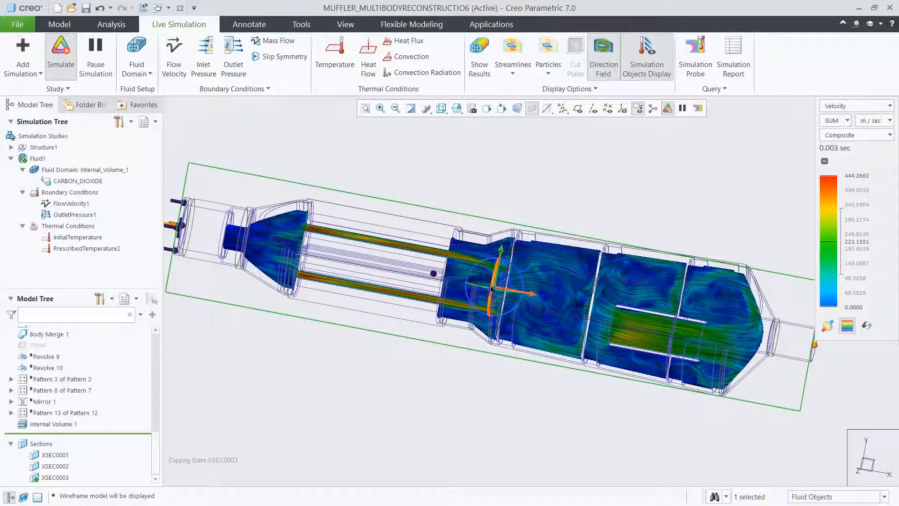
Set the direction field plane's offset to 0.
{"action": "double_click", "coordinate": [532, 246]}
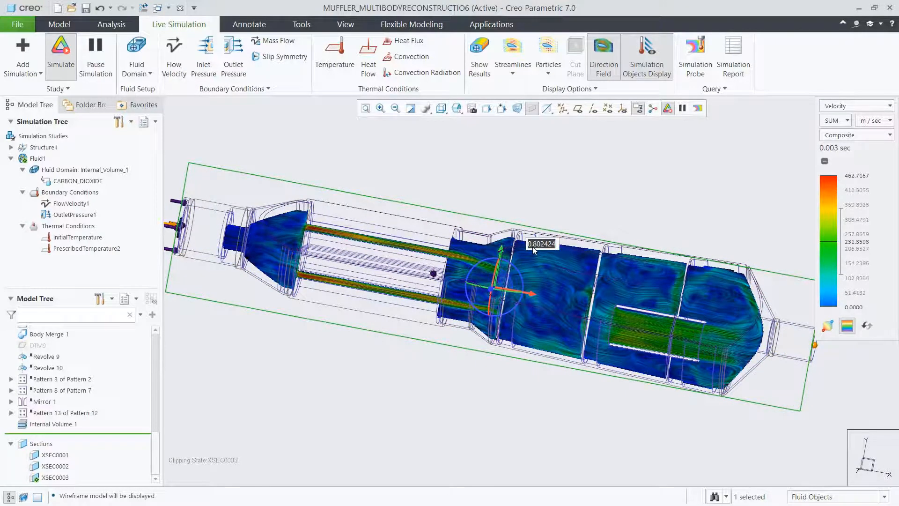
{"action": "type", "text": "0"}
{"action": "key", "text": "Return"}
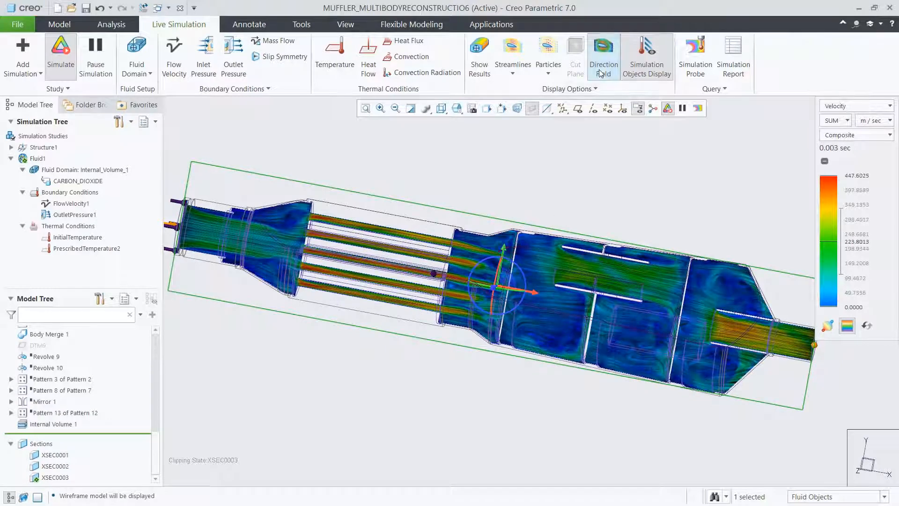
Replace the direction field with the composite velocity results and restore the 00_START view.
{"action": "left_click", "coordinate": [599, 69]}
{"action": "left_click", "coordinate": [482, 70]}
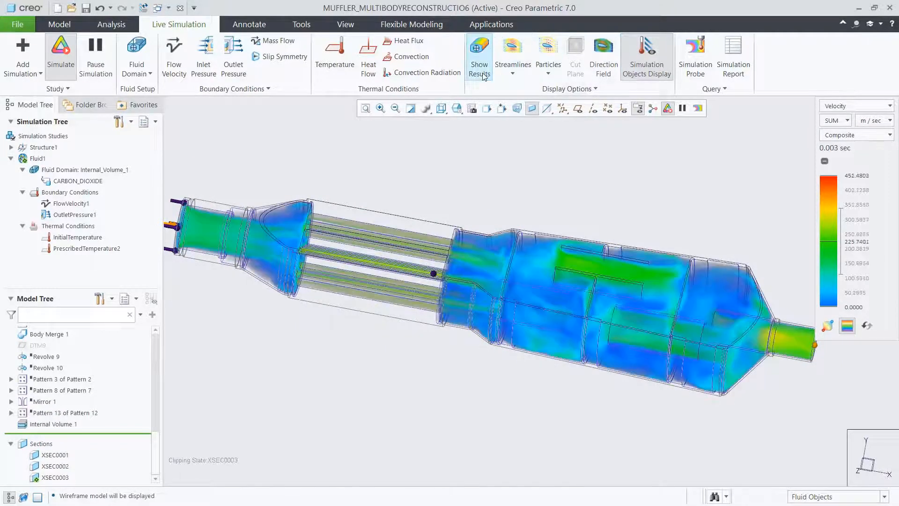
{"action": "left_click", "coordinate": [456, 108]}
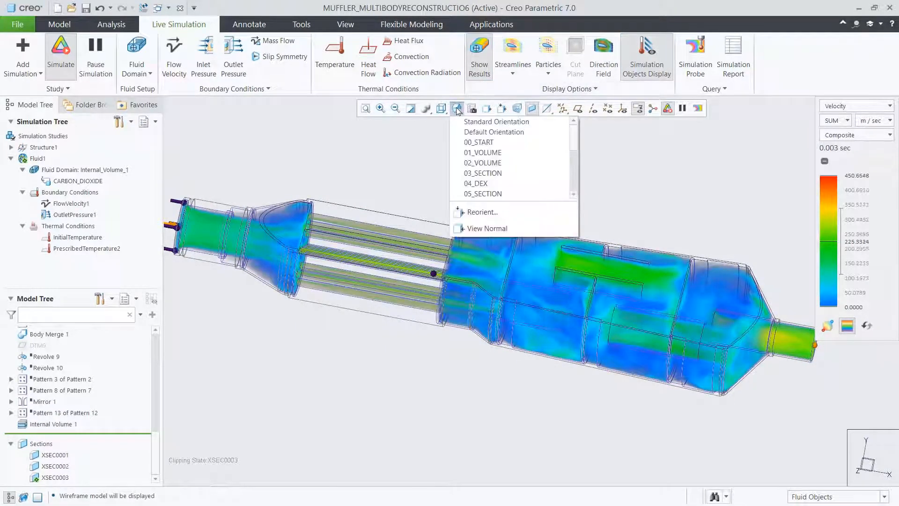
{"action": "left_click", "coordinate": [469, 143]}
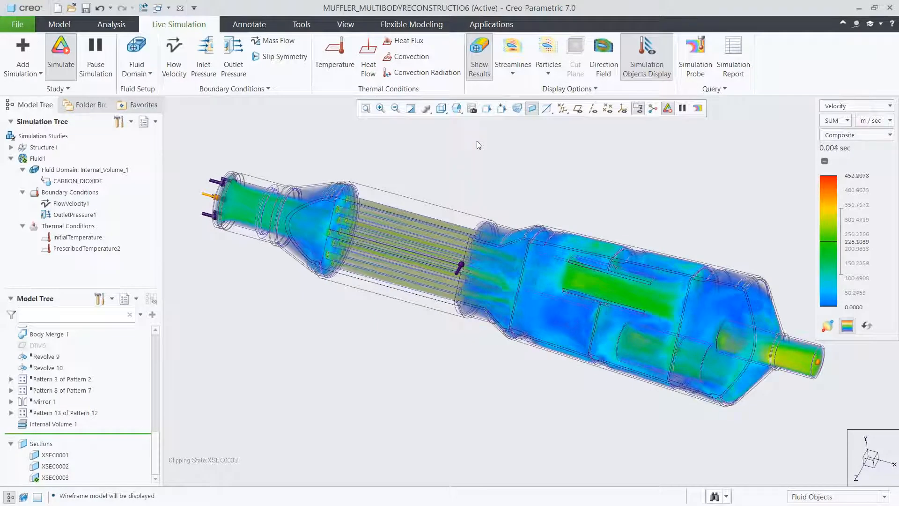
Add a Maximum simulation probe on the outlet end surface, place its readout above the muffler, and save it as FLUID1_VELOCITY_SUM_MAX_1.
{"action": "left_click", "coordinate": [690, 67]}
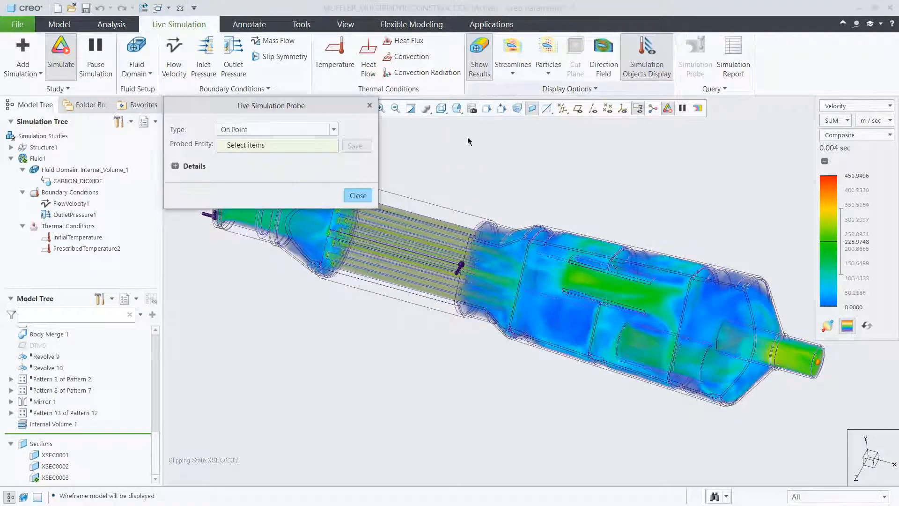
{"action": "left_click", "coordinate": [326, 133]}
{"action": "left_click", "coordinate": [318, 149]}
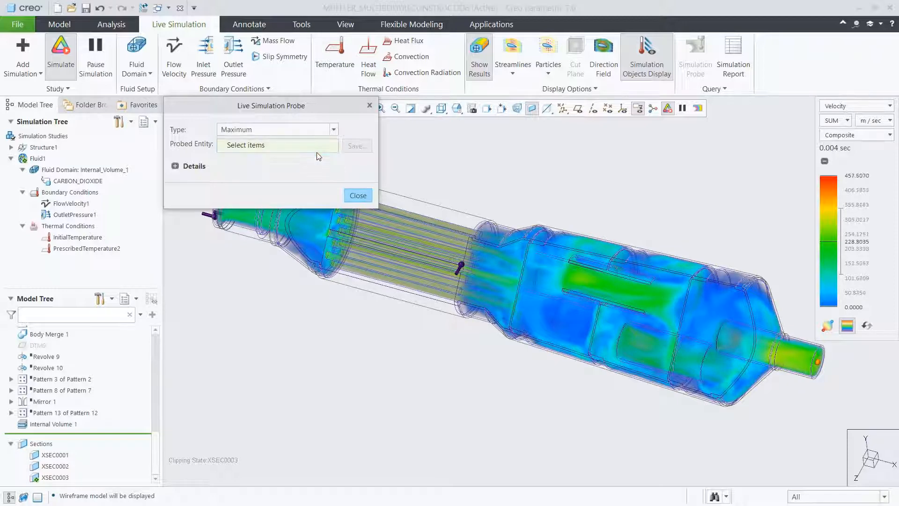
{"action": "left_click", "coordinate": [818, 358]}
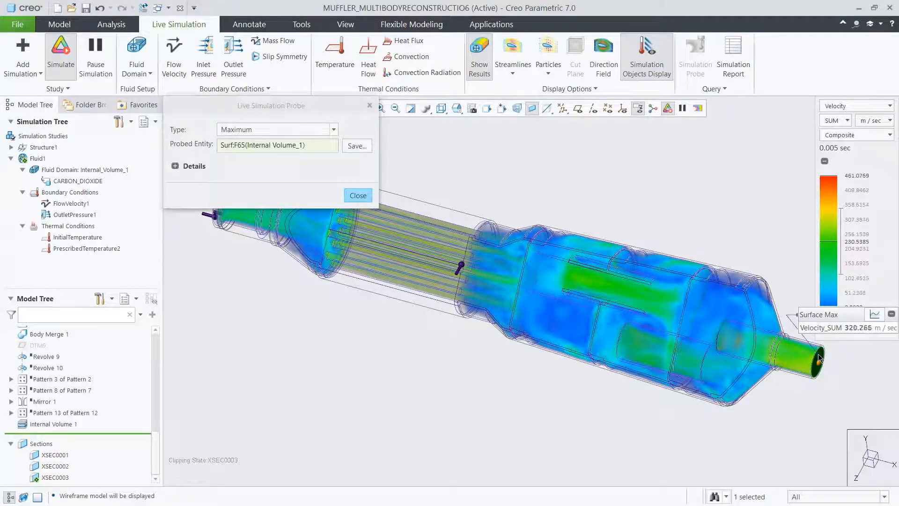
{"action": "left_click_drag", "start_coordinate": [824, 314], "coordinate": [603, 167]}
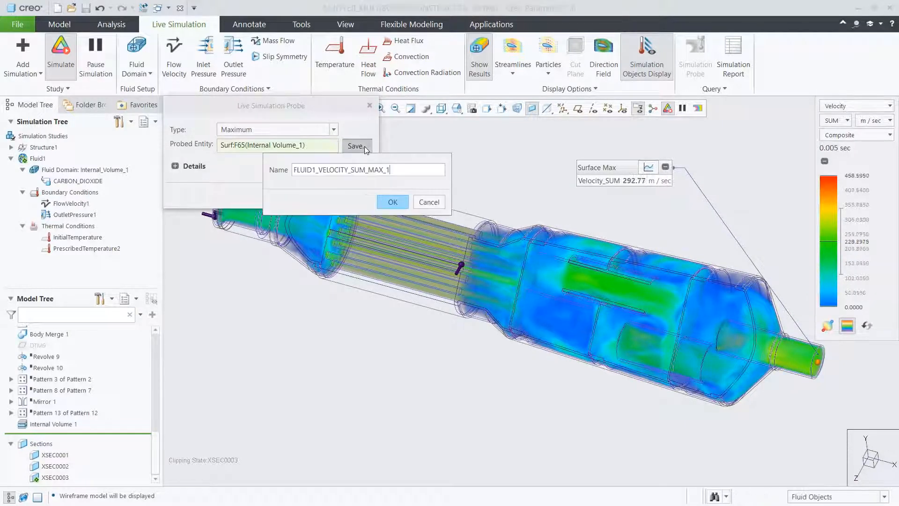
{"action": "left_click", "coordinate": [385, 200]}
{"action": "left_click", "coordinate": [357, 196]}
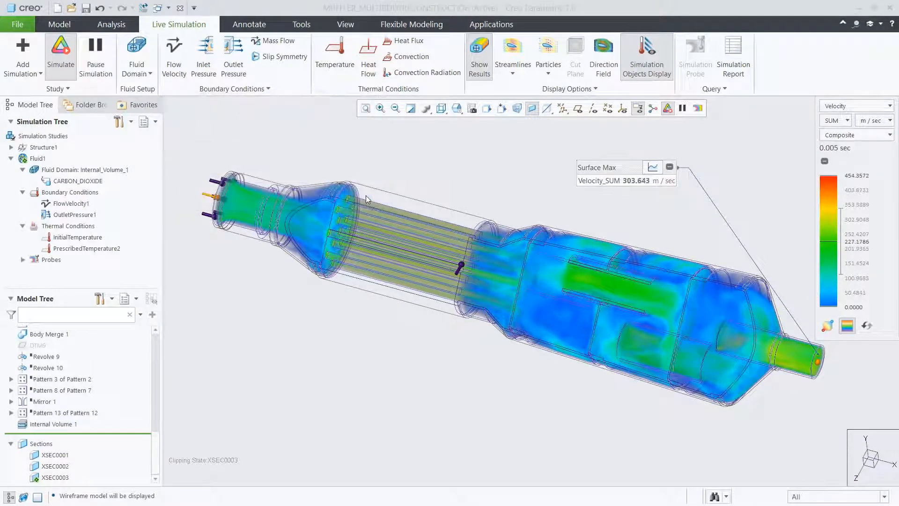
Examine the outlet probe's maximum velocity graph and return it to the compact readout.
{"action": "left_click", "coordinate": [651, 167]}
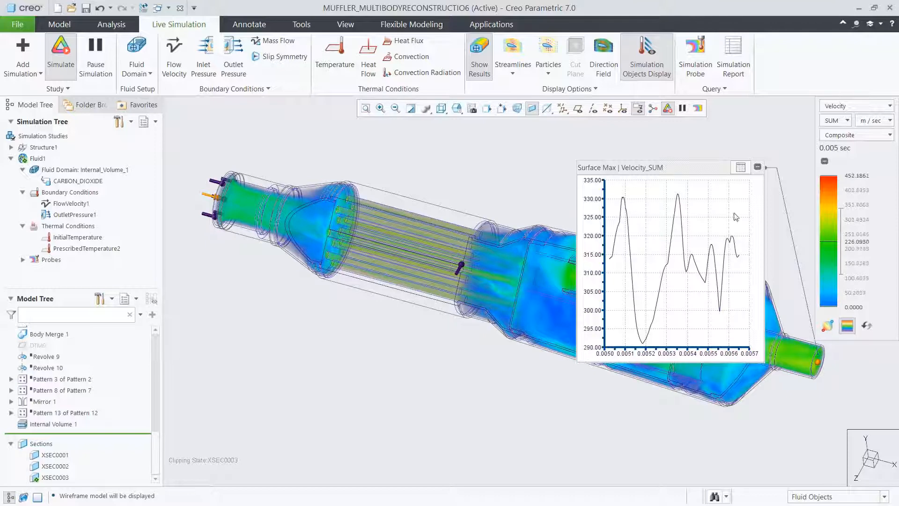
{"action": "left_click", "coordinate": [740, 169]}
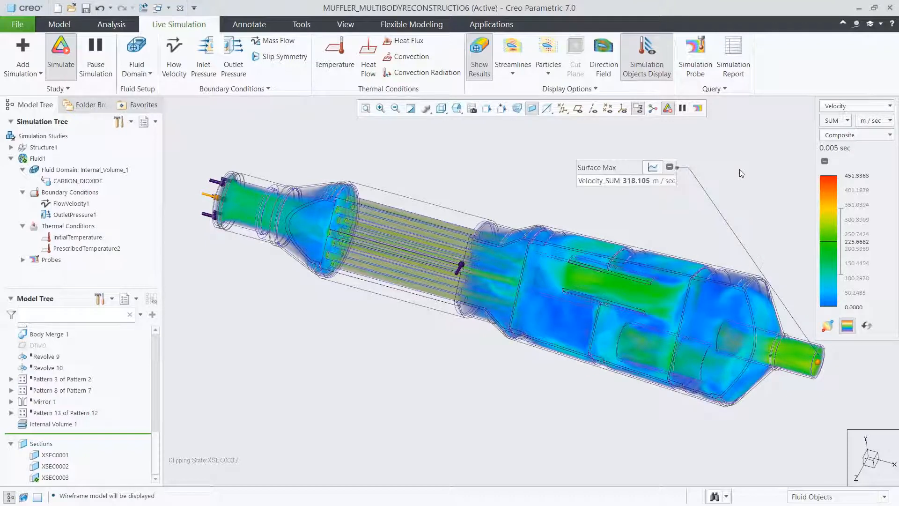
Examine the composite pressure results in the muffler and return to the velocity results.
{"action": "left_click", "coordinate": [832, 108]}
{"action": "left_click", "coordinate": [825, 131]}
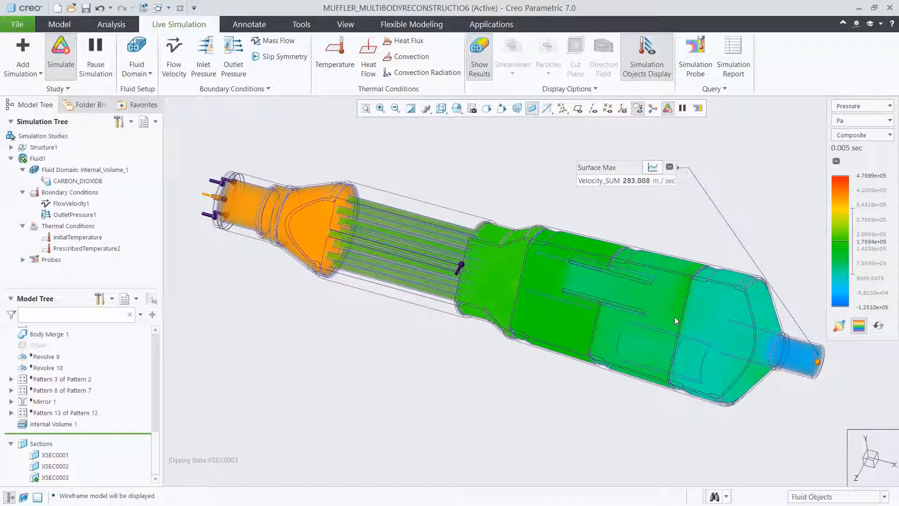
{"action": "left_click", "coordinate": [848, 107]}
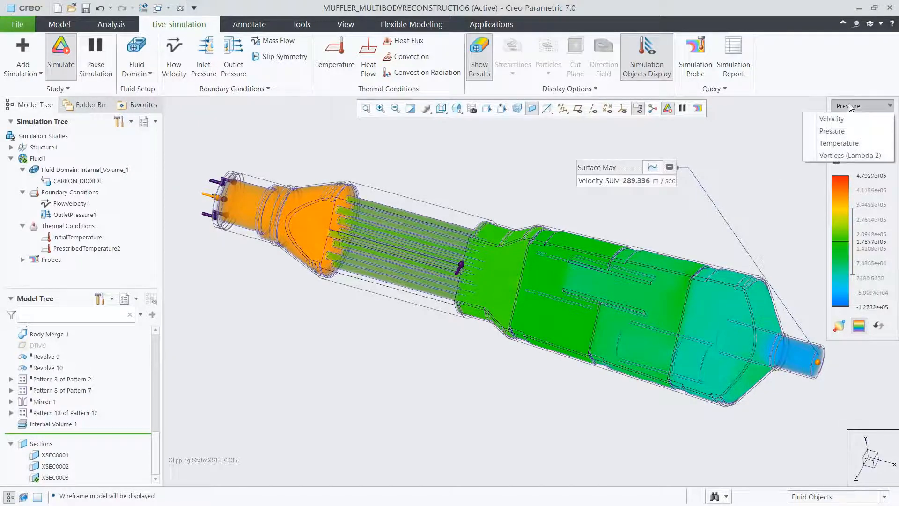
{"action": "left_click", "coordinate": [845, 119]}
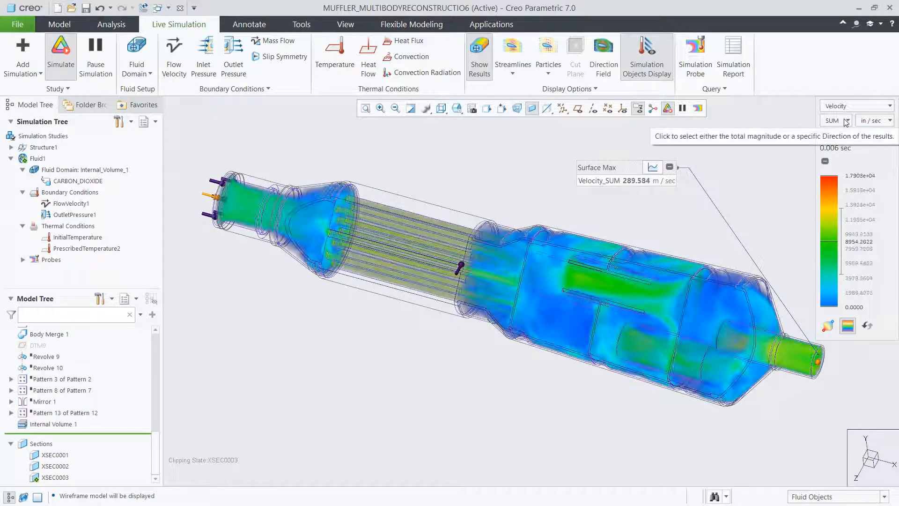
Start a Design Exploration session named Muffler_Design_Explore.
{"action": "left_click", "coordinate": [16, 26]}
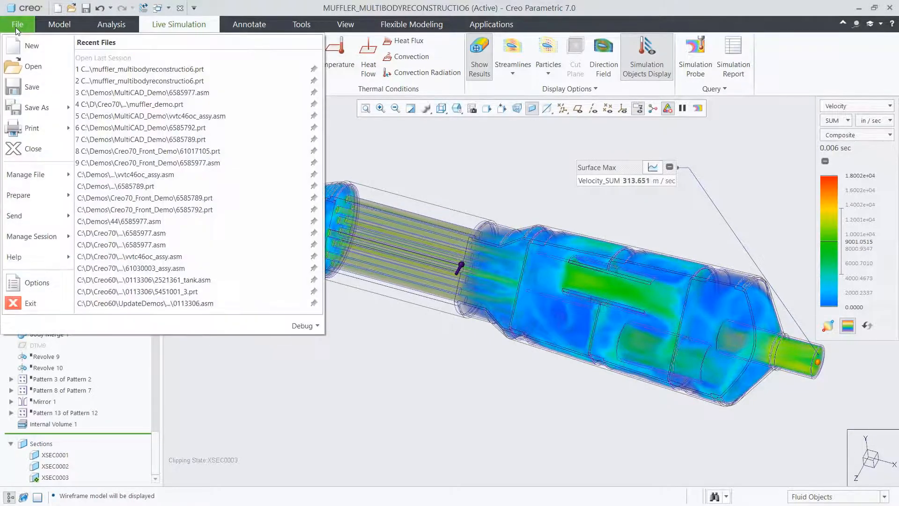
{"action": "mouse_move", "coordinate": [45, 236]}
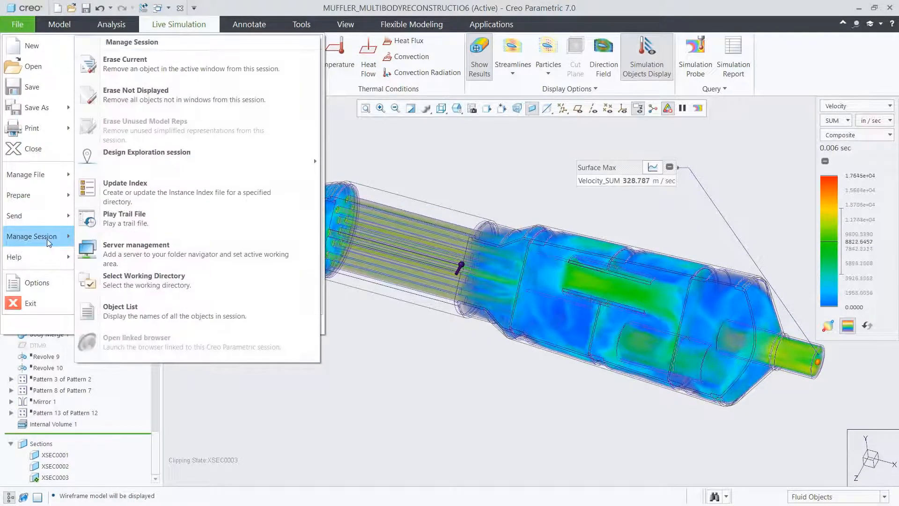
{"action": "mouse_move", "coordinate": [165, 158]}
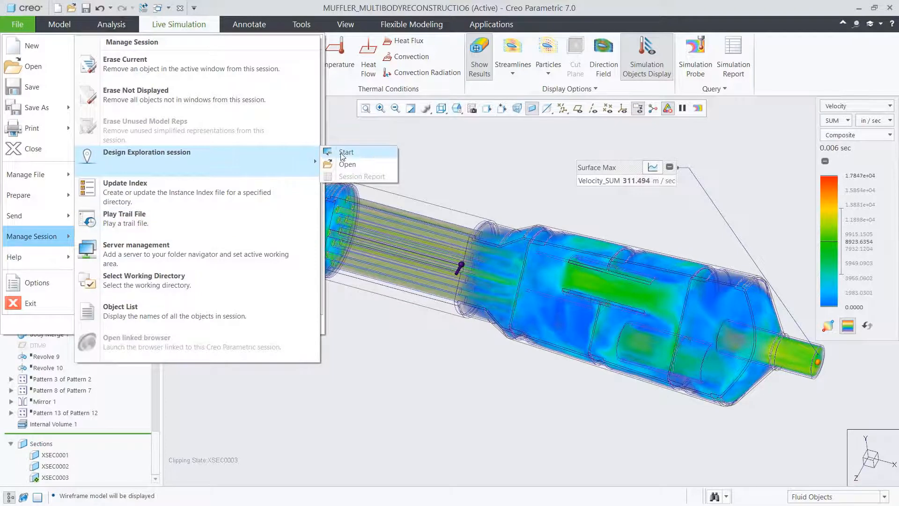
{"action": "left_click", "coordinate": [341, 153]}
{"action": "type", "text": "Muffler_Design_Explore"}
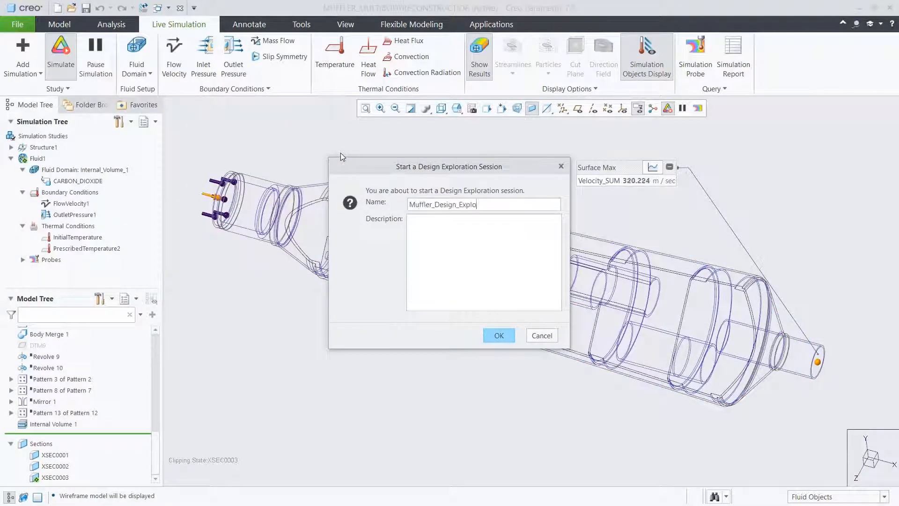
{"action": "left_click", "coordinate": [487, 333]}
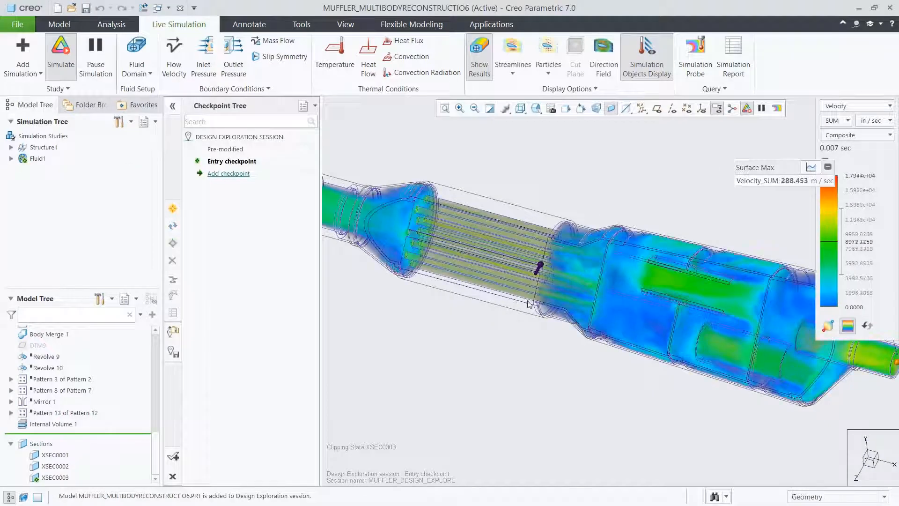
Display the muffler as Shading With Edges and hide the Internal Volume 1 feature.
{"action": "scroll", "coordinate": [548, 262], "scroll_direction": "up", "scroll_amount": 3}
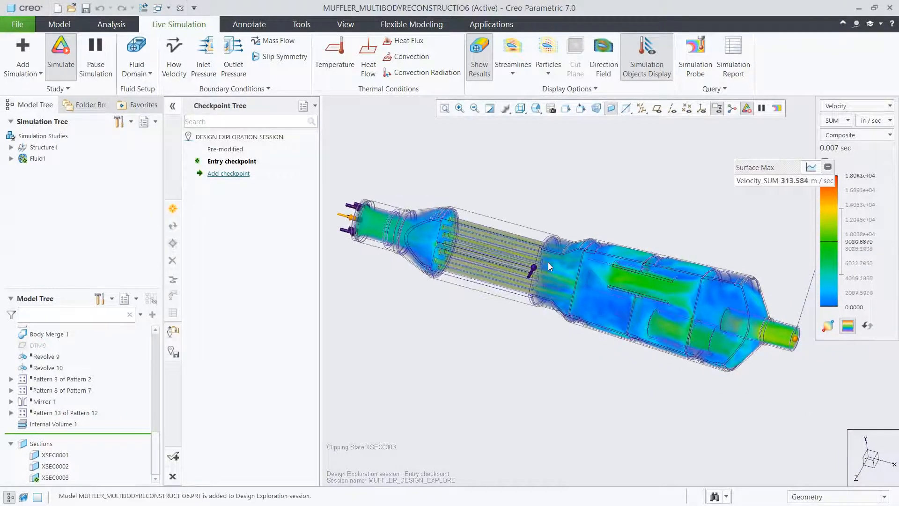
{"action": "left_click", "coordinate": [520, 109]}
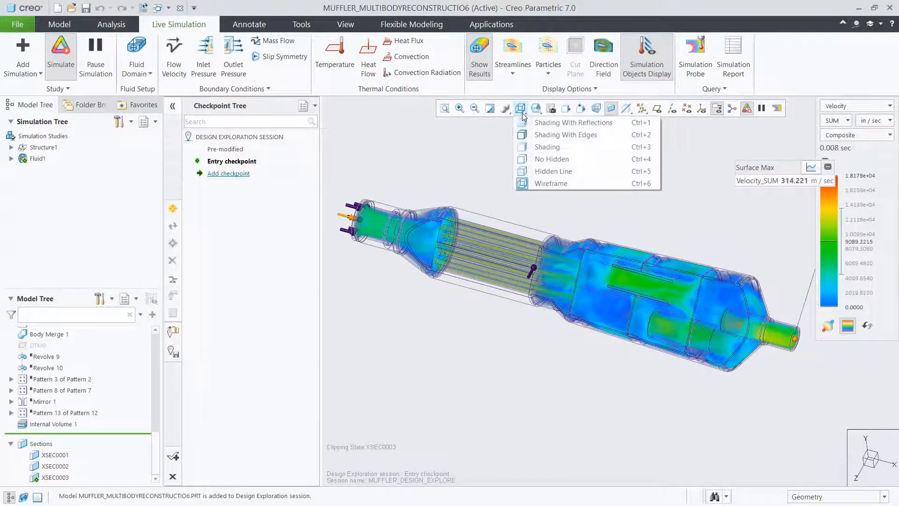
{"action": "left_click", "coordinate": [530, 136]}
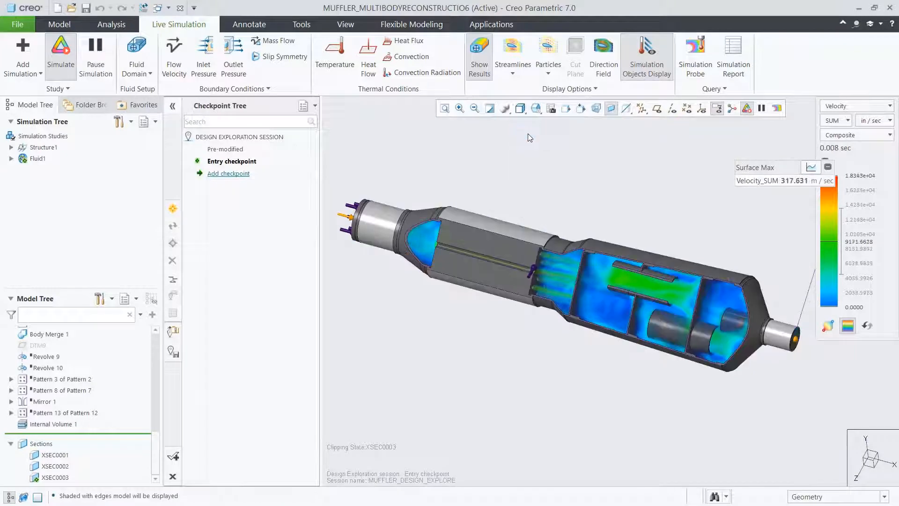
{"action": "left_click", "coordinate": [52, 424]}
{"action": "left_click", "coordinate": [80, 392]}
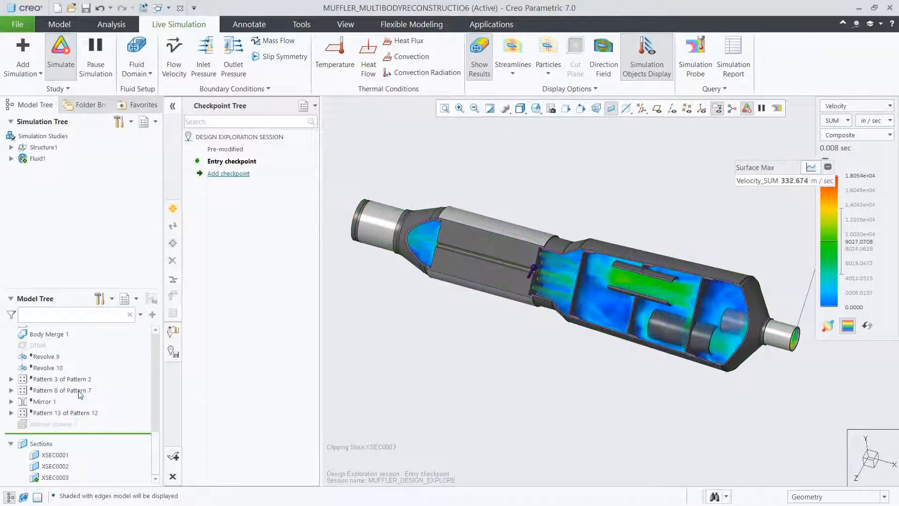
Set the depth of the lower inner tube, Extrude 9, to 4.19 and regenerate the muffler.
{"action": "left_click", "coordinate": [662, 327]}
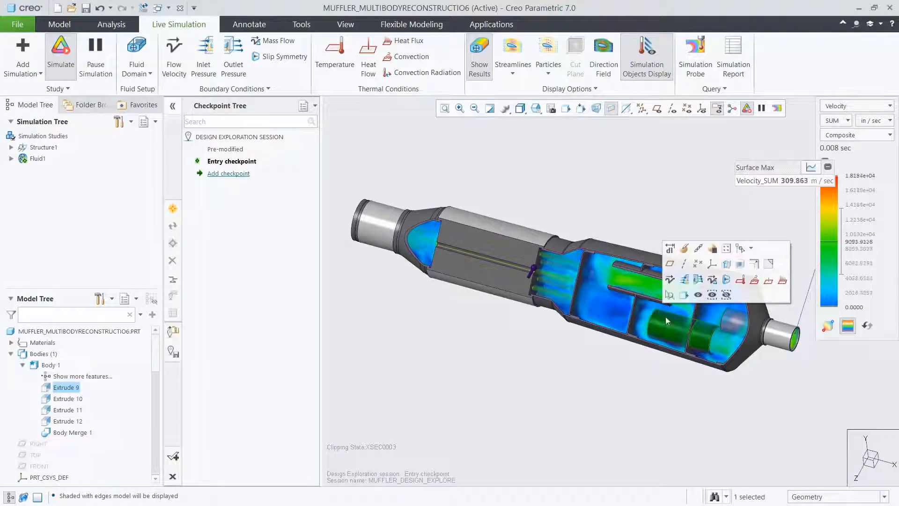
{"action": "left_click", "coordinate": [669, 250]}
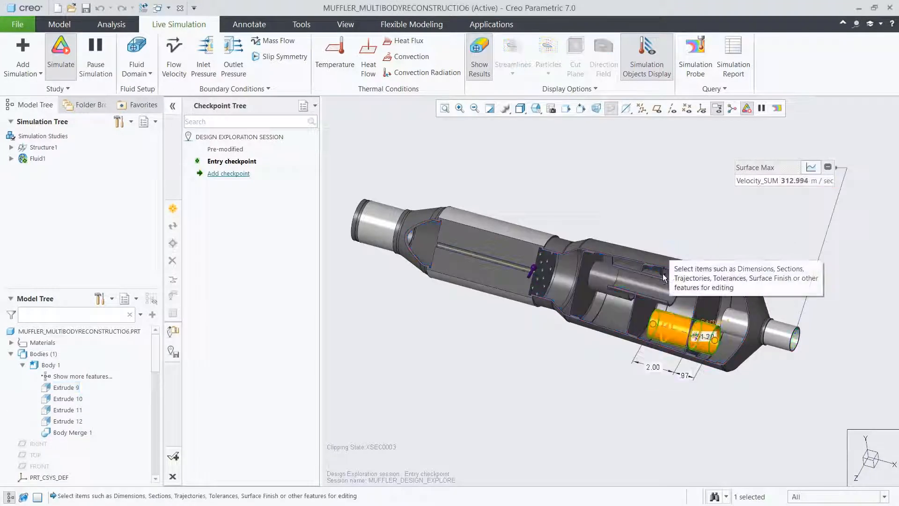
{"action": "double_click", "coordinate": [651, 366]}
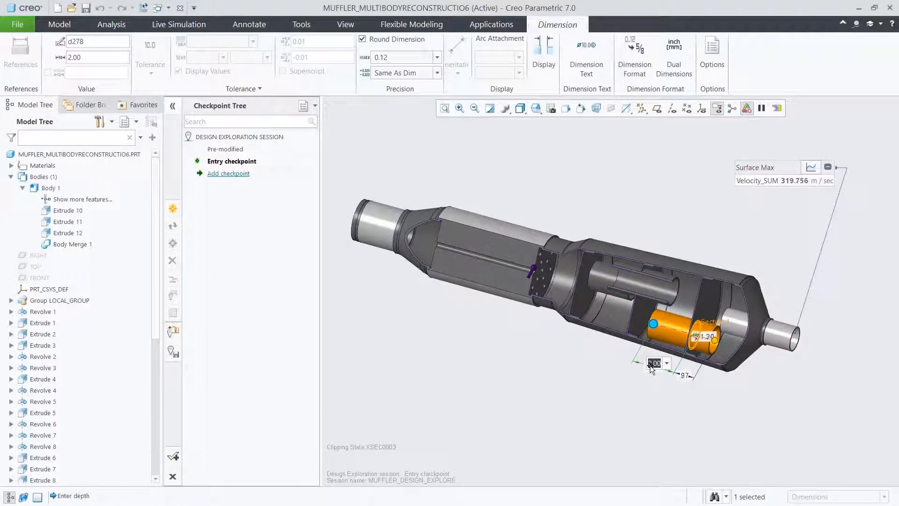
{"action": "type", "text": "4.19"}
{"action": "key", "text": "Return"}
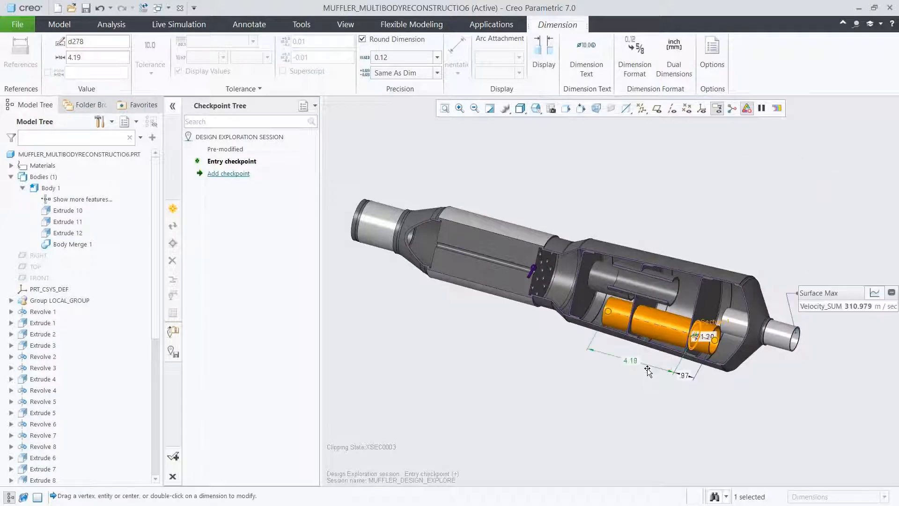
{"action": "left_click", "coordinate": [629, 393]}
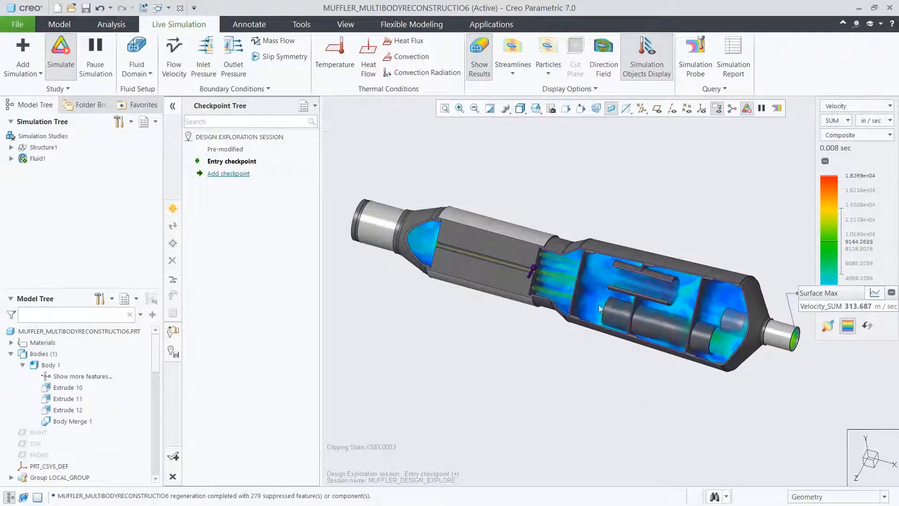
Set the depth of the upper inner tube section, Extrude 7, to 4.39 and regenerate the muffler.
{"action": "left_click", "coordinate": [595, 276]}
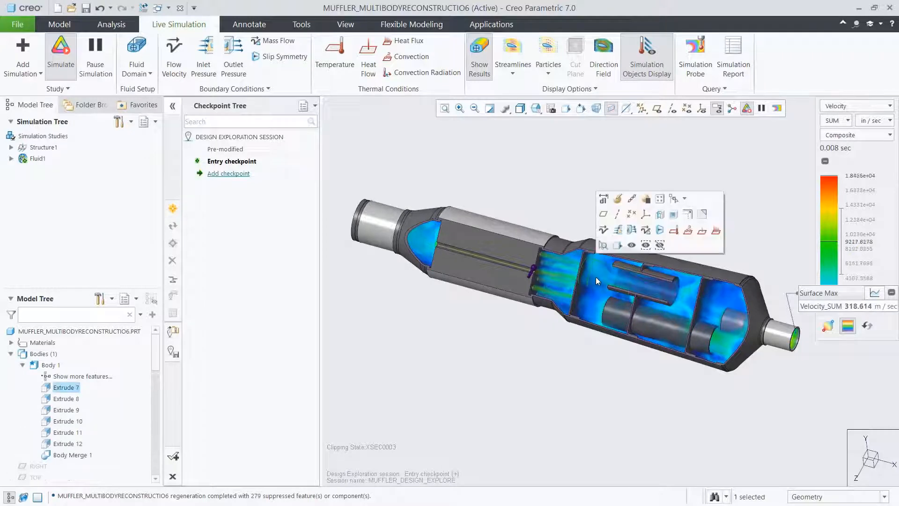
{"action": "left_click", "coordinate": [604, 198]}
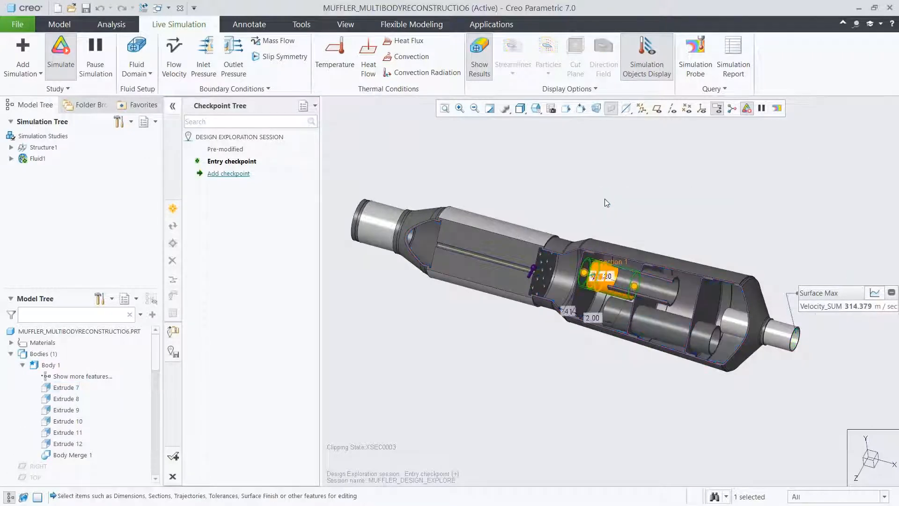
{"action": "double_click", "coordinate": [591, 316]}
{"action": "type", "text": "4.3"}
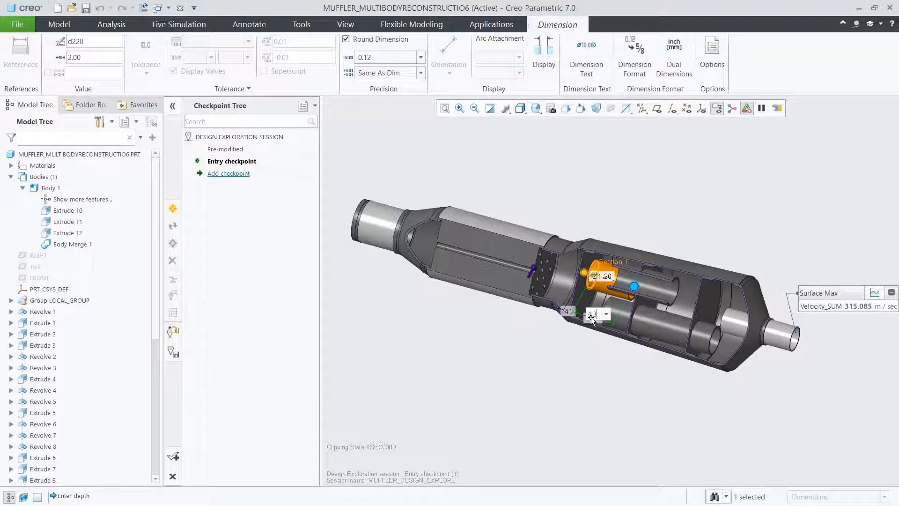
{"action": "type", "text": "9"}
{"action": "key", "text": "Return"}
{"action": "left_click", "coordinate": [574, 367]}
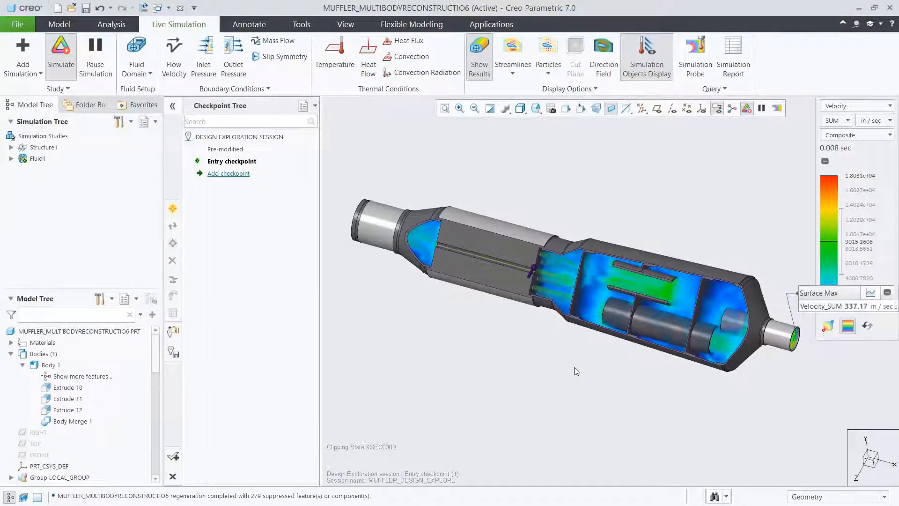
Display the muffler in Wireframe and examine the flow with particles, turning them off again.
{"action": "left_click", "coordinate": [521, 114]}
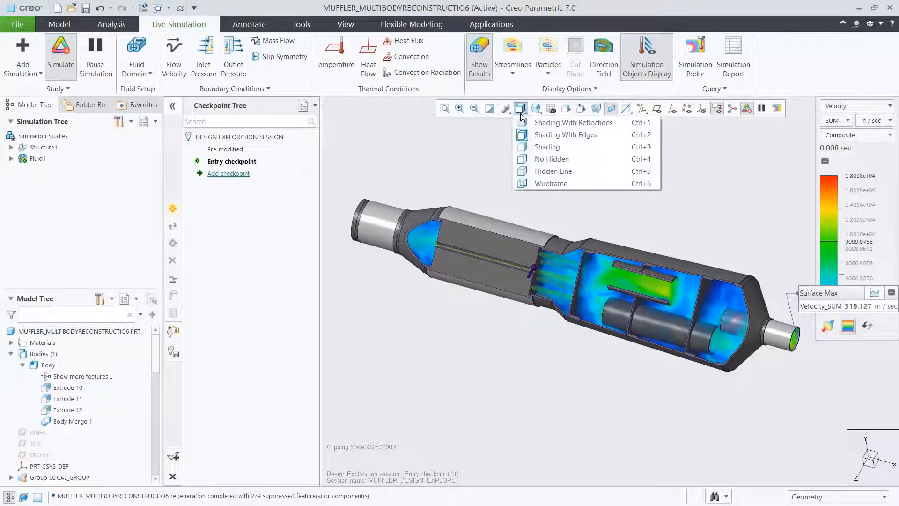
{"action": "left_click", "coordinate": [544, 183]}
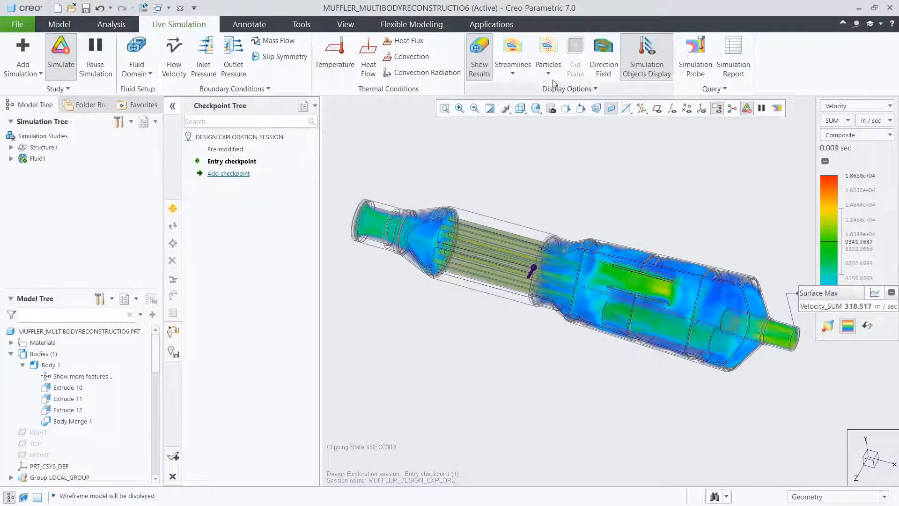
{"action": "left_click", "coordinate": [551, 57]}
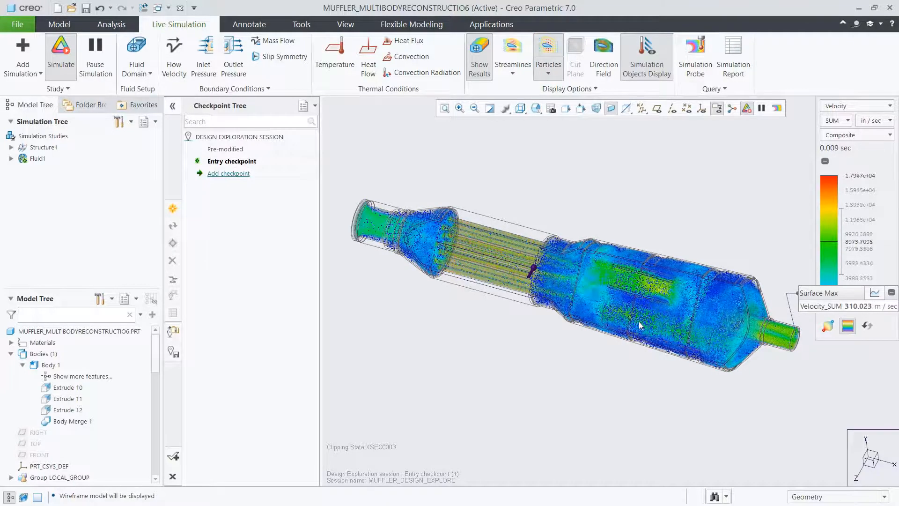
{"action": "left_click", "coordinate": [543, 51]}
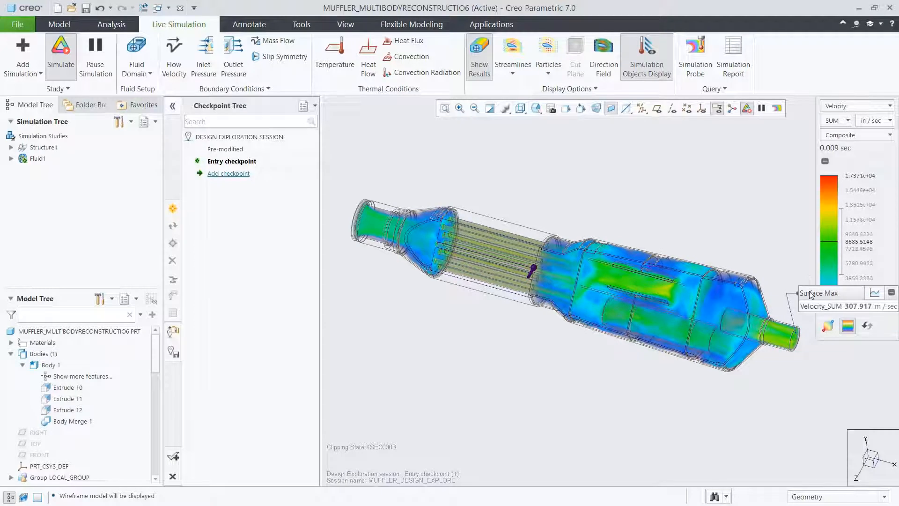
Place the outlet probe's readout above the modified muffler and examine its velocity graph before collapsing it.
{"action": "left_click_drag", "start_coordinate": [810, 294], "coordinate": [599, 146]}
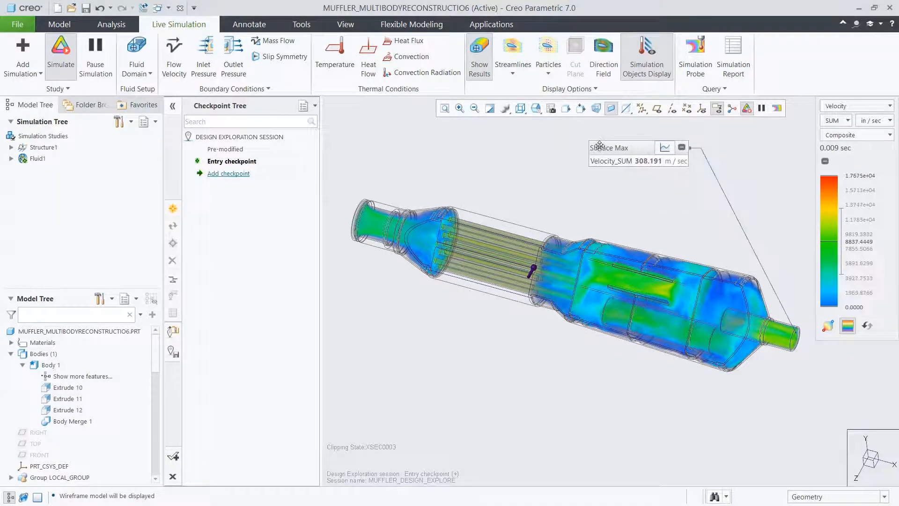
{"action": "left_click", "coordinate": [664, 147]}
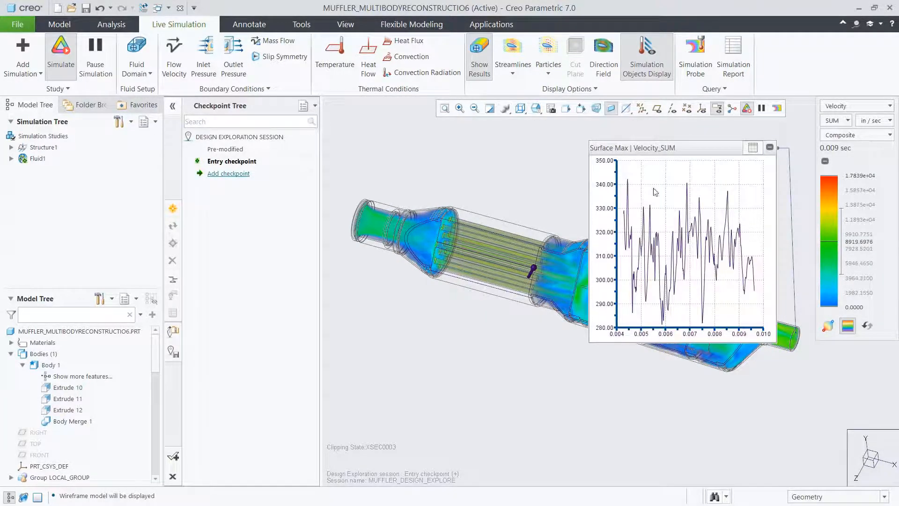
{"action": "left_click", "coordinate": [752, 148]}
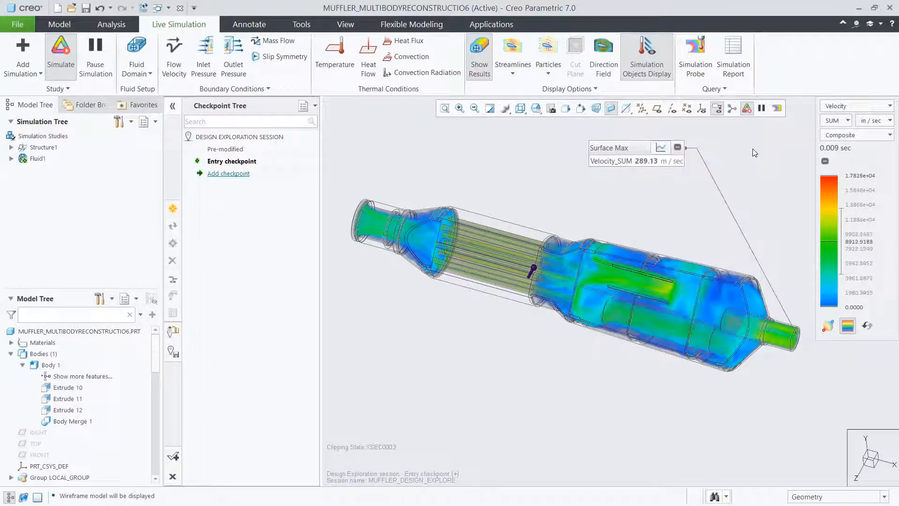
Switch the displayed simulation result to Pressure to examine the muffler's pressure distribution, and return it to Velocity.
{"action": "left_click", "coordinate": [833, 106]}
{"action": "left_click", "coordinate": [831, 131]}
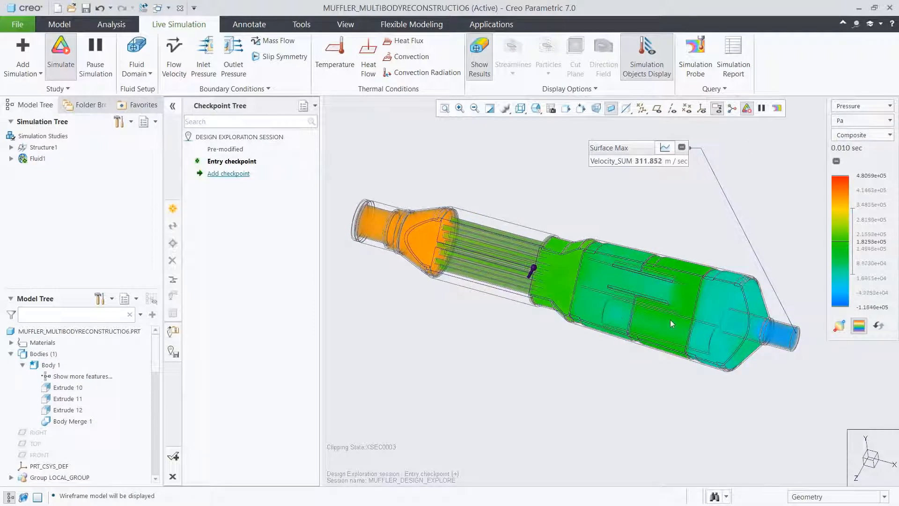
{"action": "left_click", "coordinate": [838, 106]}
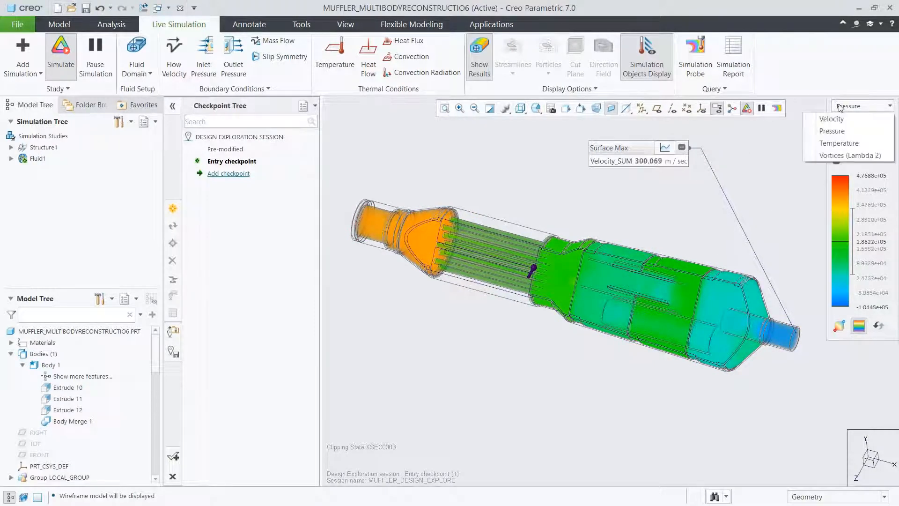
{"action": "left_click", "coordinate": [831, 118]}
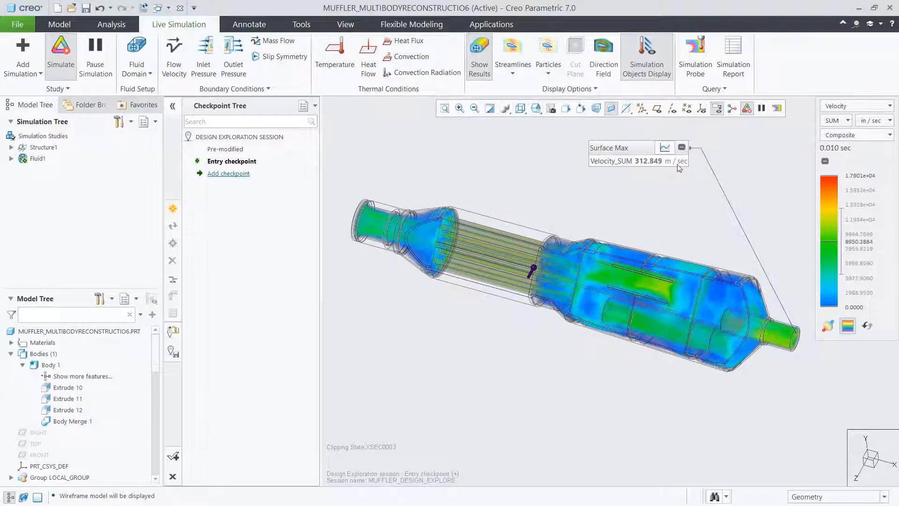
Add a design exploration checkpoint named Long_Pipe.
{"action": "left_click", "coordinate": [229, 173]}
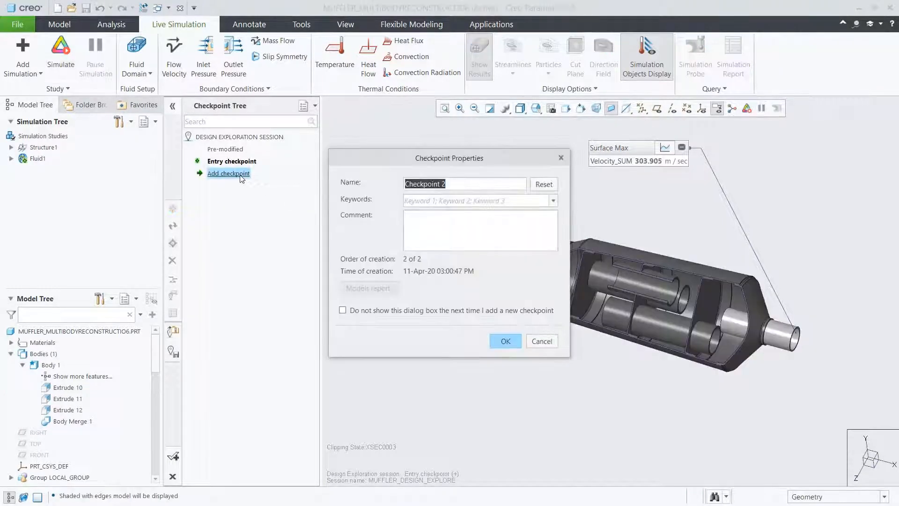
{"action": "type", "text": "Long_Pipe"}
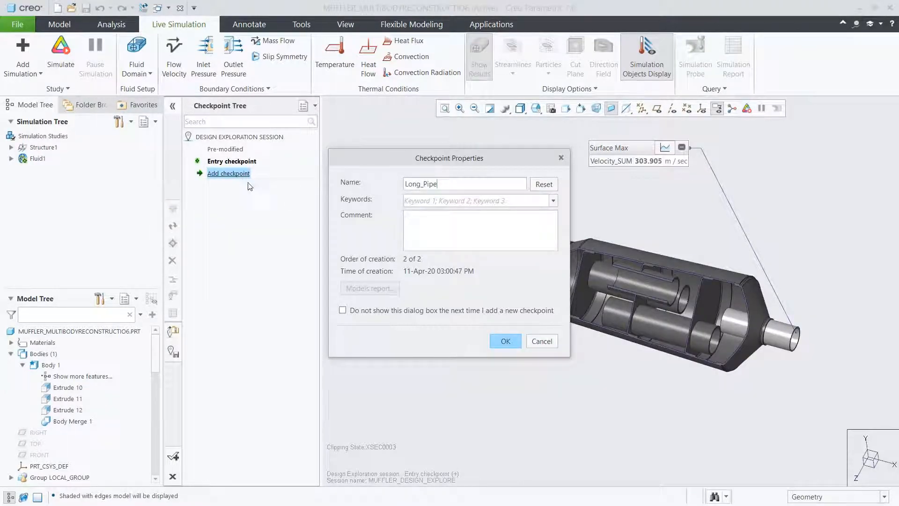
{"action": "left_click", "coordinate": [495, 339]}
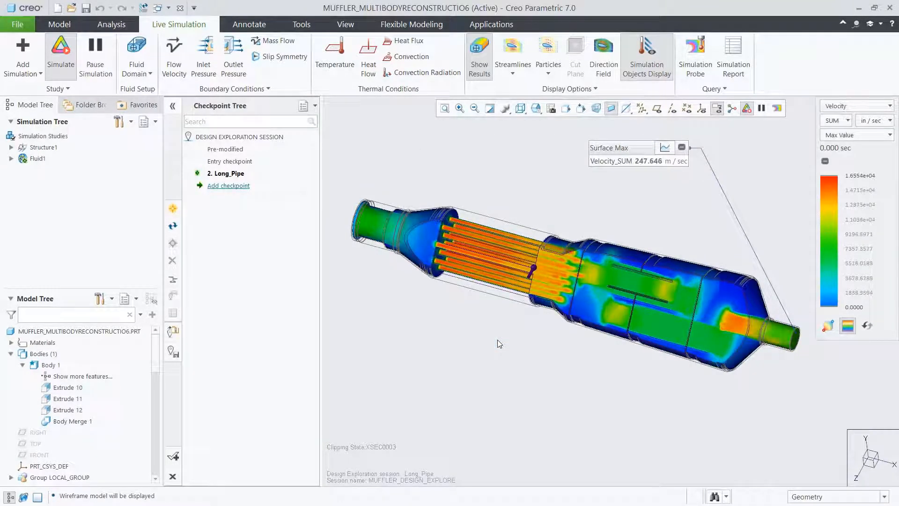
Display the muffler as Shading With Edges and resume the suppressed features from Revolve 9 through Pattern 13 of Pattern 12.
{"action": "left_click", "coordinate": [521, 110]}
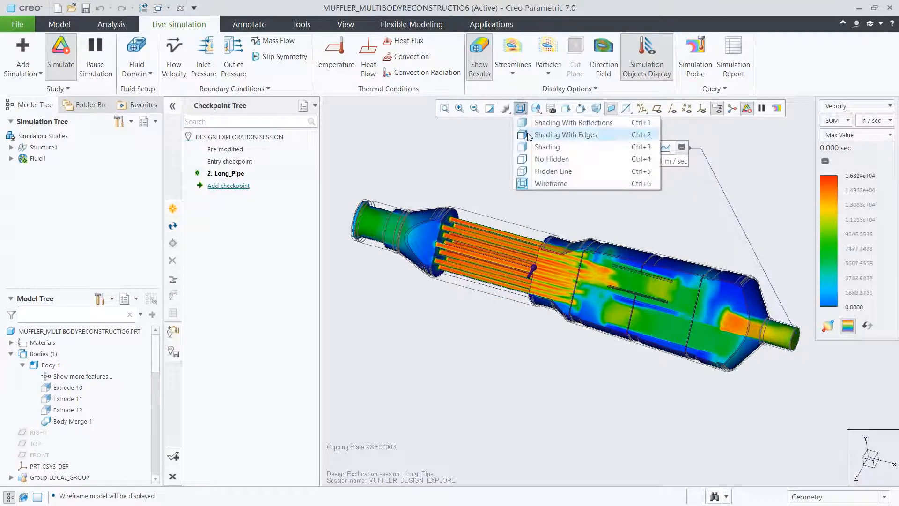
{"action": "left_click", "coordinate": [527, 134]}
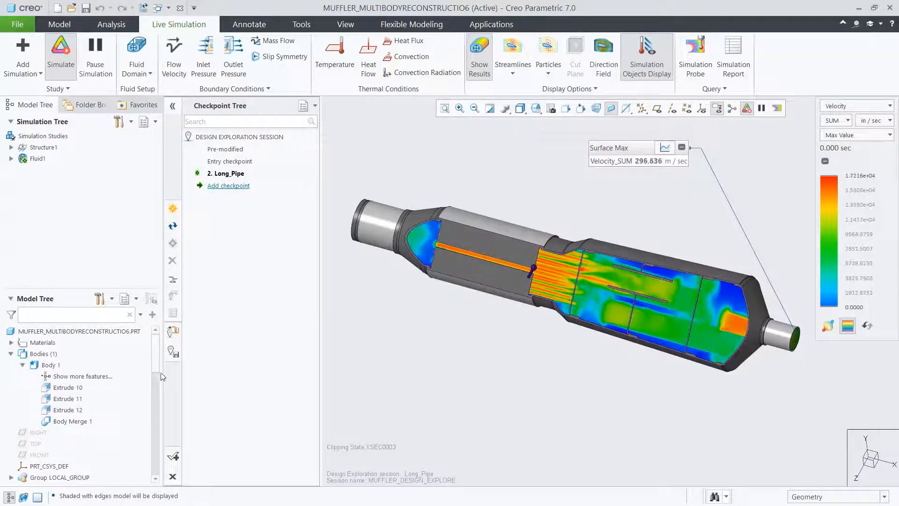
{"action": "left_click_drag", "start_coordinate": [155, 364], "coordinate": [148, 474]}
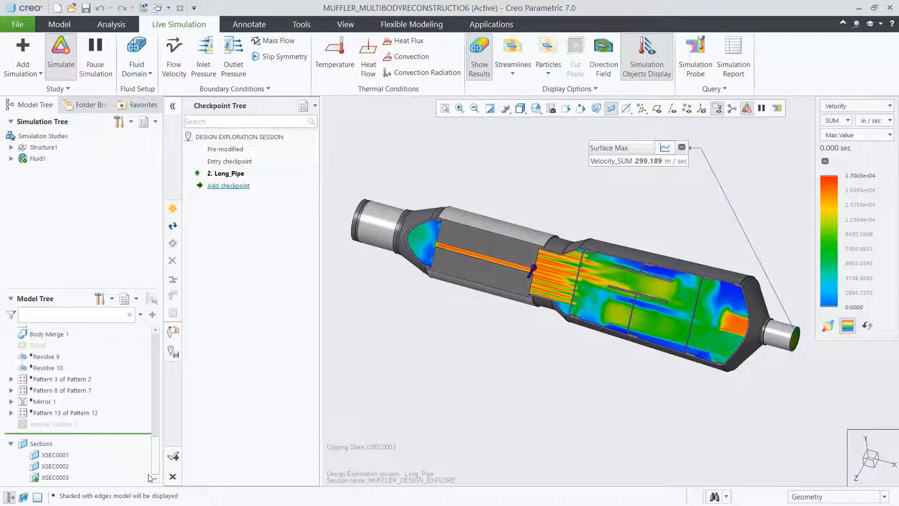
{"action": "left_click", "coordinate": [51, 357]}
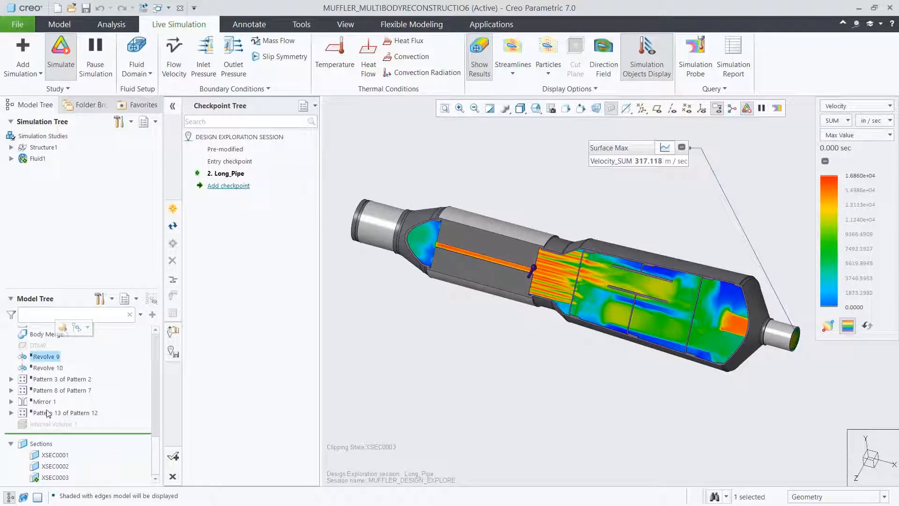
{"action": "left_click", "coordinate": [49, 413], "text": "shift"}
{"action": "left_click", "coordinate": [54, 362]}
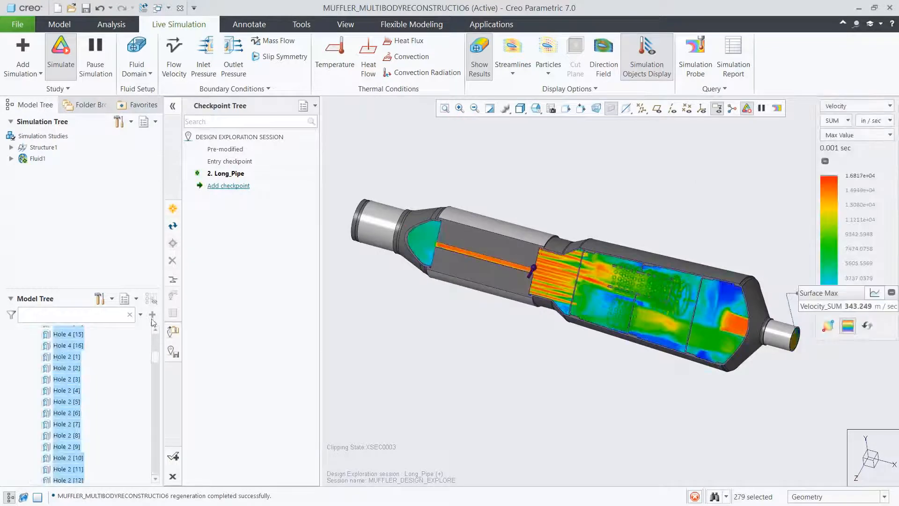
Hide the flow results to inspect the perforated inner tubes, and show the results again in Wireframe display.
{"action": "left_click", "coordinate": [481, 72]}
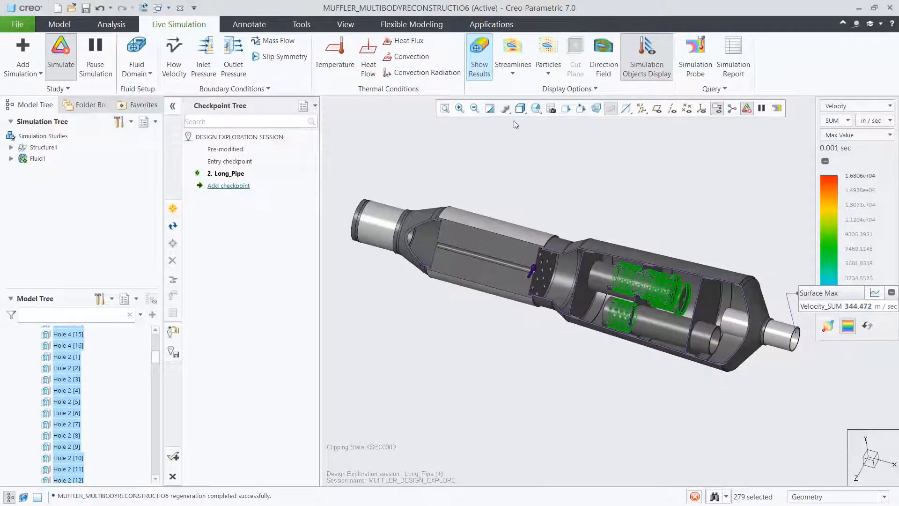
{"action": "left_click", "coordinate": [656, 218]}
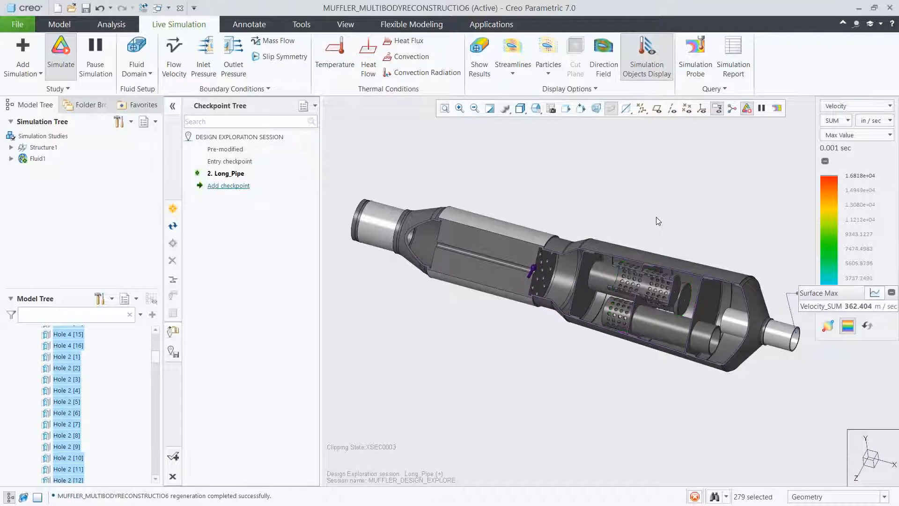
{"action": "left_click", "coordinate": [482, 70]}
{"action": "left_click", "coordinate": [519, 108]}
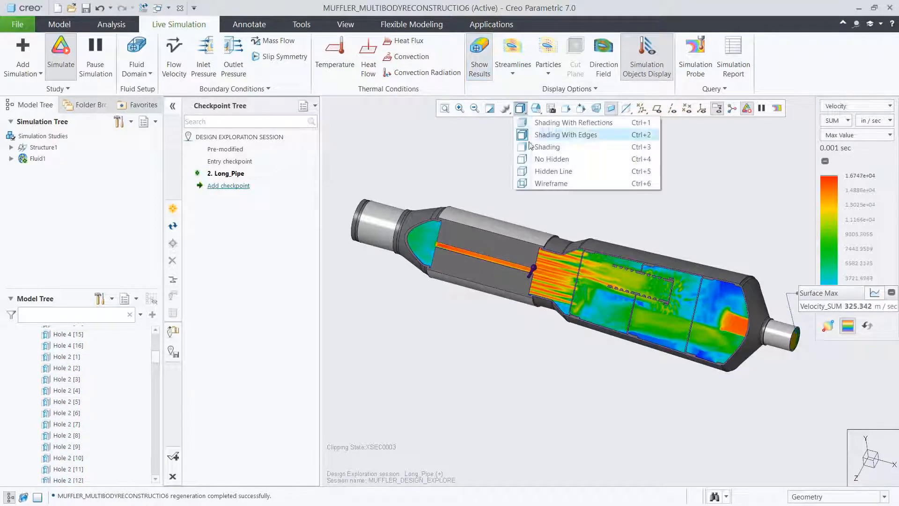
{"action": "left_click", "coordinate": [531, 182]}
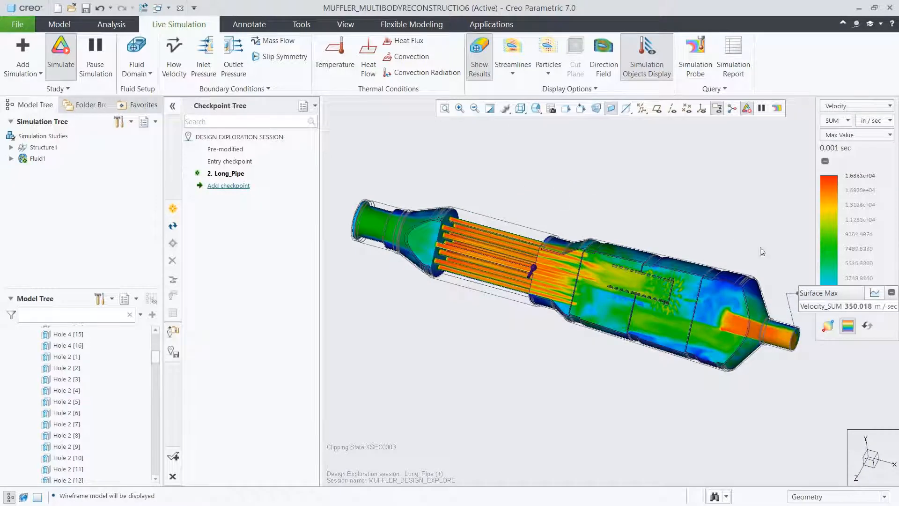
Move the outlet probe's readout above the perforated-tube muffler and examine its velocity graph, returning to the numeric readout.
{"action": "left_click_drag", "start_coordinate": [805, 291], "coordinate": [589, 148]}
{"action": "left_click", "coordinate": [655, 149]}
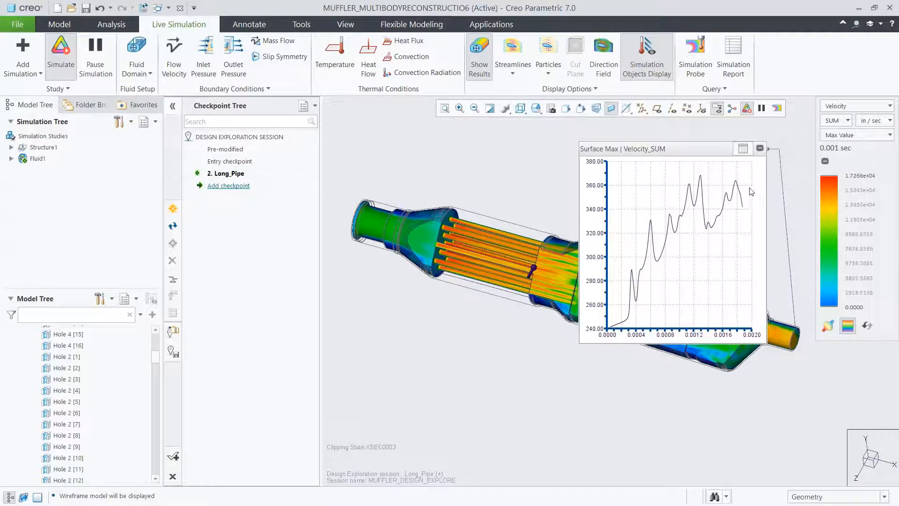
{"action": "left_click", "coordinate": [743, 148]}
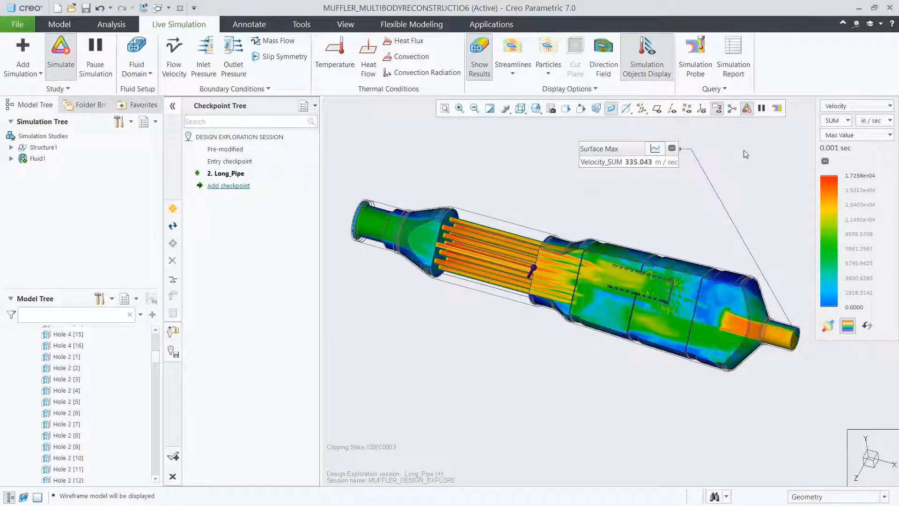
Examine velocity and pressure in the Composite display style, and return to Velocity in the Max Value style.
{"action": "left_click", "coordinate": [827, 137]}
{"action": "left_click", "coordinate": [833, 159]}
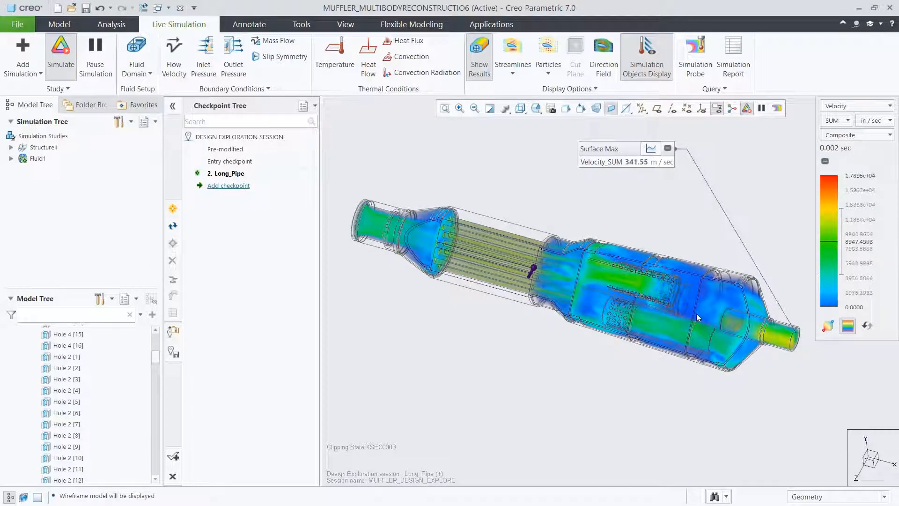
{"action": "left_click", "coordinate": [842, 107]}
{"action": "left_click", "coordinate": [832, 133]}
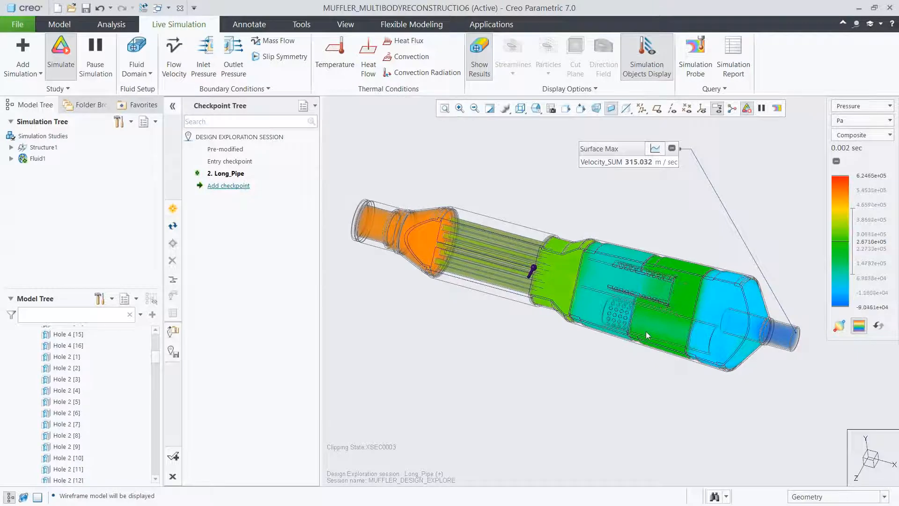
{"action": "left_click", "coordinate": [841, 109]}
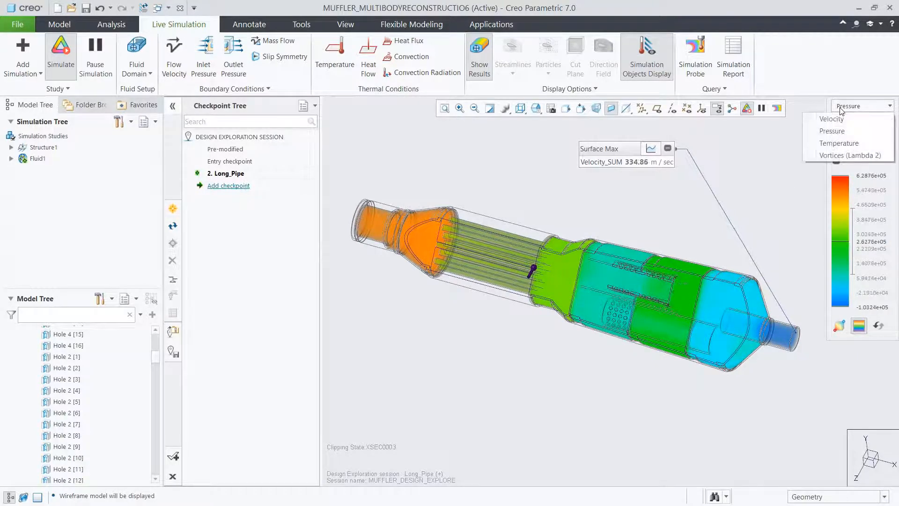
{"action": "left_click", "coordinate": [841, 118]}
{"action": "left_click", "coordinate": [859, 137]}
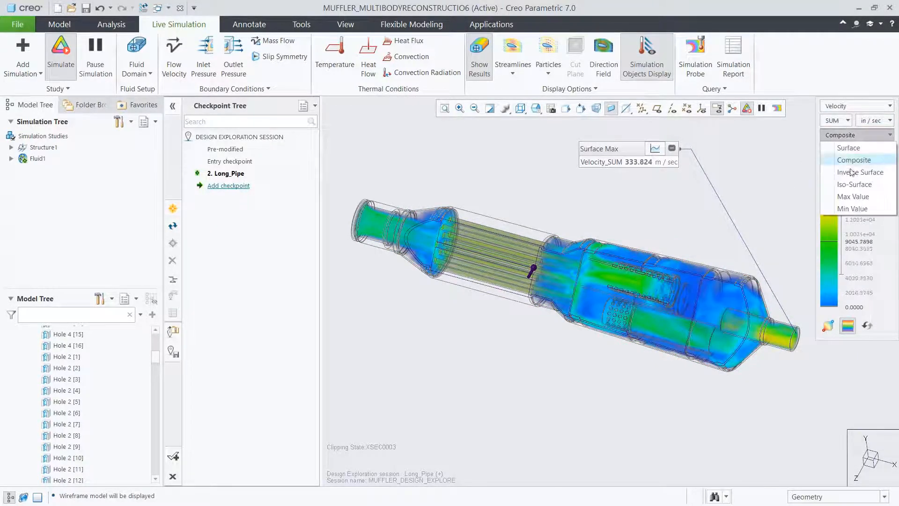
{"action": "left_click", "coordinate": [847, 193]}
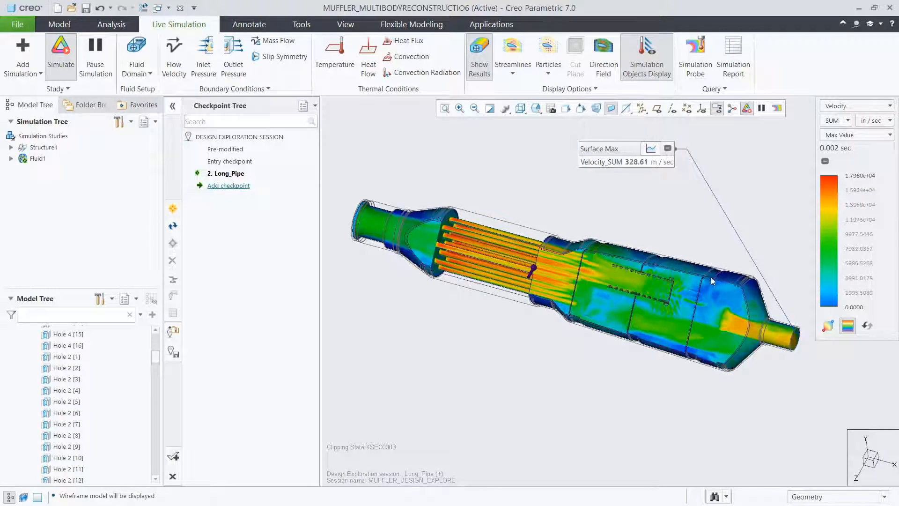
Activate cross section XSEC0001 and orient the model to the saved view 05_SECTION to examine flow through the perforated tubes.
{"action": "scroll", "coordinate": [667, 304], "scroll_direction": "up", "scroll_amount": 3}
{"action": "scroll", "coordinate": [667, 304], "scroll_direction": "up", "scroll_amount": 1}
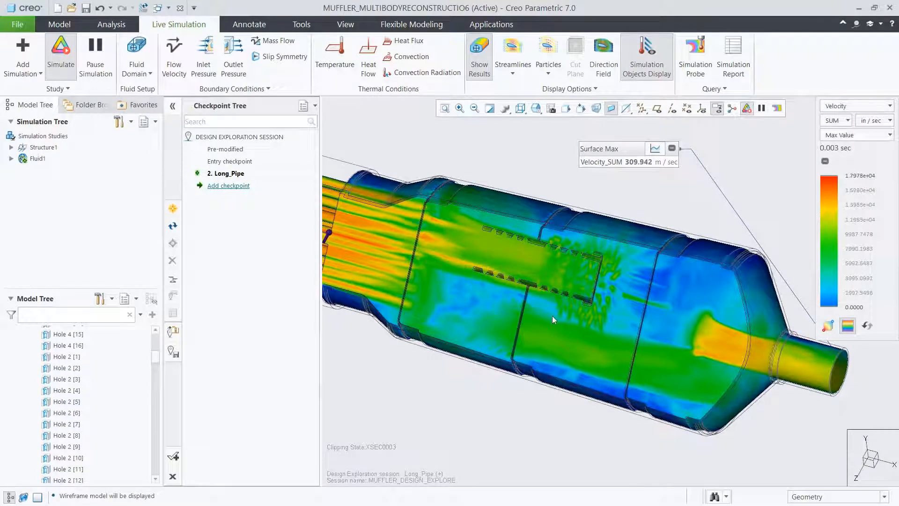
{"action": "left_click_drag", "start_coordinate": [156, 358], "coordinate": [150, 481]}
{"action": "left_click", "coordinate": [61, 455]}
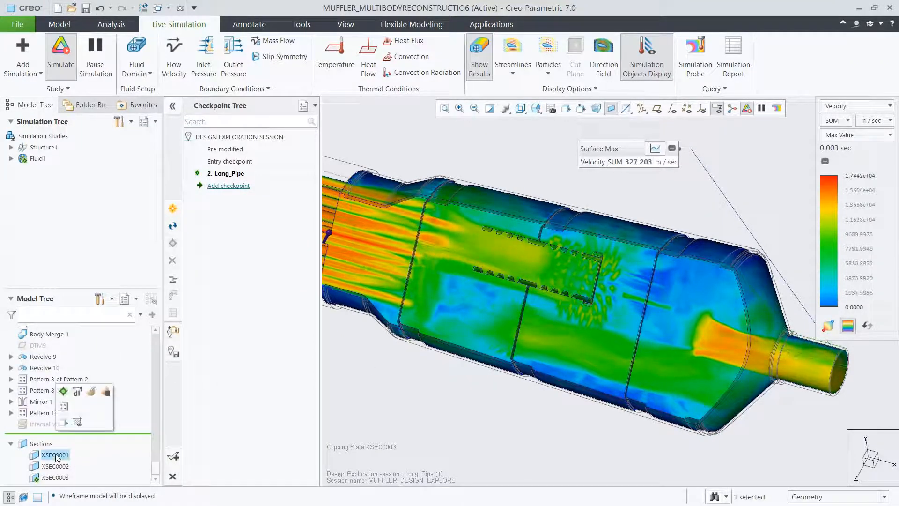
{"action": "left_click", "coordinate": [68, 396]}
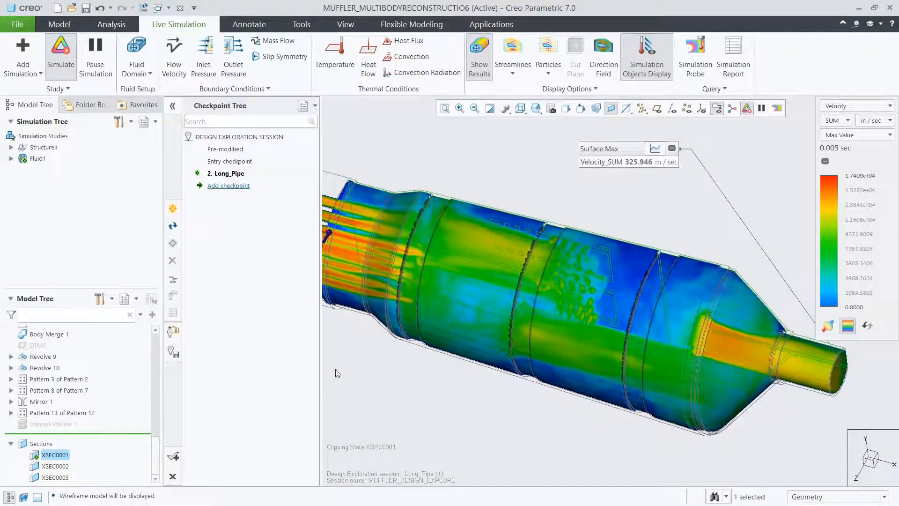
{"action": "left_click", "coordinate": [384, 372]}
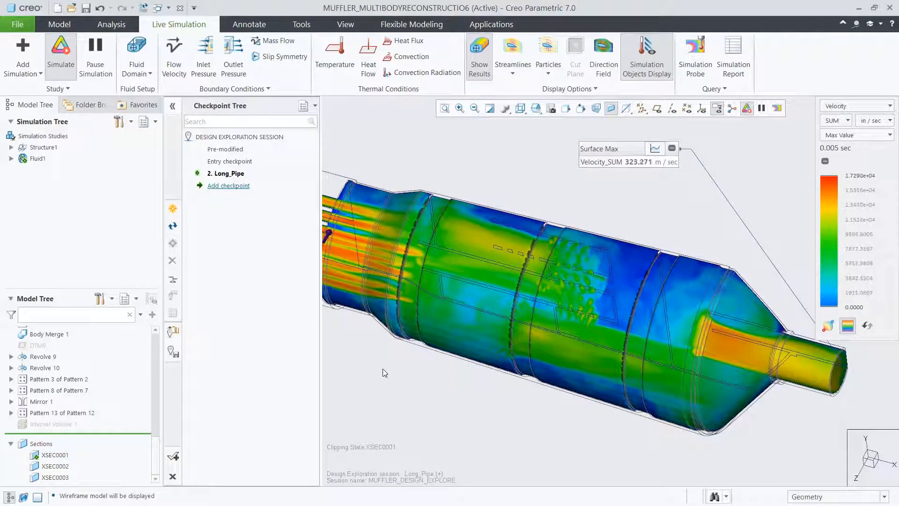
{"action": "left_click", "coordinate": [535, 112]}
{"action": "left_click", "coordinate": [552, 191]}
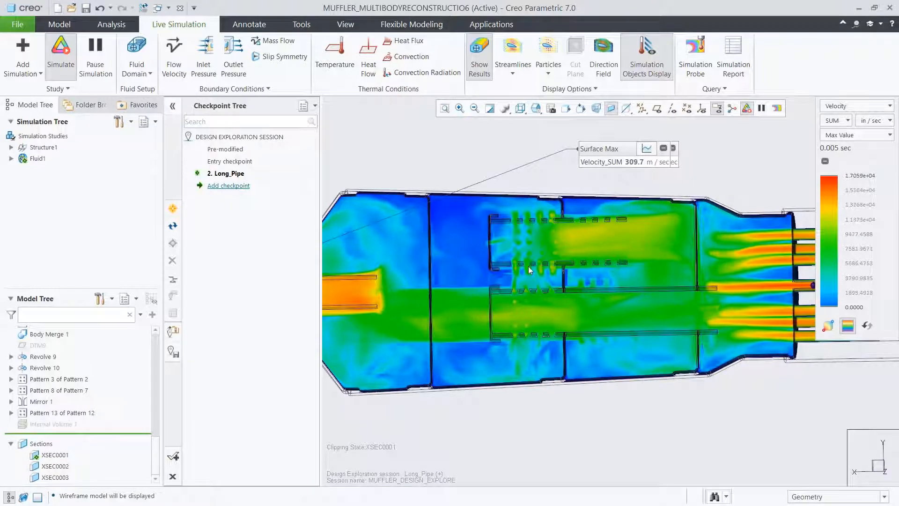
Replace the result colouring on the section with the direction field, examine the flow pattern, and turn the direction field off.
{"action": "left_click", "coordinate": [484, 72]}
{"action": "left_click", "coordinate": [603, 54]}
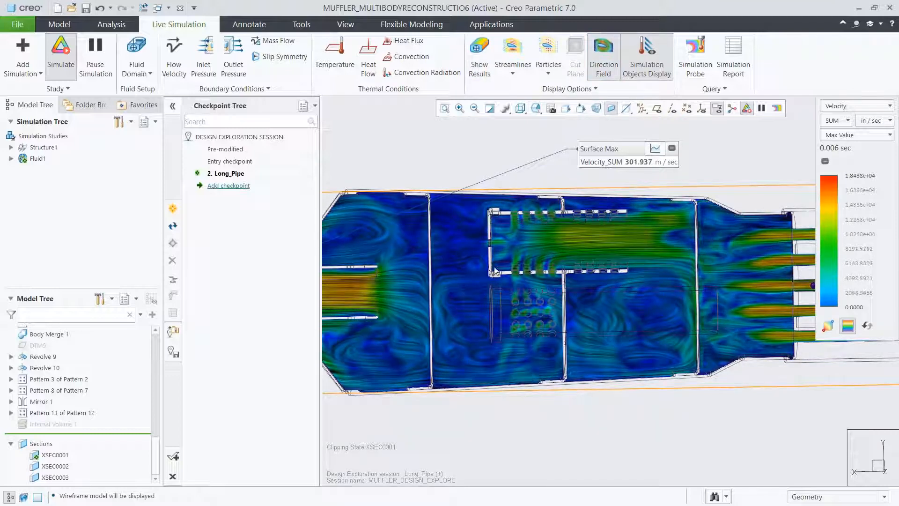
{"action": "left_click", "coordinate": [605, 67]}
Restore the saved view 04_DEX and activate cross section XSEC0003.
{"action": "left_click", "coordinate": [536, 108]}
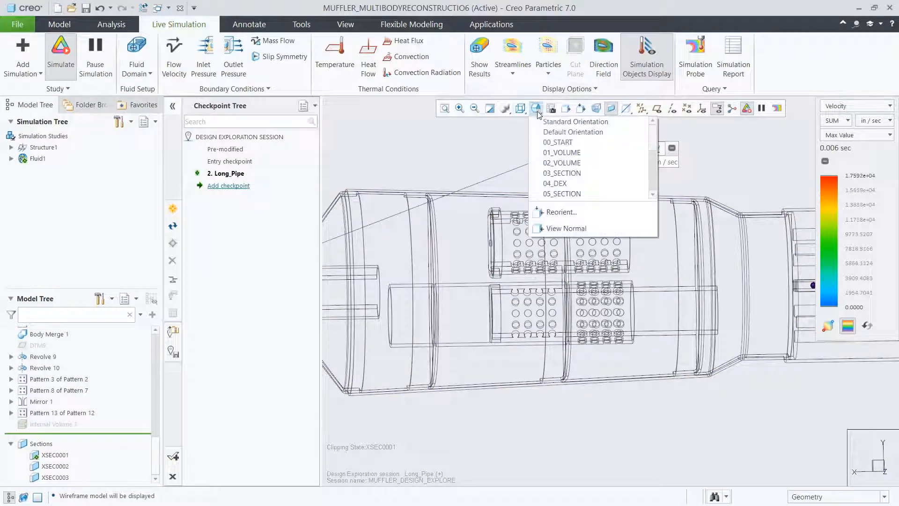
{"action": "left_click", "coordinate": [546, 184]}
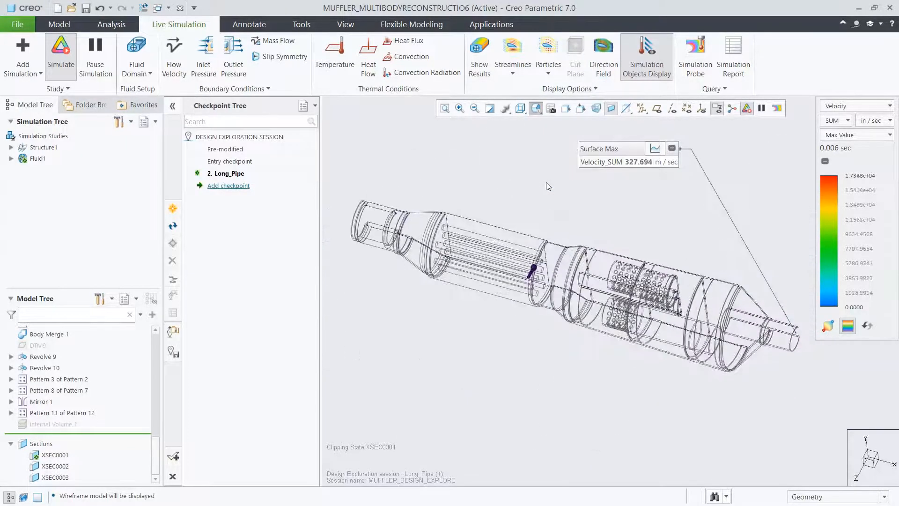
{"action": "left_click", "coordinate": [55, 477]}
{"action": "left_click", "coordinate": [66, 412]}
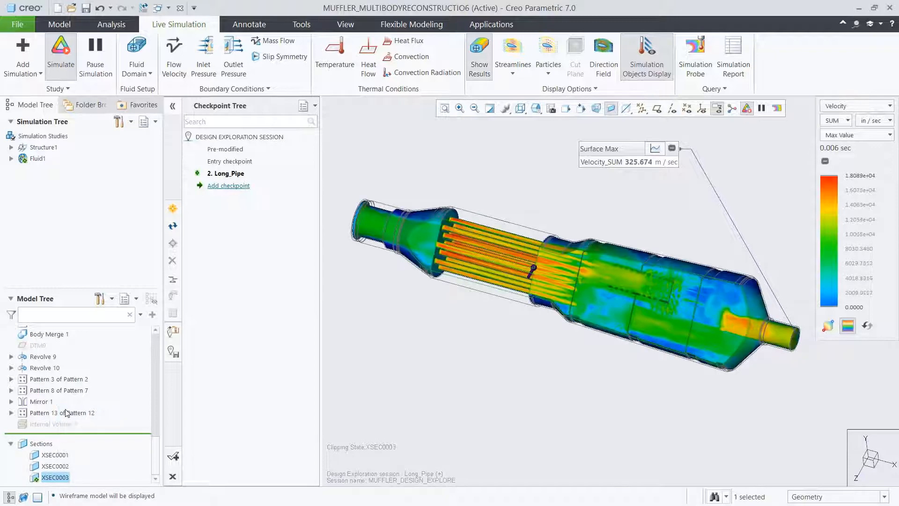
Add a design exploration checkpoint named Pipe_with_Holes.
{"action": "left_click", "coordinate": [227, 188]}
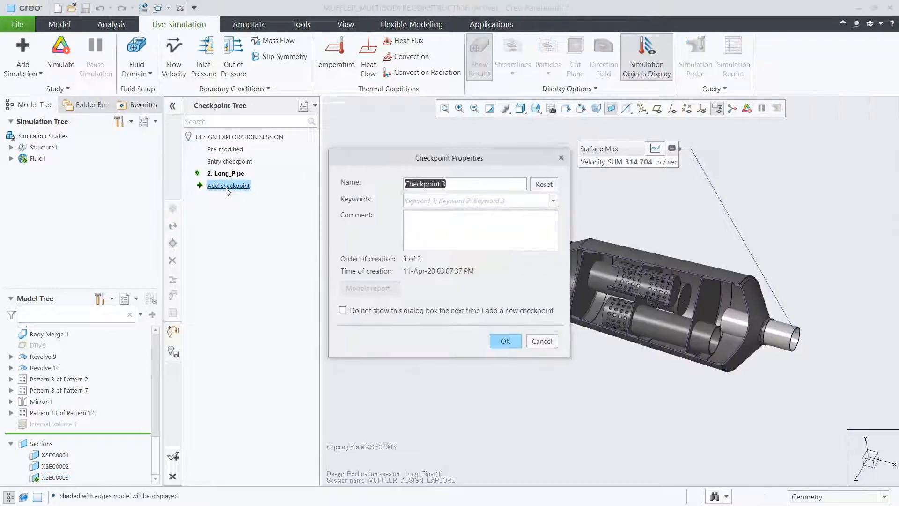
{"action": "type", "text": "Pipe_with_Holes"}
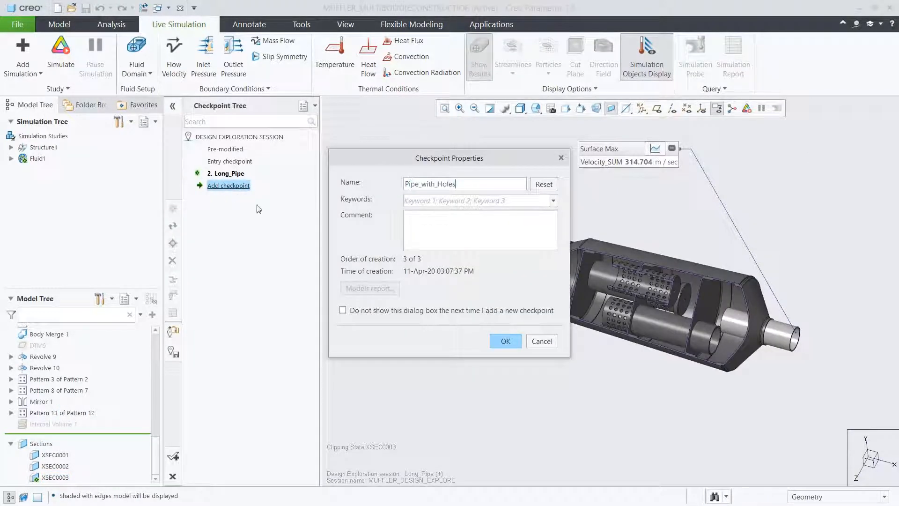
{"action": "left_click", "coordinate": [503, 342]}
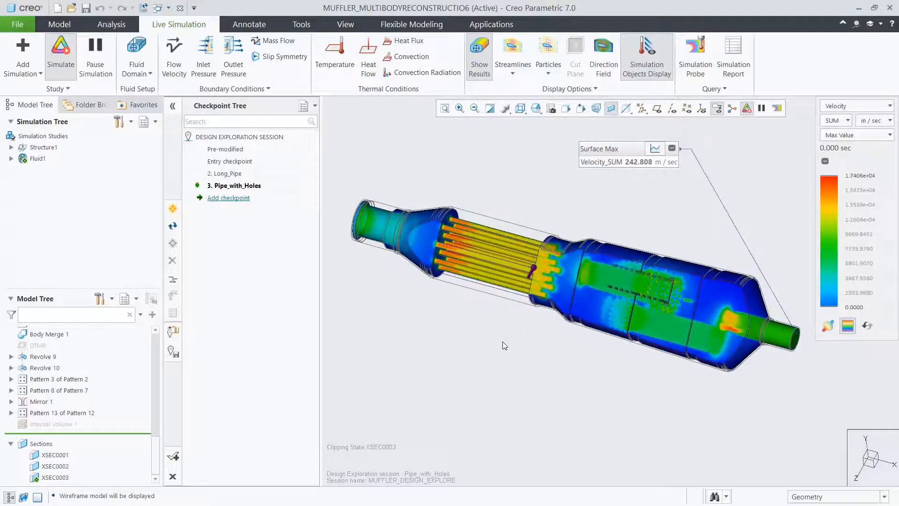
Show the pressure results on the muffler in the Composite display style to examine the pressure distribution.
{"action": "left_click", "coordinate": [835, 106]}
{"action": "left_click", "coordinate": [833, 132]}
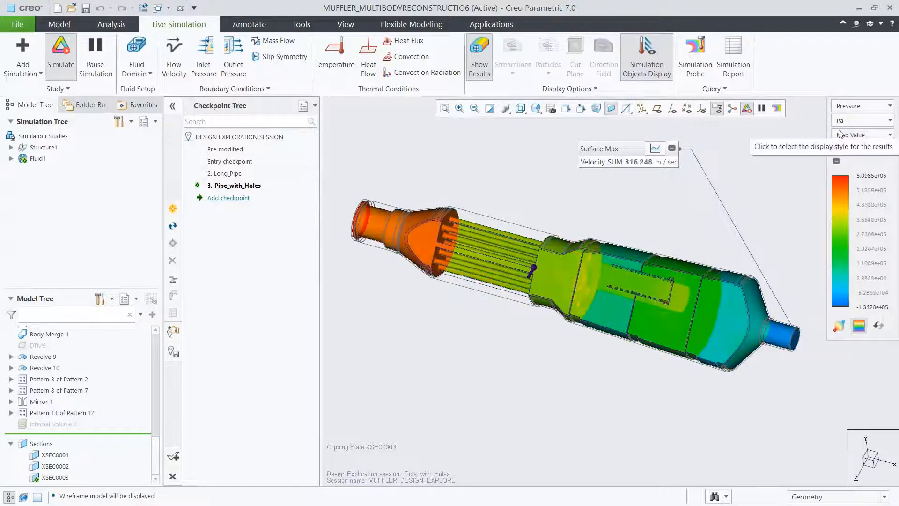
{"action": "left_click", "coordinate": [848, 136]}
{"action": "left_click", "coordinate": [844, 160]}
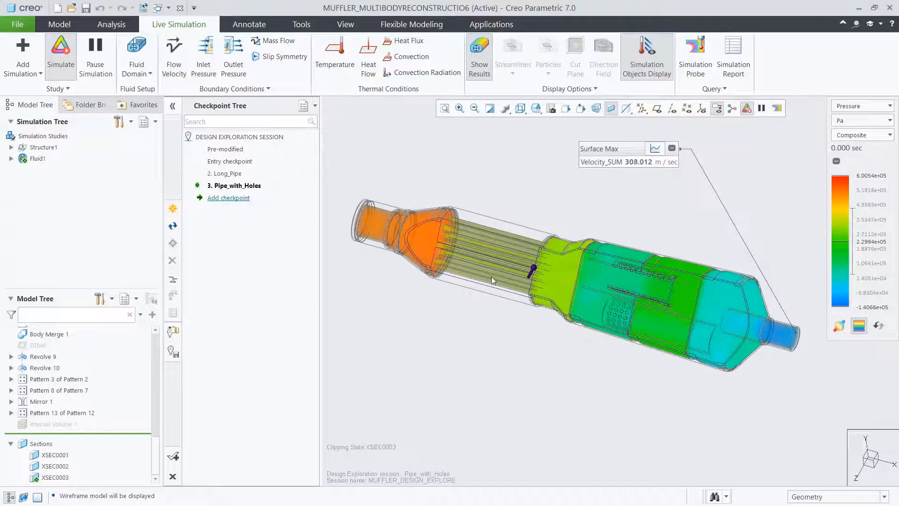
Switch the displayed result back to Velocity and show the model shaded with edges.
{"action": "left_click", "coordinate": [844, 108]}
{"action": "left_click", "coordinate": [841, 119]}
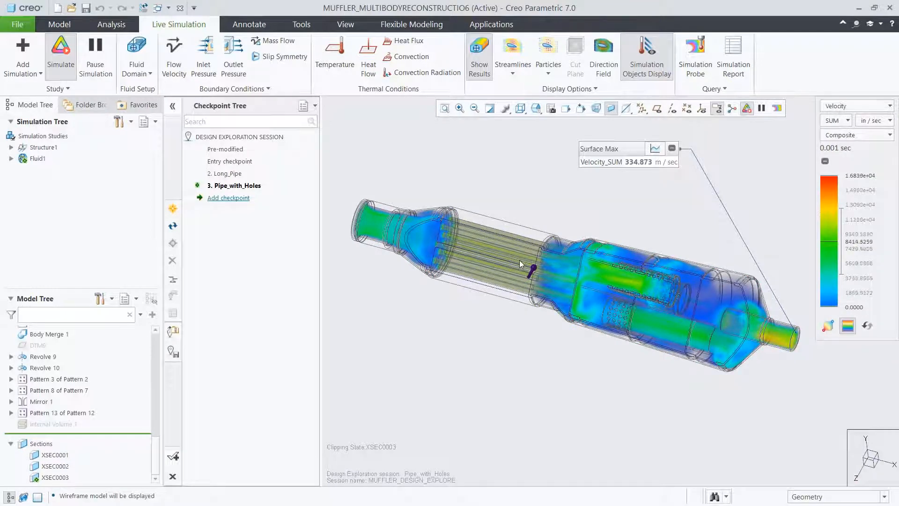
{"action": "left_click", "coordinate": [520, 108]}
{"action": "left_click", "coordinate": [526, 134]}
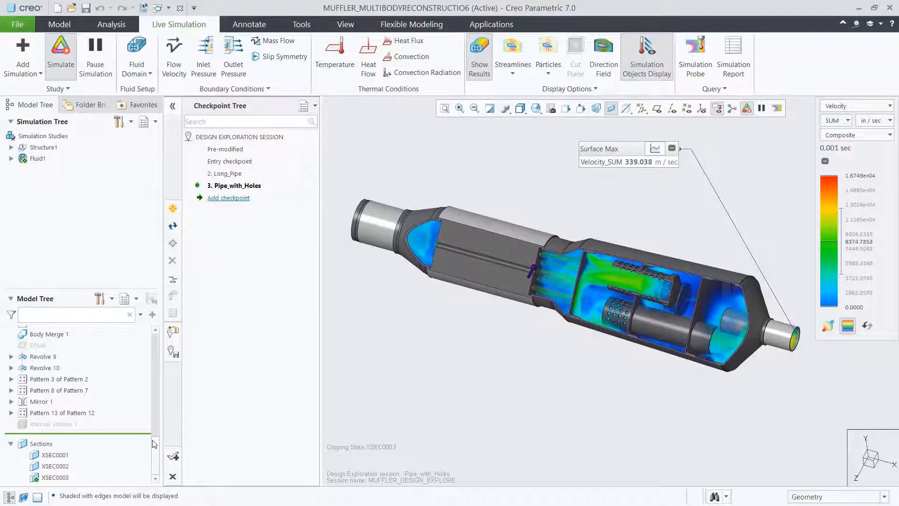
Suppress Pattern 1 of Extrude 13 together with Body Merge 1.
{"action": "scroll", "coordinate": [108, 412], "scroll_direction": "up", "scroll_amount": 2}
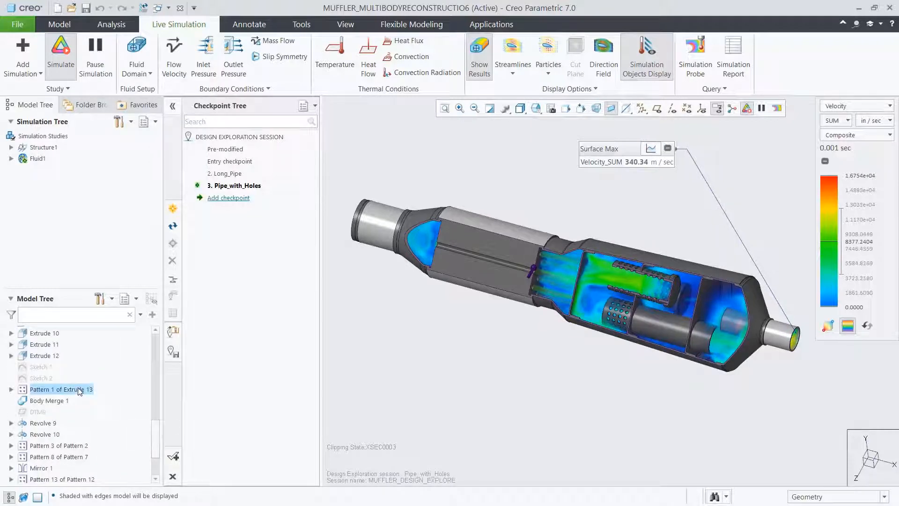
{"action": "left_click", "coordinate": [60, 401], "text": "ctrl"}
{"action": "left_click", "coordinate": [86, 343]}
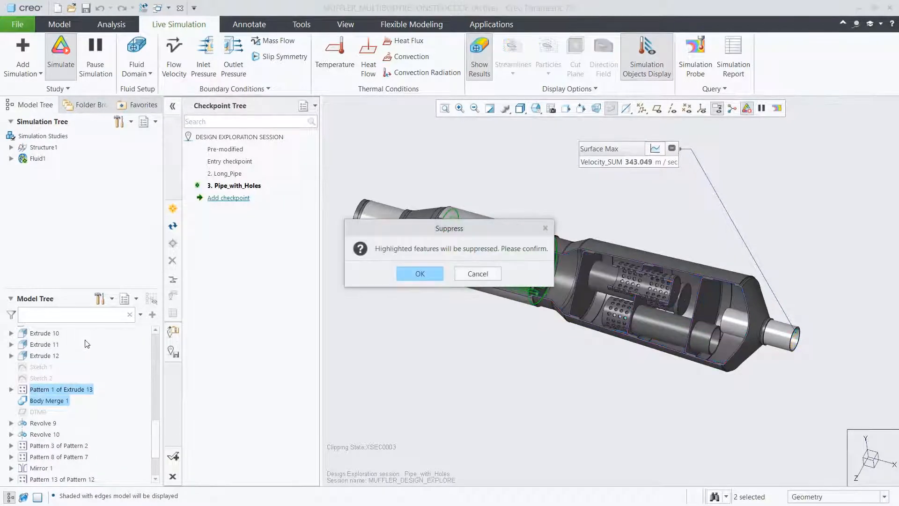
{"action": "left_click", "coordinate": [415, 274]}
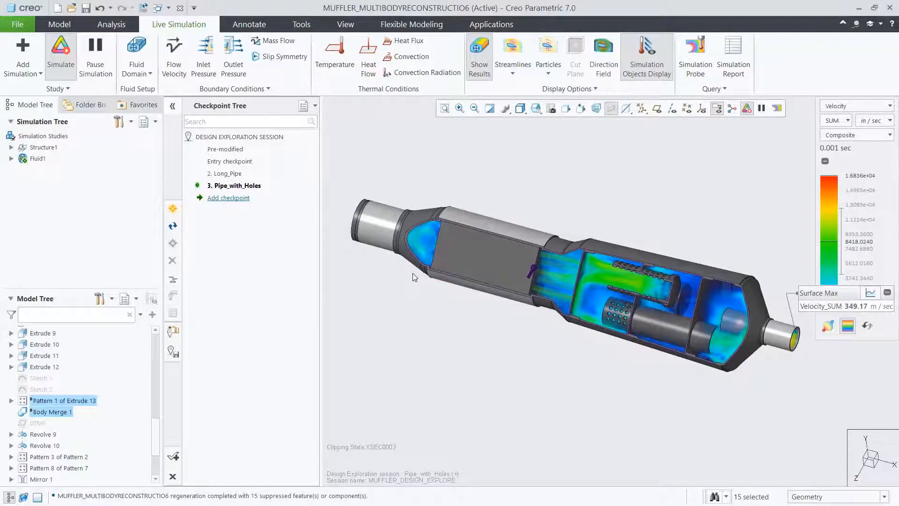
Remove Body 5 from the muffler model with a Remove Body feature.
{"action": "left_click_drag", "start_coordinate": [157, 431], "coordinate": [159, 338]}
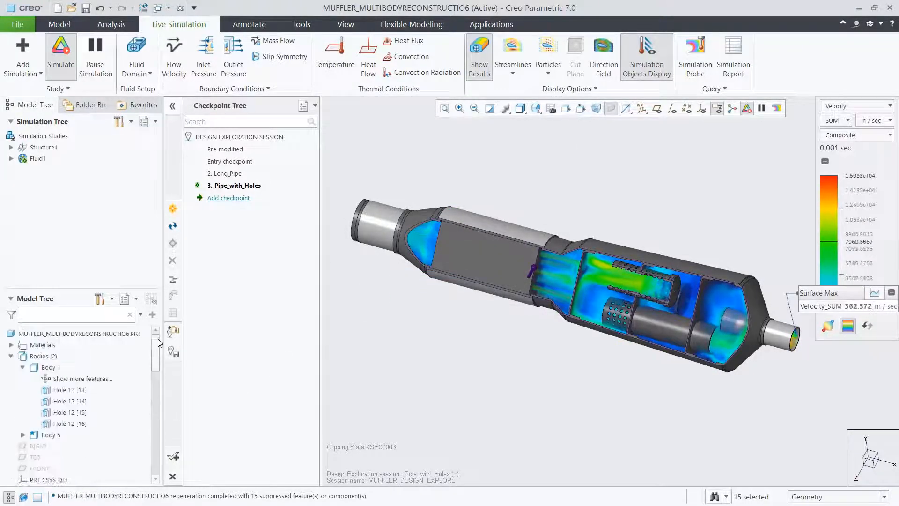
{"action": "left_click", "coordinate": [51, 432]}
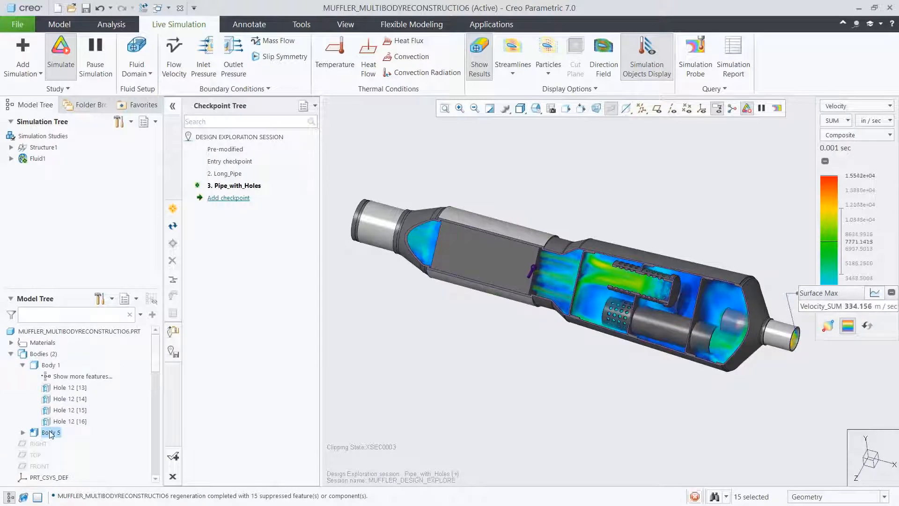
{"action": "left_click", "coordinate": [100, 385]}
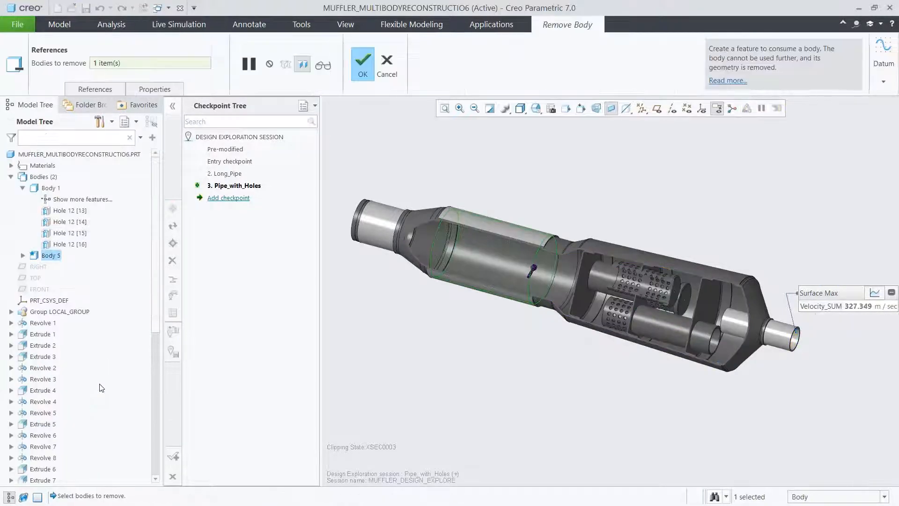
{"action": "left_click", "coordinate": [359, 68]}
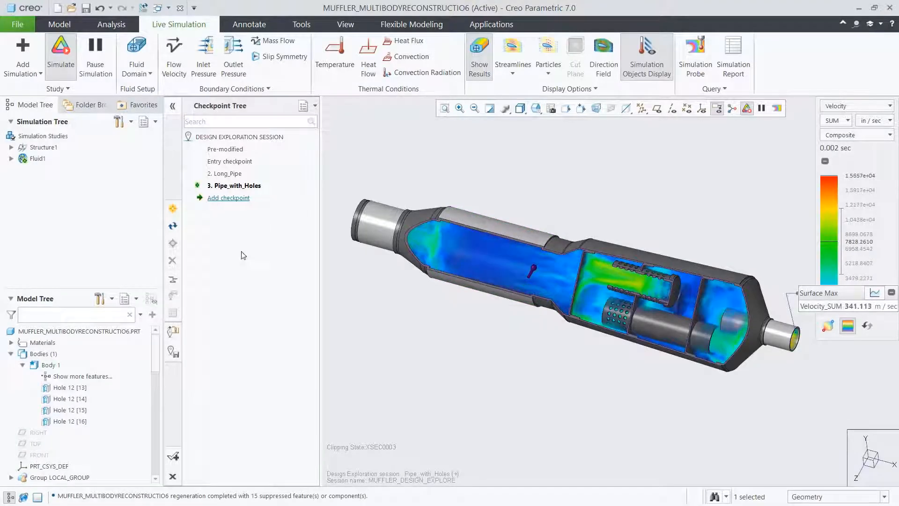
{"action": "scroll", "coordinate": [149, 469], "scroll_direction": "down", "scroll_amount": 10}
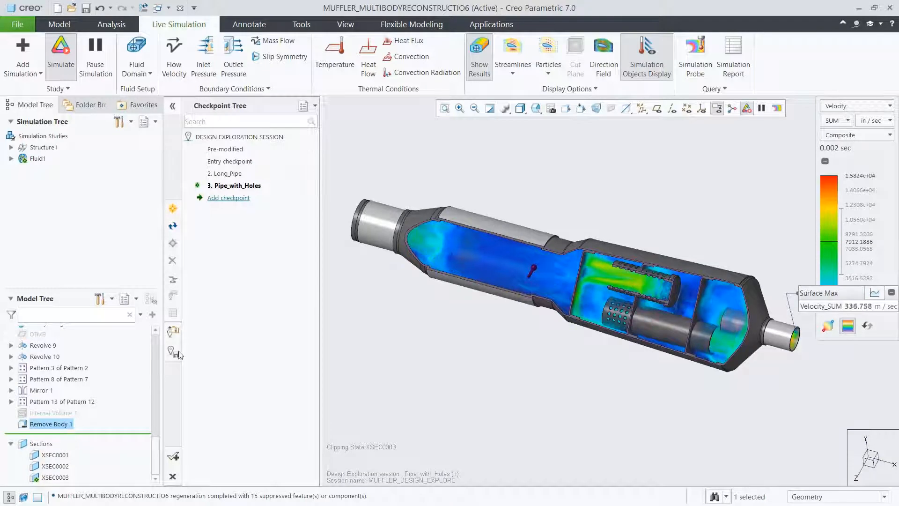
Hide the simulation results and start a Lattice feature with the lattice type set to 2.5D.
{"action": "left_click", "coordinate": [477, 73]}
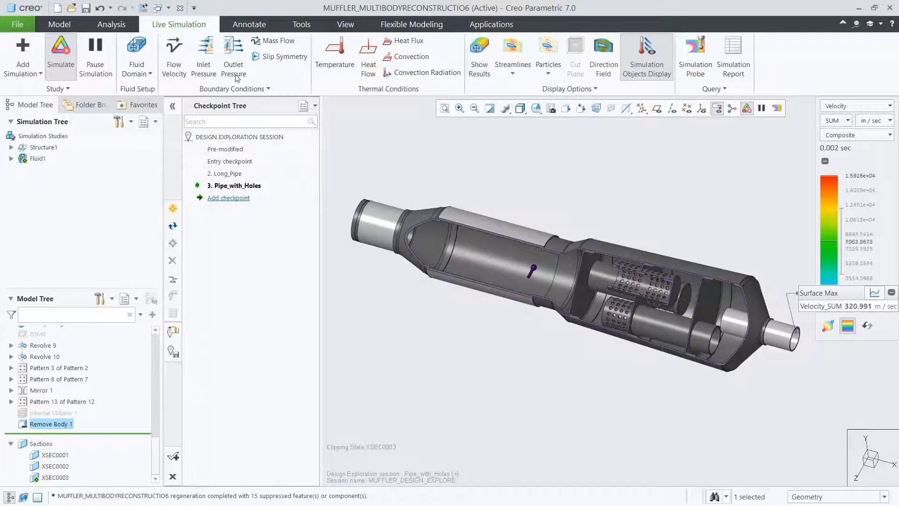
{"action": "left_click", "coordinate": [60, 23]}
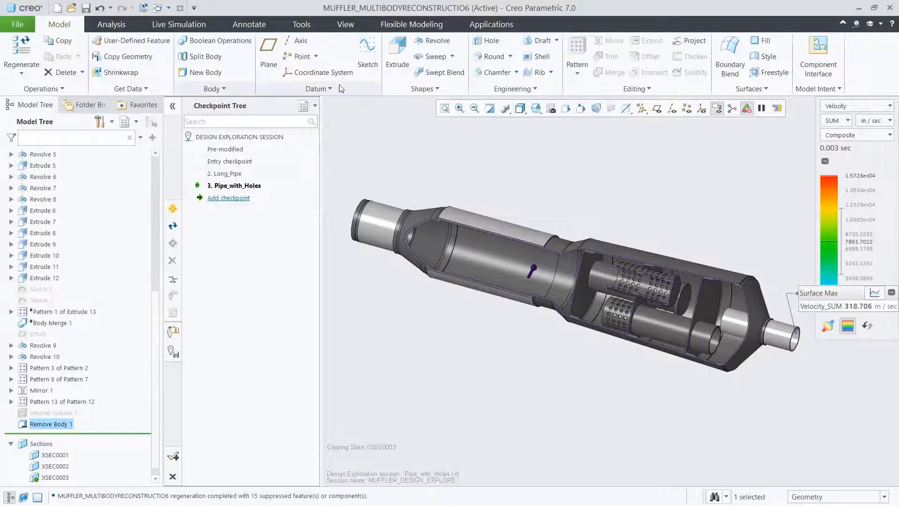
{"action": "left_click", "coordinate": [513, 89]}
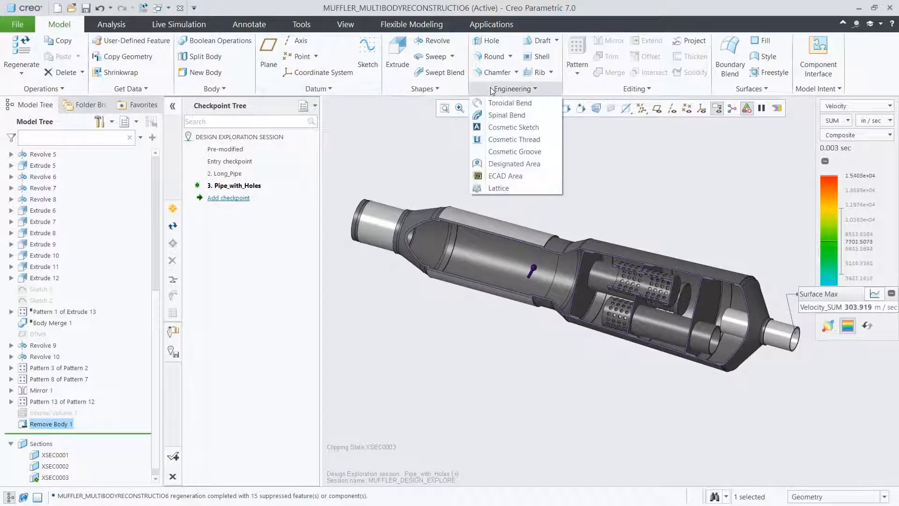
{"action": "left_click", "coordinate": [506, 186]}
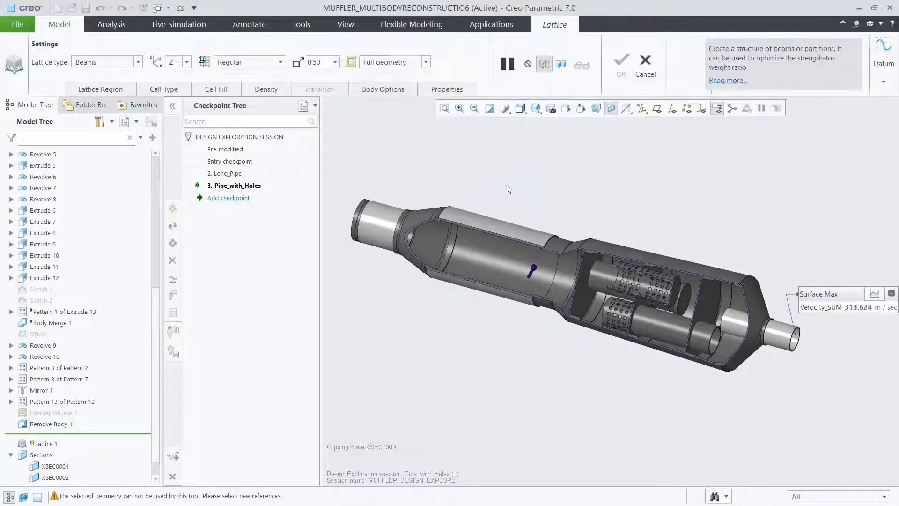
{"action": "left_click", "coordinate": [137, 65]}
{"action": "left_click", "coordinate": [130, 82]}
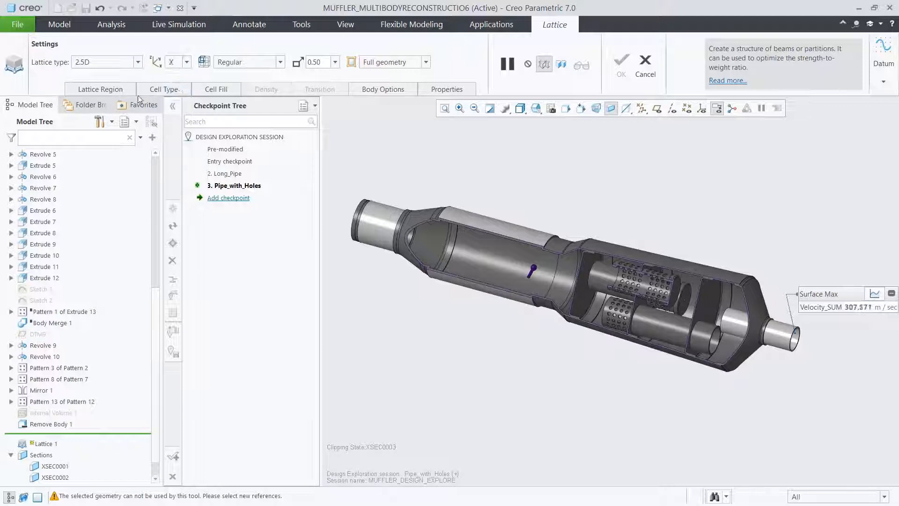
Define the lattice volume region by the inner cylindrical surface of the muffler's front chamber and inspect its end boundaries.
{"action": "left_click", "coordinate": [116, 93]}
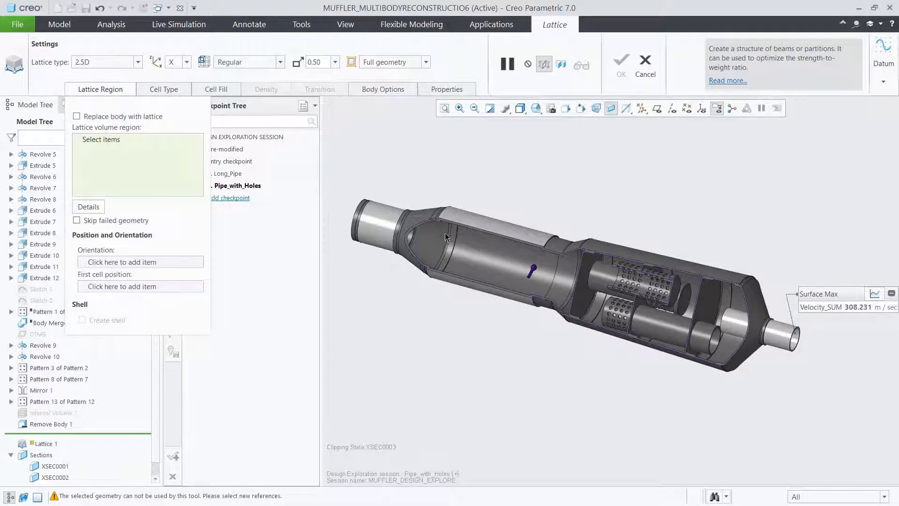
{"action": "scroll", "coordinate": [477, 248], "scroll_direction": "up", "scroll_amount": 5}
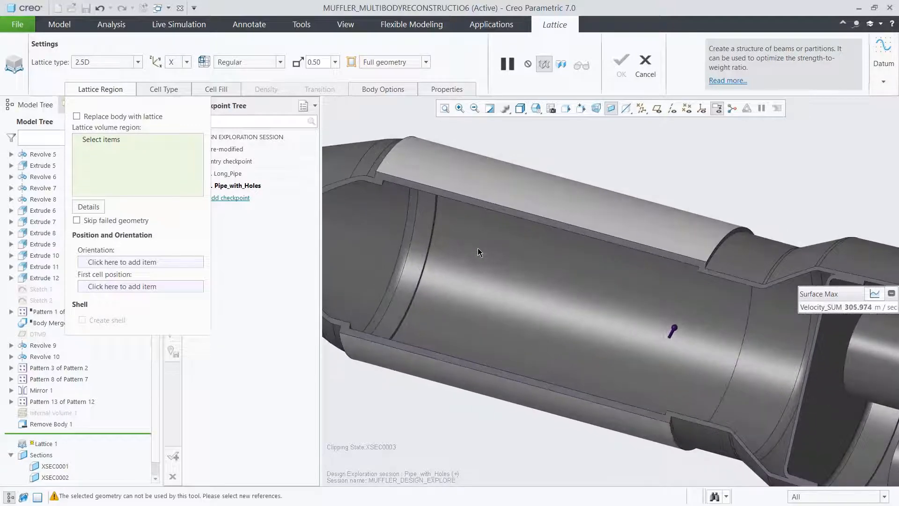
{"action": "left_click", "coordinate": [478, 248]}
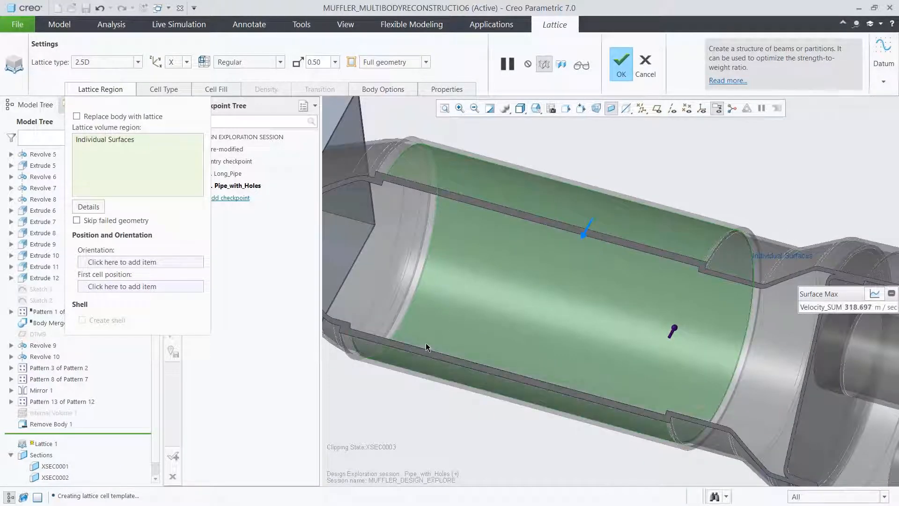
{"action": "scroll", "coordinate": [346, 252], "scroll_direction": "up", "scroll_amount": 5}
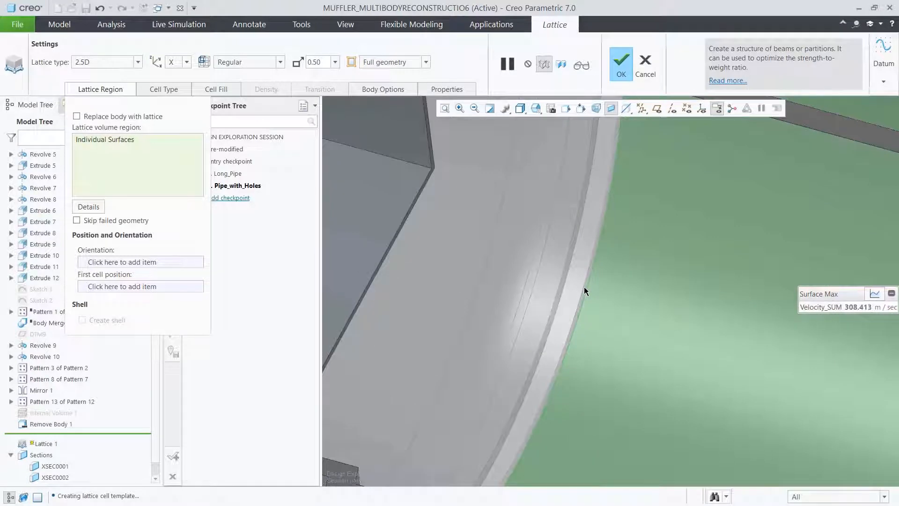
{"action": "scroll", "coordinate": [583, 287], "scroll_direction": "down", "scroll_amount": 5}
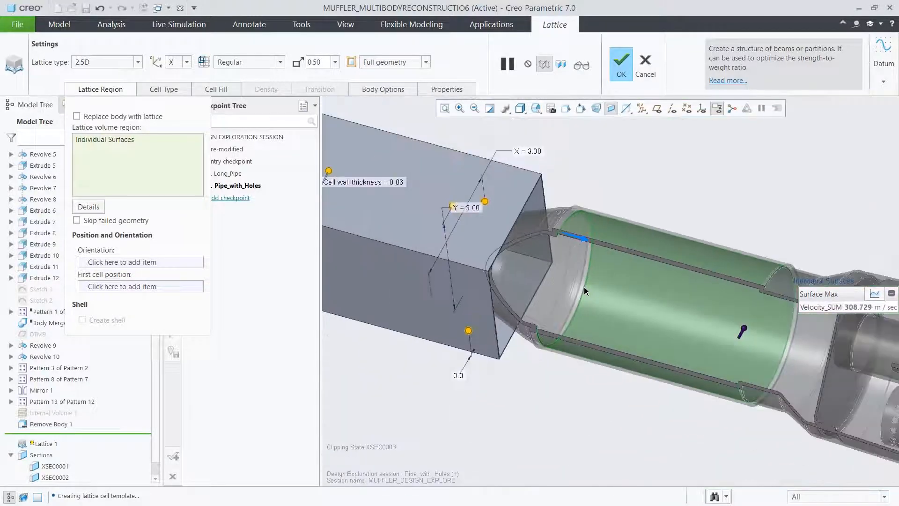
{"action": "middle_click_drag", "start_coordinate": [696, 324], "coordinate": [751, 345]}
{"action": "scroll", "coordinate": [793, 343], "scroll_direction": "up", "scroll_amount": 6}
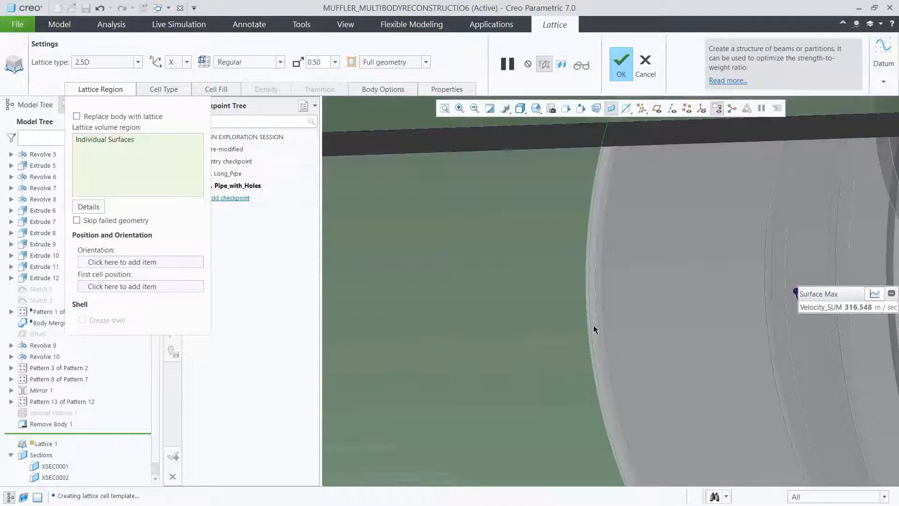
{"action": "left_click", "coordinate": [537, 112]}
{"action": "left_click_drag", "start_coordinate": [654, 136], "coordinate": [655, 162]}
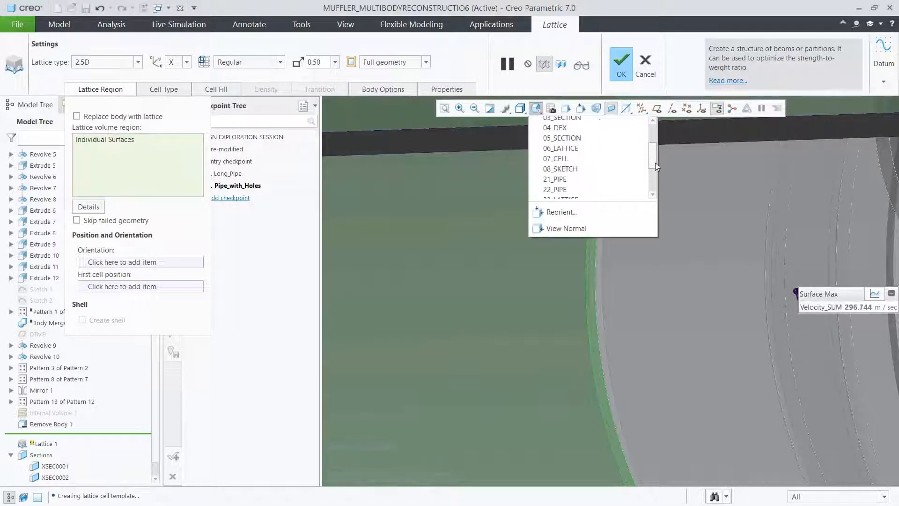
{"action": "left_click", "coordinate": [598, 157]}
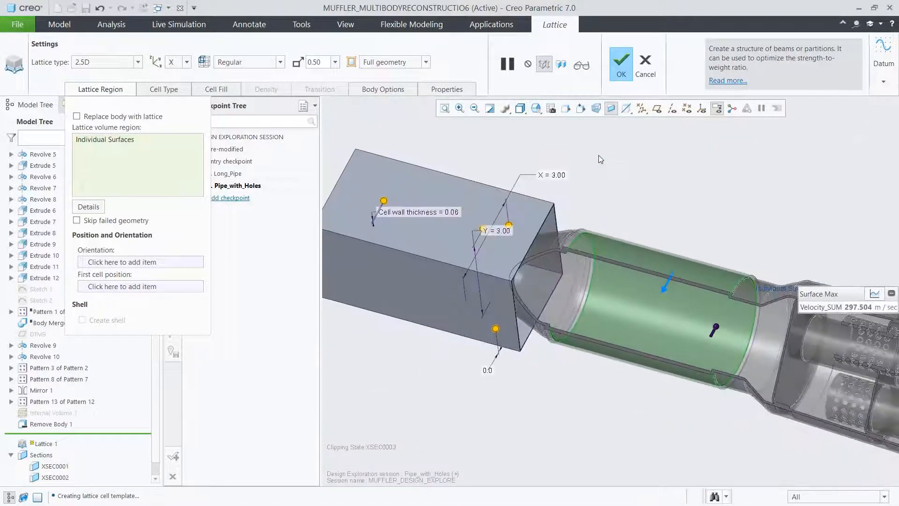
Display datum points and coordinate systems, then orient the lattice by PRT_CSYS_DEF and position its first cell at datum point PNT9.
{"action": "left_click", "coordinate": [686, 108]}
{"action": "left_click", "coordinate": [702, 108]}
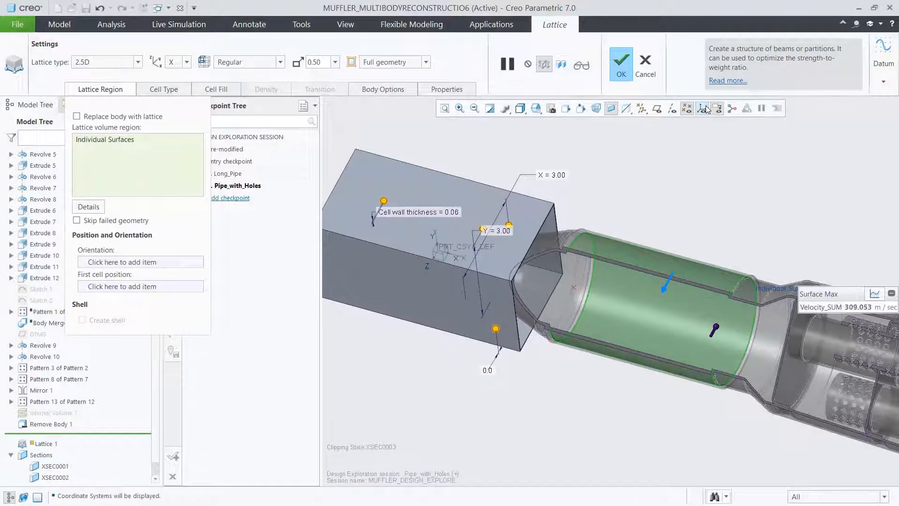
{"action": "left_click", "coordinate": [170, 262]}
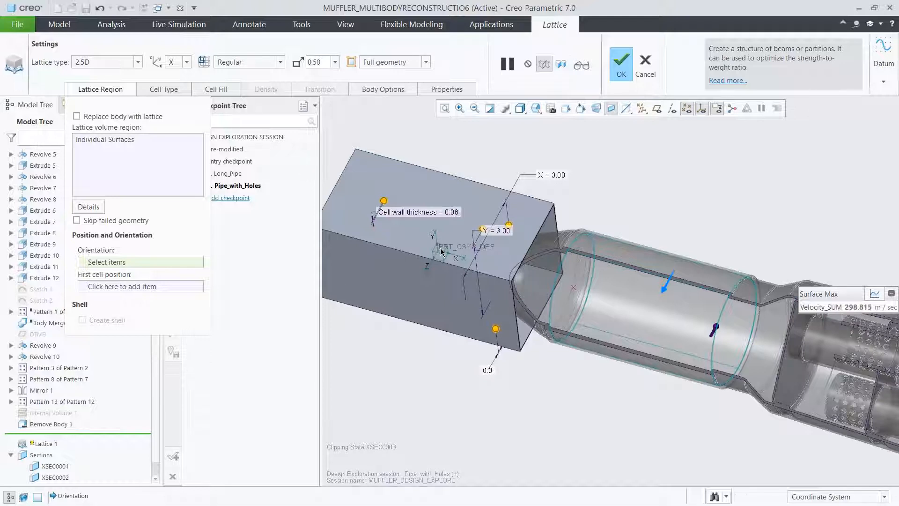
{"action": "left_click", "coordinate": [441, 252]}
{"action": "left_click", "coordinate": [192, 287]}
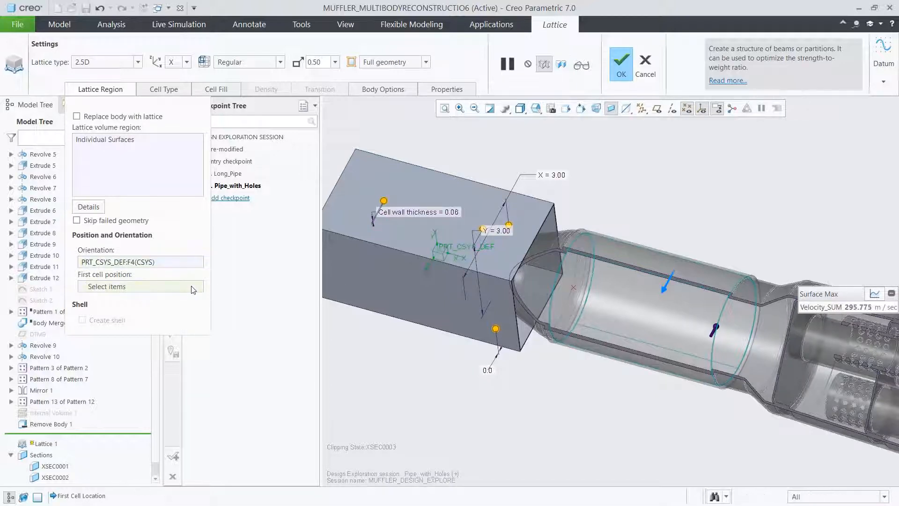
{"action": "left_click", "coordinate": [574, 287]}
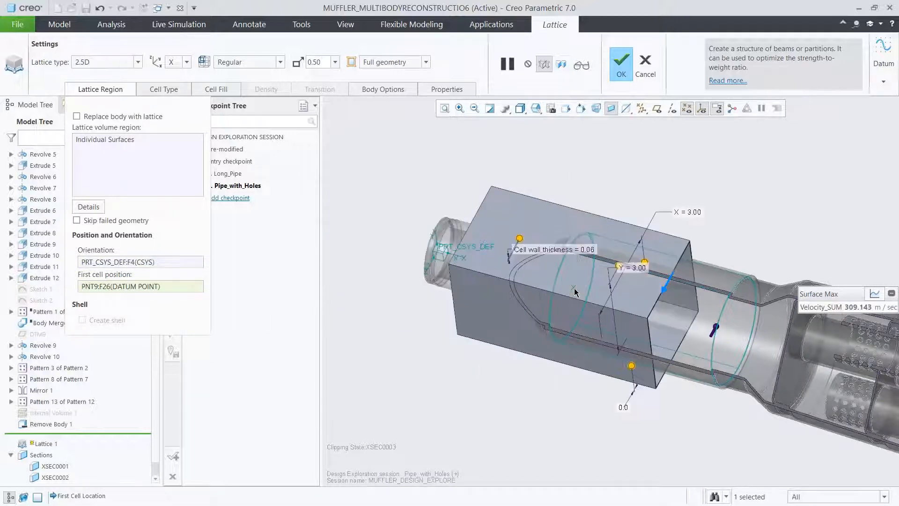
Give the lattice a hexagonal cell shape and set the cell size to 0.35 in both X and Y.
{"action": "left_click", "coordinate": [174, 89]}
{"action": "left_click", "coordinate": [207, 137]}
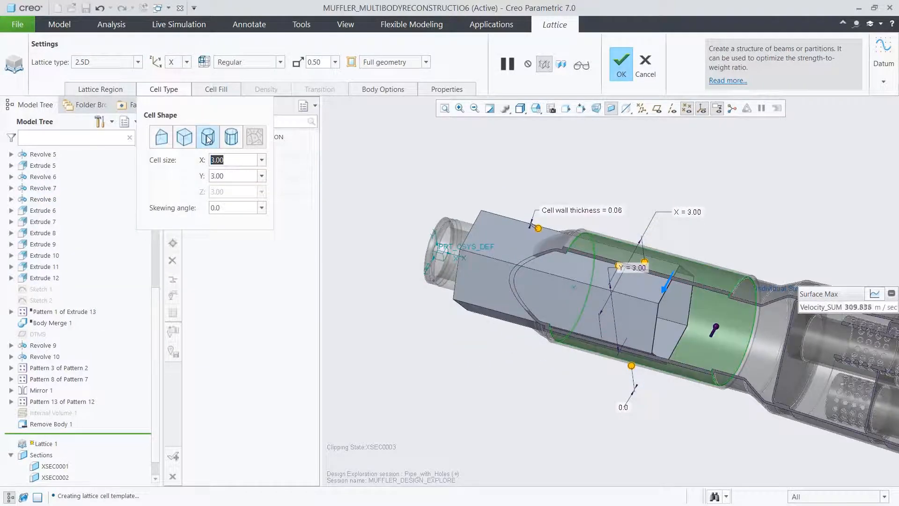
{"action": "type", "text": ".35"}
{"action": "key", "text": "Return"}
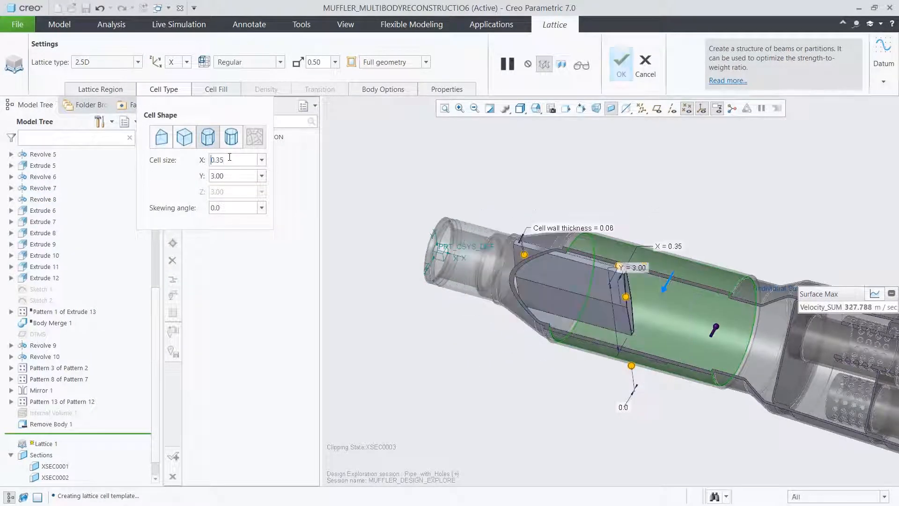
{"action": "type", "text": ".35"}
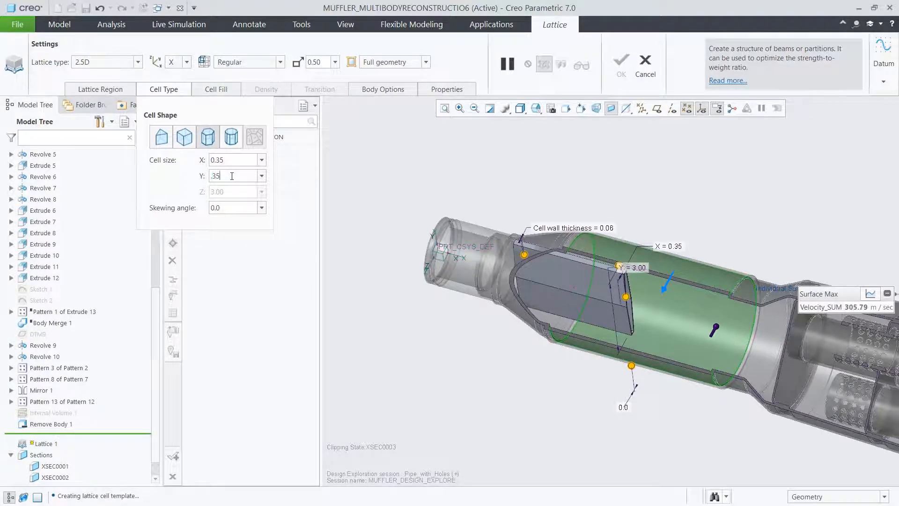
{"action": "key", "text": "Return"}
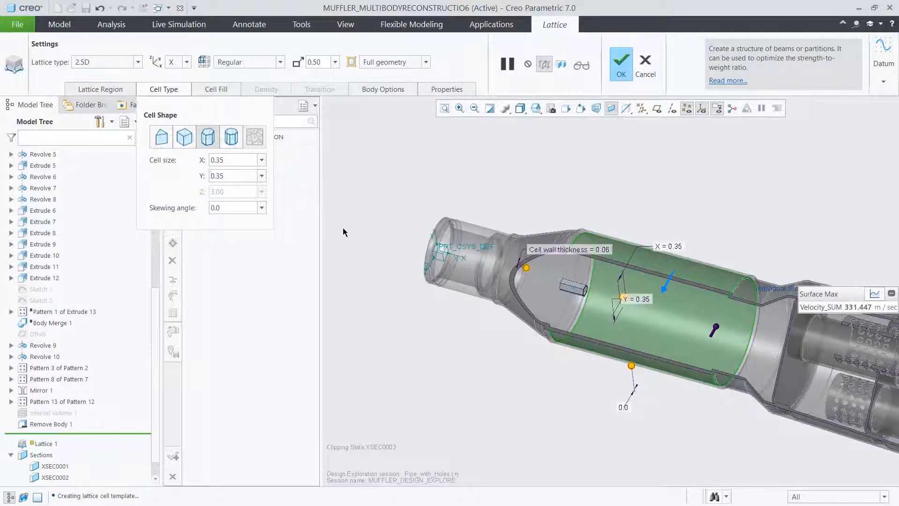
{"action": "scroll", "coordinate": [721, 316], "scroll_direction": "up", "scroll_amount": 5}
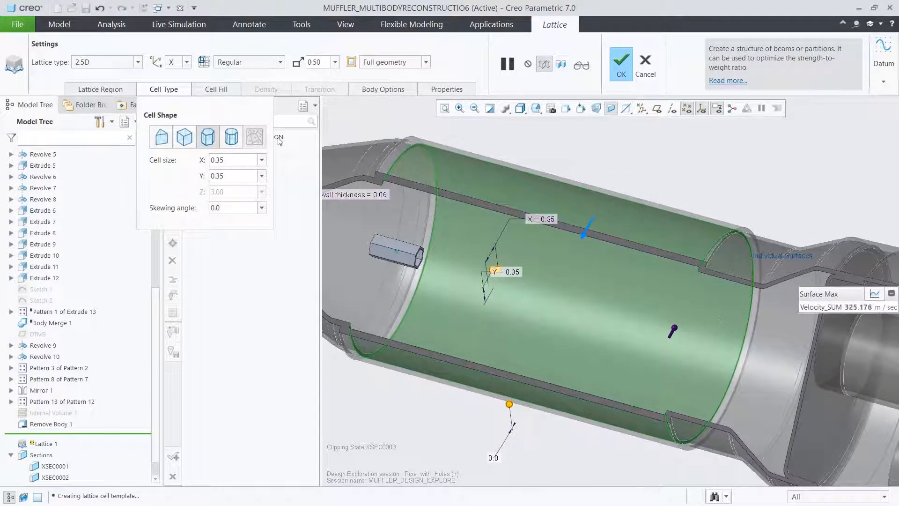
Set the lattice cell wall thickness to 0.09 and complete the Lattice feature.
{"action": "left_click", "coordinate": [232, 94]}
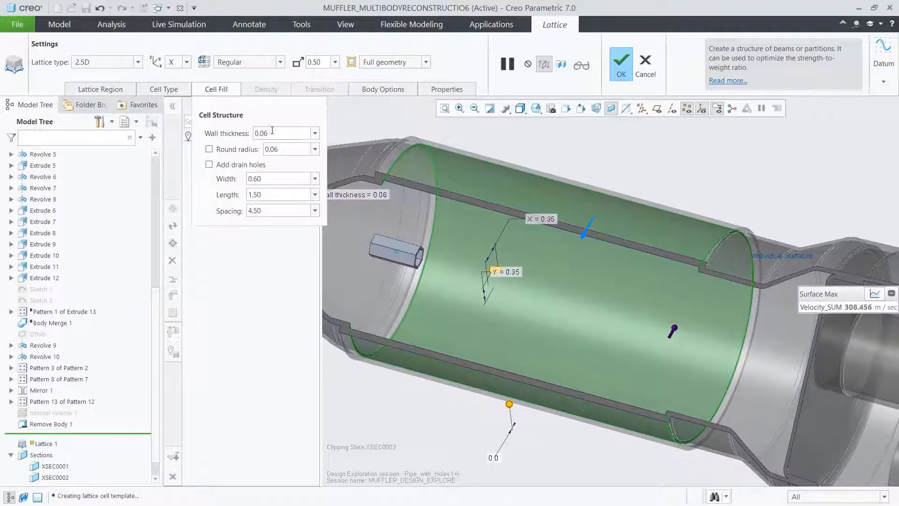
{"action": "double_click", "coordinate": [274, 133]}
{"action": "key", "text": "BackSpace"}
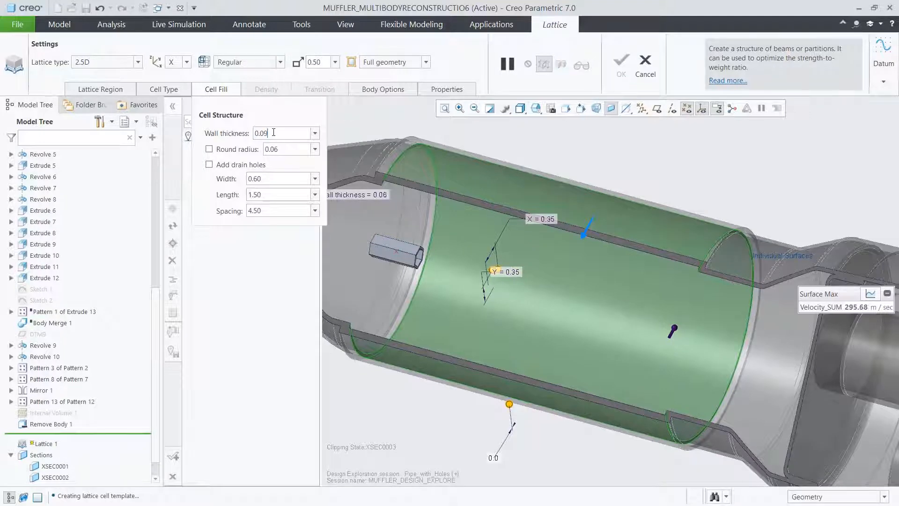
{"action": "type", "text": "9"}
{"action": "key", "text": "Return"}
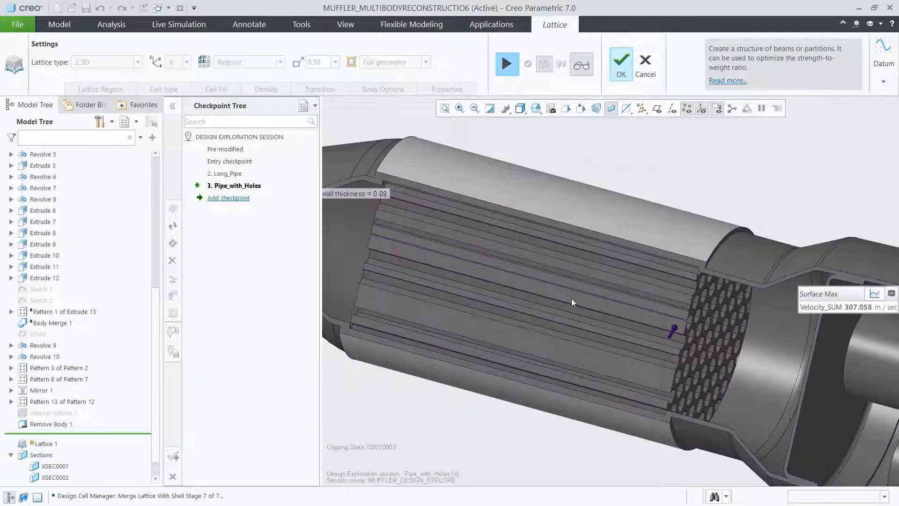
{"action": "left_click", "coordinate": [624, 69]}
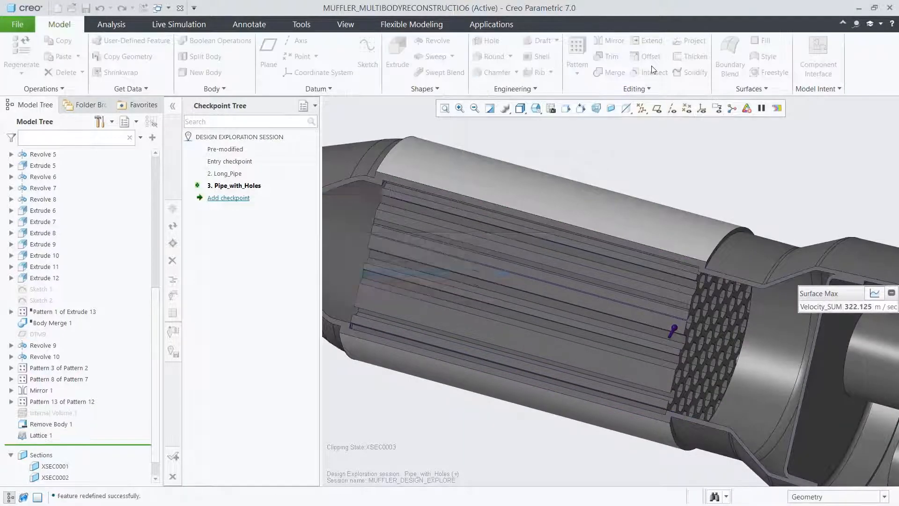
{"action": "left_click", "coordinate": [651, 161]}
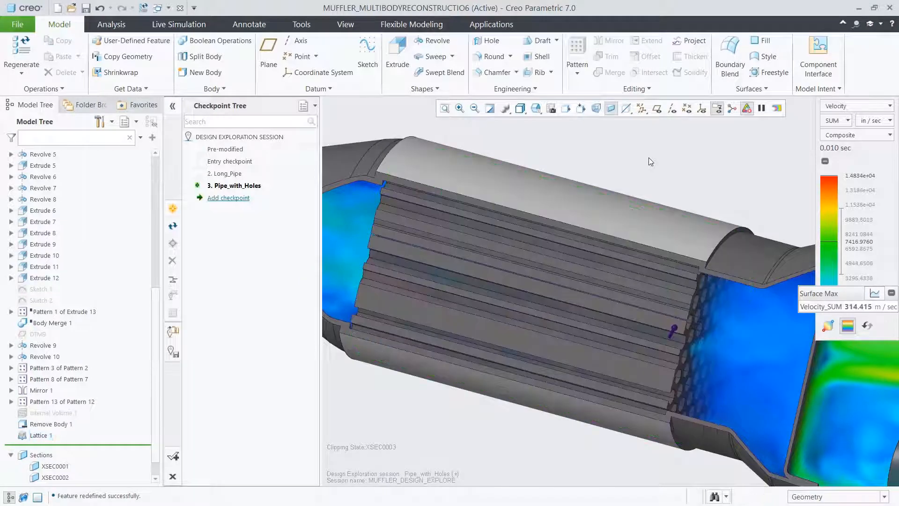
Reorder the Internal Volume feature so it comes directly after Lattice 1 in the model history.
{"action": "key", "text": "ctrl+d"}
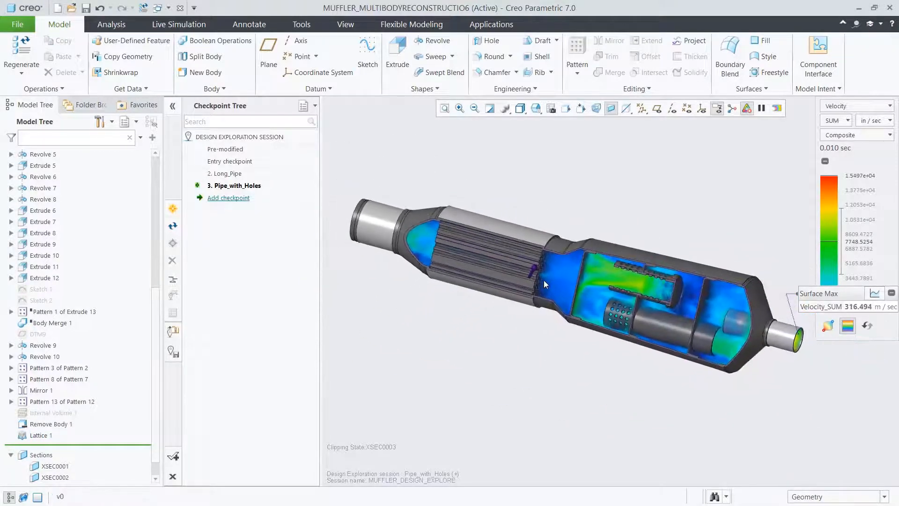
{"action": "left_click", "coordinate": [51, 412]}
{"action": "left_click_drag", "start_coordinate": [58, 433], "coordinate": [58, 434]}
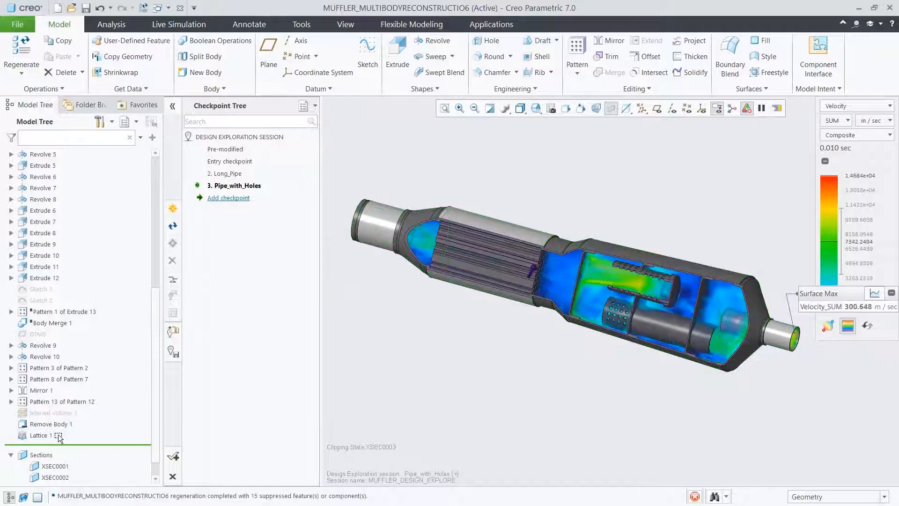
Display the muffler in wireframe and show the live fluid simulation results as pressure.
{"action": "left_click", "coordinate": [183, 24]}
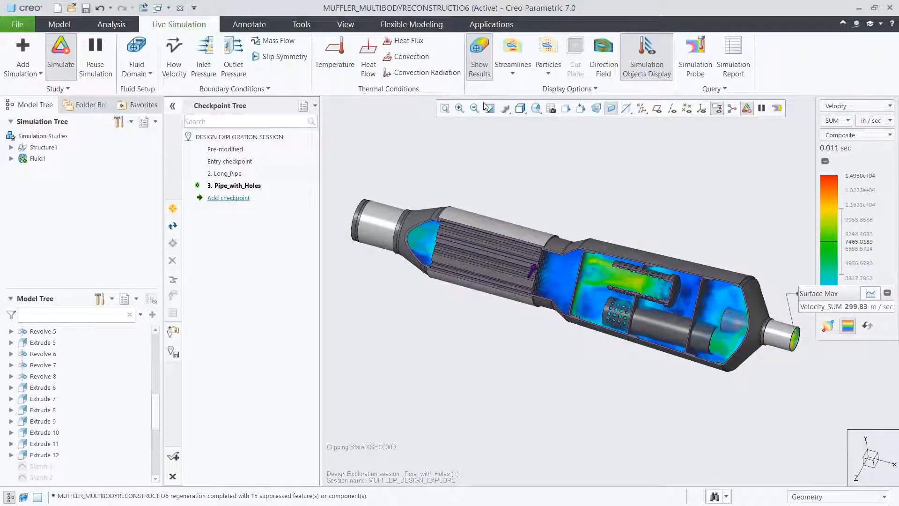
{"action": "left_click", "coordinate": [520, 108]}
{"action": "left_click", "coordinate": [535, 183]}
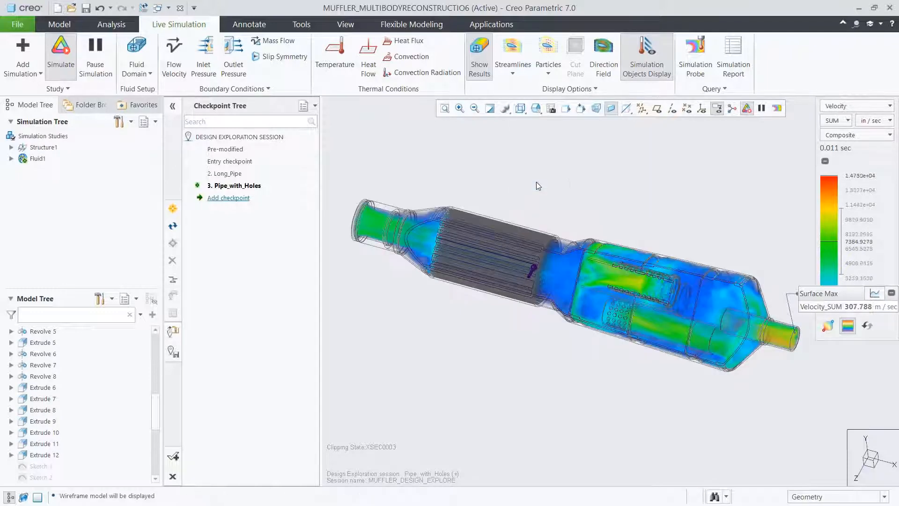
{"action": "left_click", "coordinate": [833, 107]}
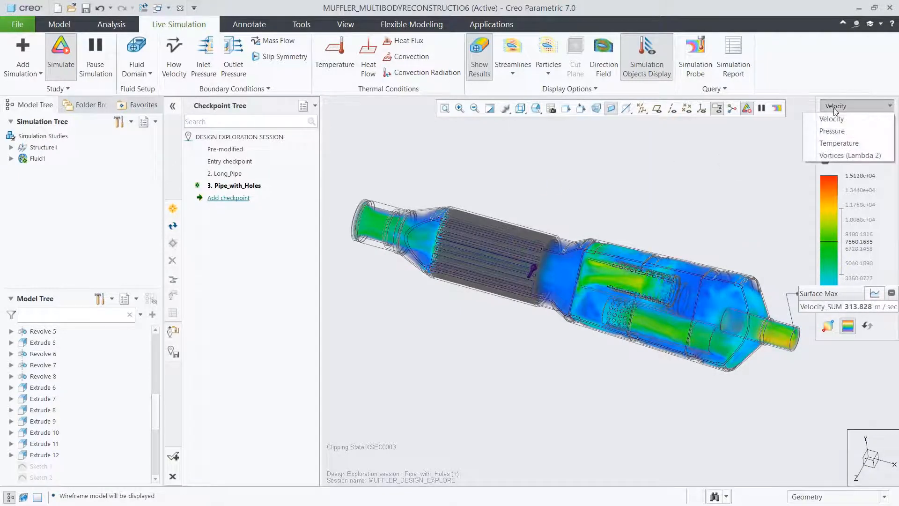
{"action": "left_click", "coordinate": [833, 133]}
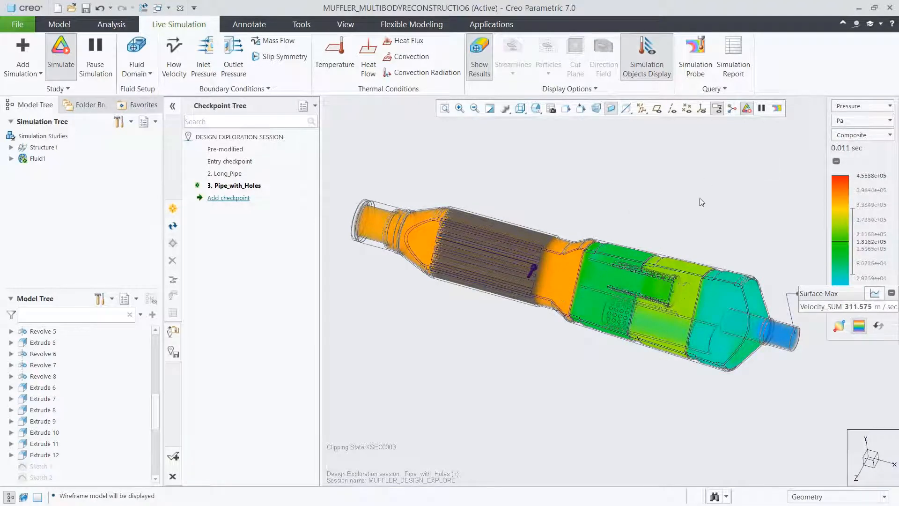
Switch the simulation results back to velocity and change the display mode from Composite to Max Value.
{"action": "left_click", "coordinate": [847, 107]}
{"action": "left_click", "coordinate": [832, 119]}
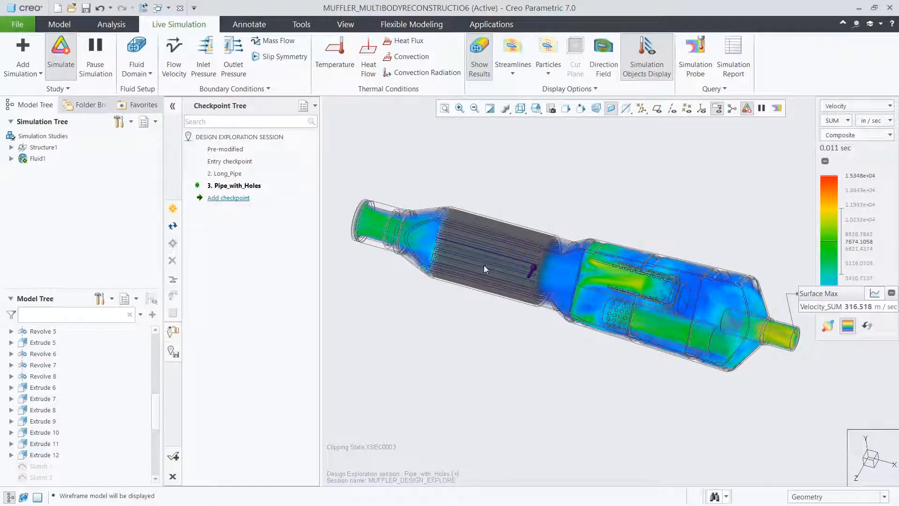
{"action": "left_click", "coordinate": [836, 136]}
{"action": "left_click", "coordinate": [832, 197]}
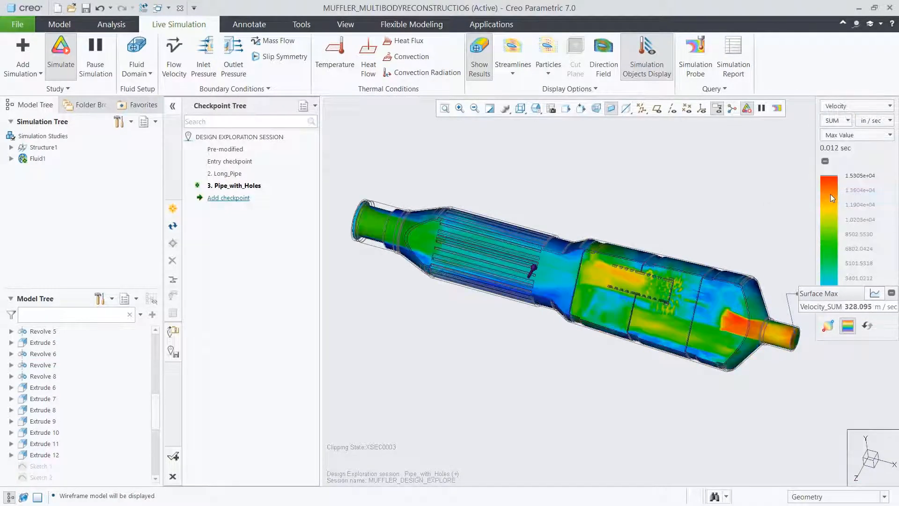
Move the Surface Max probe readout above the muffler and examine its velocity graph, returning to the numeric readout.
{"action": "left_click_drag", "start_coordinate": [828, 295], "coordinate": [628, 144]}
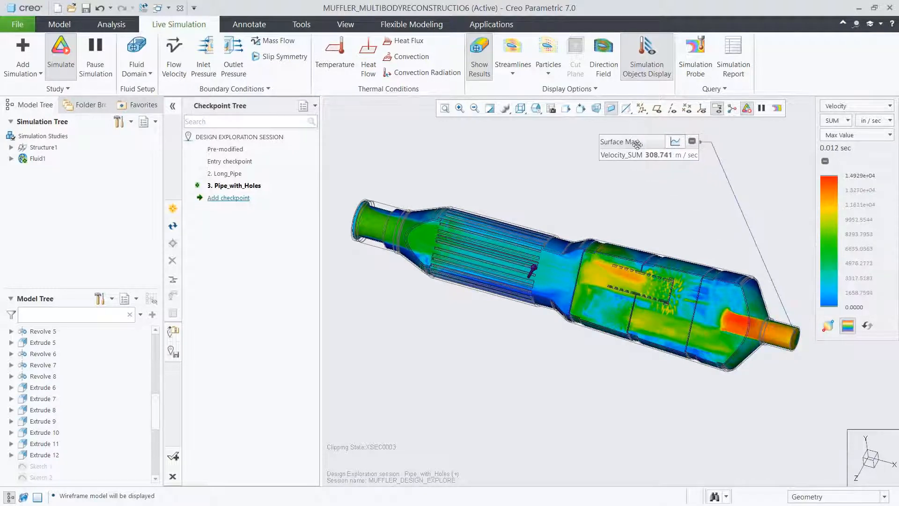
{"action": "left_click", "coordinate": [671, 141]}
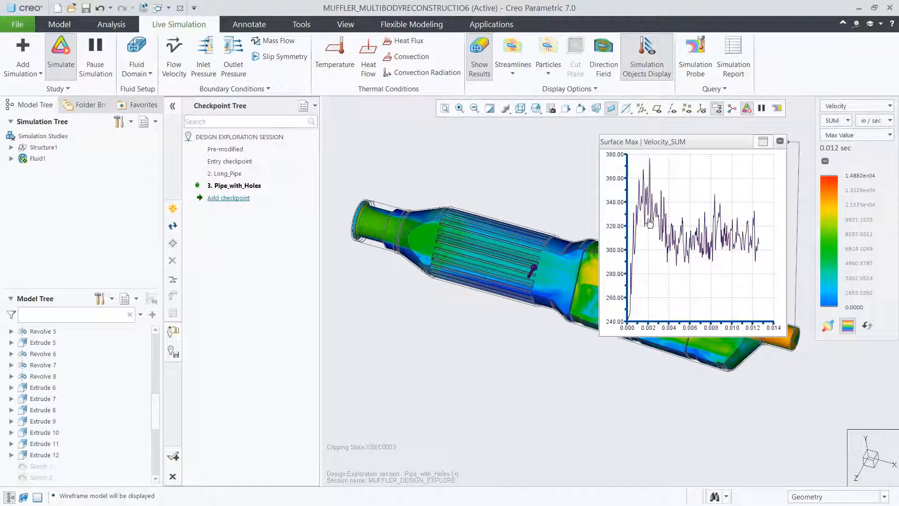
{"action": "left_click", "coordinate": [761, 143]}
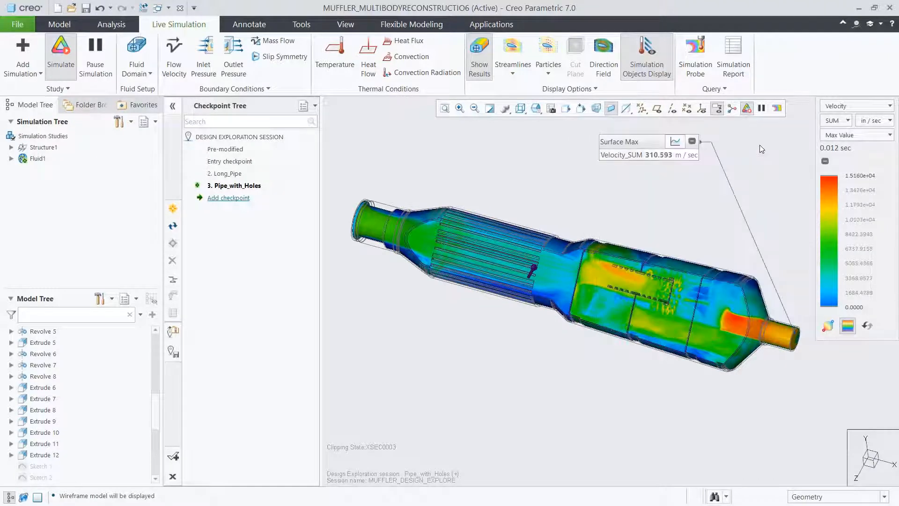
Add a checkpoint named Lattice, and accept the design exploration session with saving to C:\Demos\CSL_Demo\ enabled.
{"action": "left_click", "coordinate": [240, 198]}
{"action": "type", "text": "Lattice"}
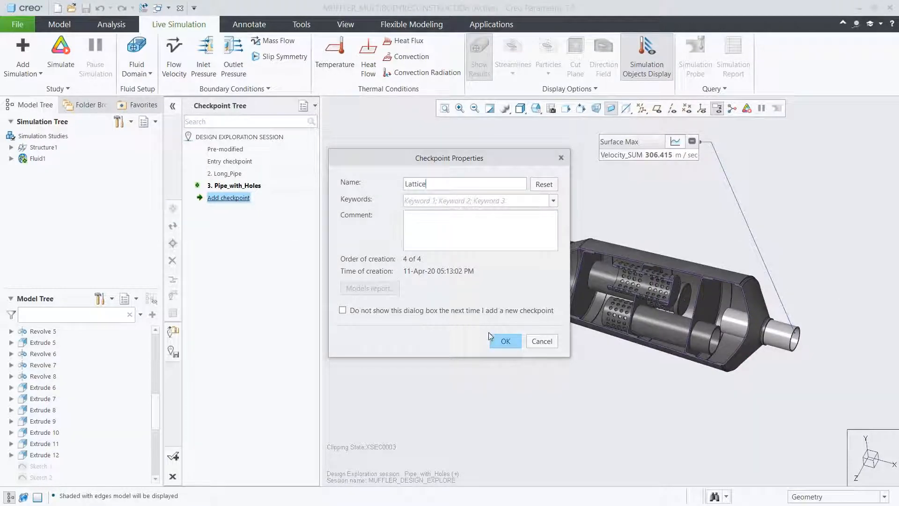
{"action": "left_click", "coordinate": [502, 341]}
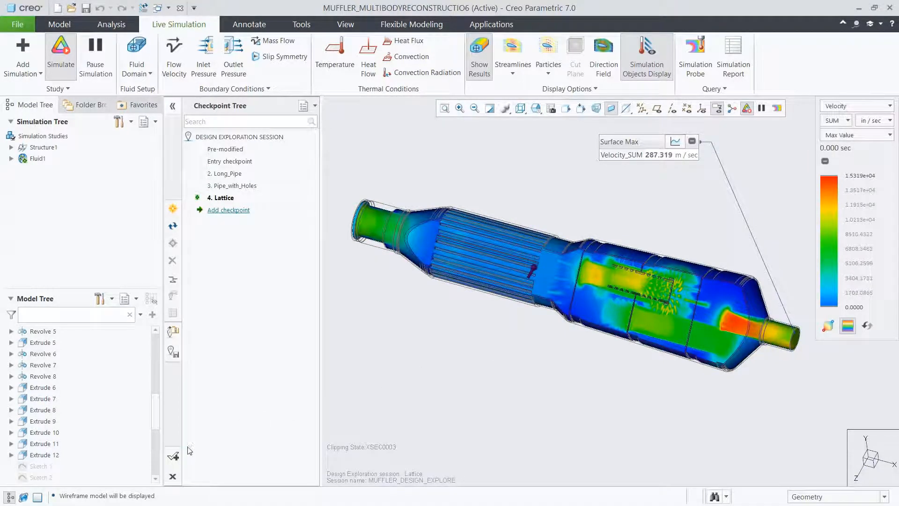
{"action": "left_click", "coordinate": [173, 456]}
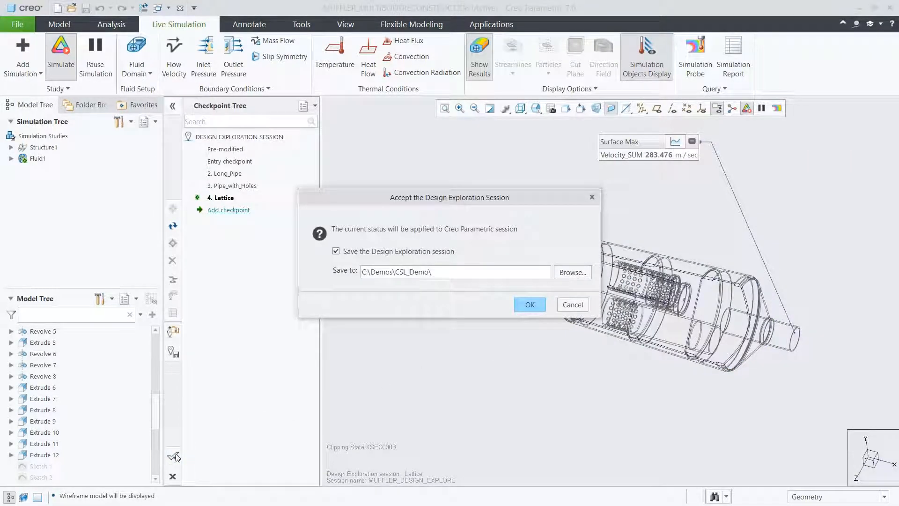
{"action": "left_click", "coordinate": [530, 304]}
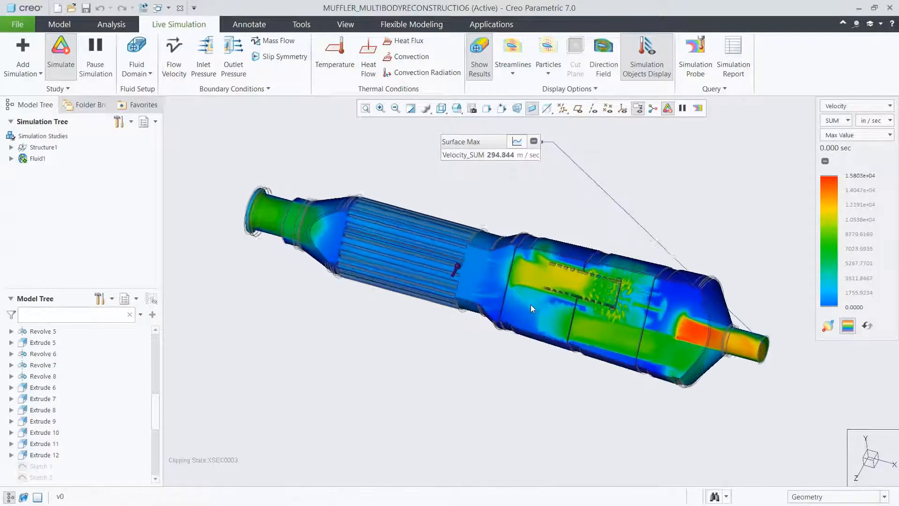
Display the muffler shaded with edges and orient it to the saved view 08_SKETCH at the outlet pipe.
{"action": "left_click", "coordinate": [442, 111]}
{"action": "left_click", "coordinate": [450, 130]}
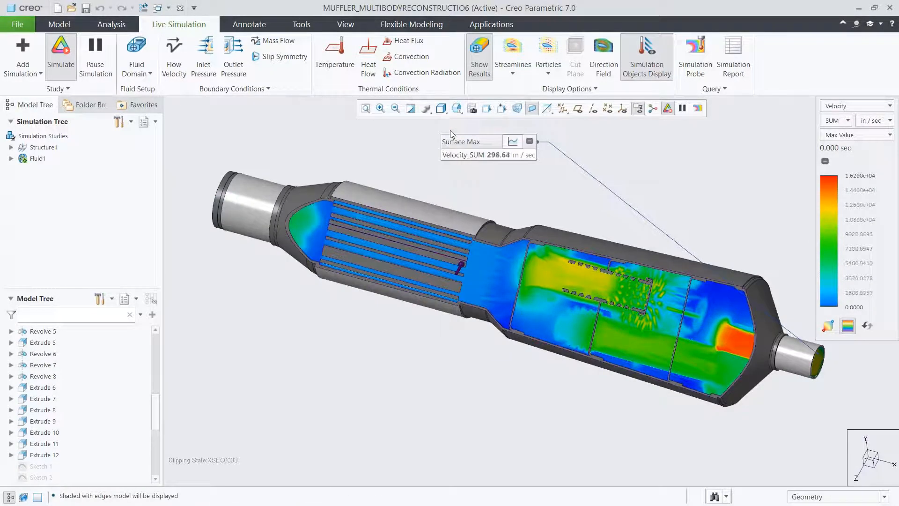
{"action": "left_click", "coordinate": [456, 108]}
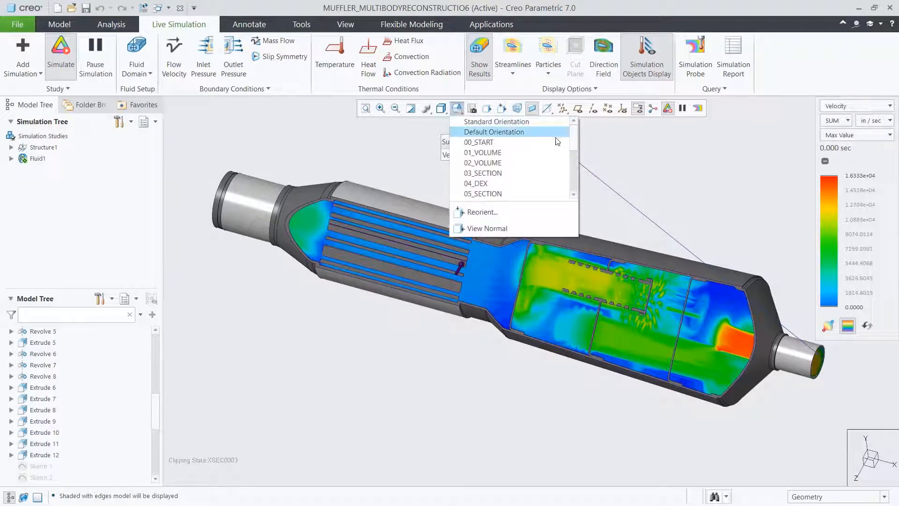
{"action": "scroll", "coordinate": [572, 146], "scroll_direction": "down", "scroll_amount": 3}
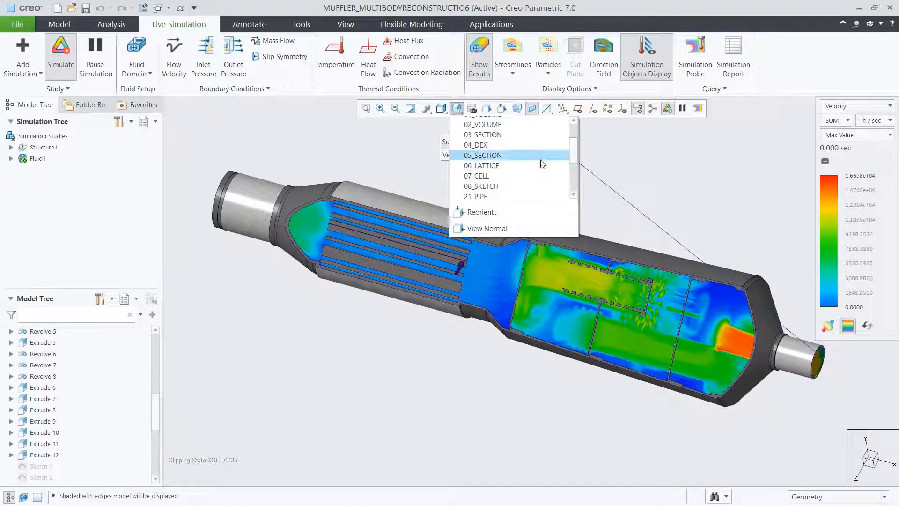
{"action": "left_click", "coordinate": [492, 185]}
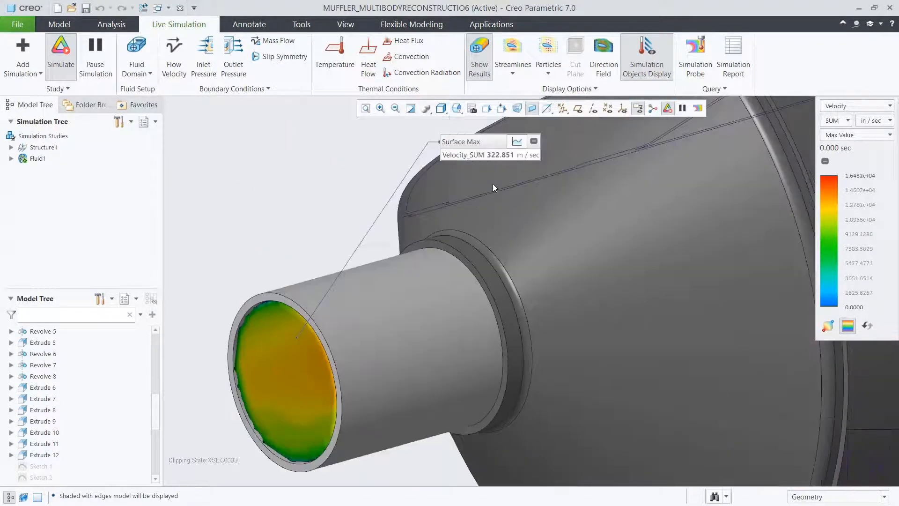
Edit Revolve 5 dynamically to widen the outlet pipe, bringing its opening dimension to about 0.64.
{"action": "left_click", "coordinate": [43, 331]}
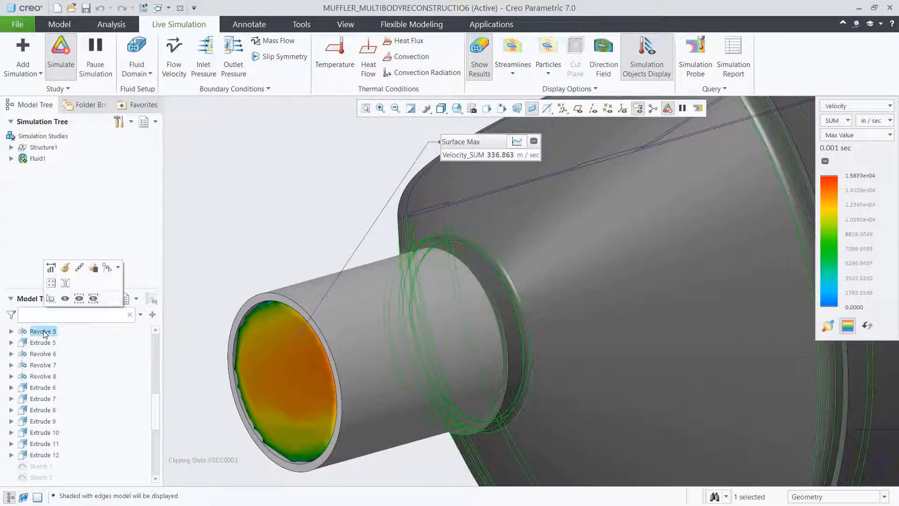
{"action": "left_click", "coordinate": [51, 268]}
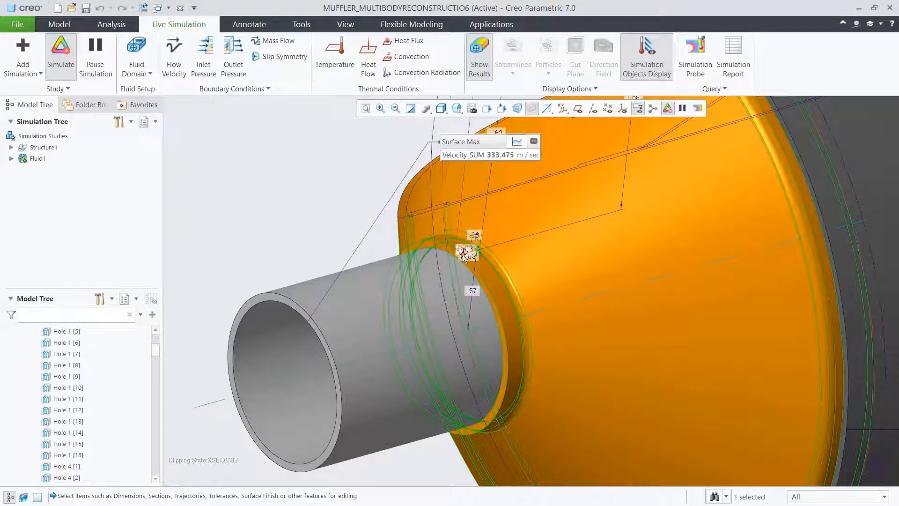
{"action": "left_click_drag", "start_coordinate": [473, 251], "coordinate": [473, 243]}
{"action": "left_click", "coordinate": [473, 241]}
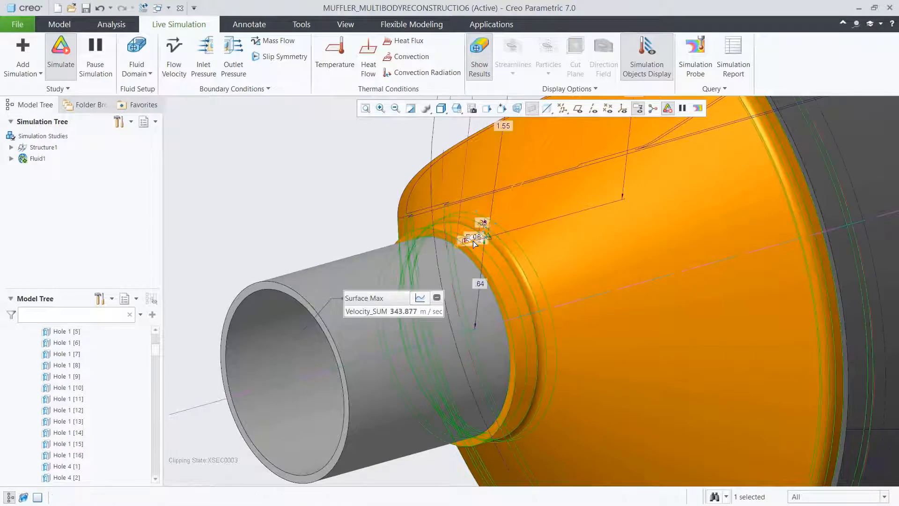
{"action": "left_click", "coordinate": [266, 222]}
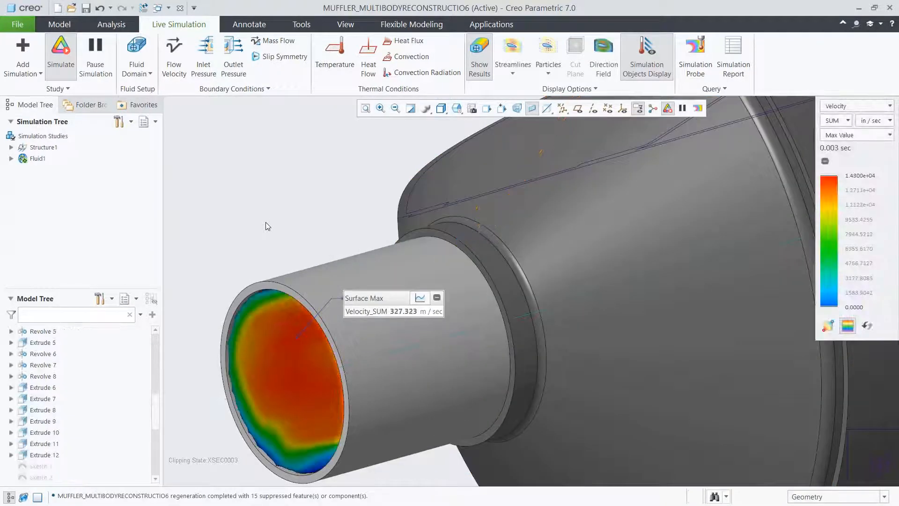
Show the whole muffler in the default orientation as wireframe and place the Surface Max probe readout above it.
{"action": "left_click", "coordinate": [457, 109]}
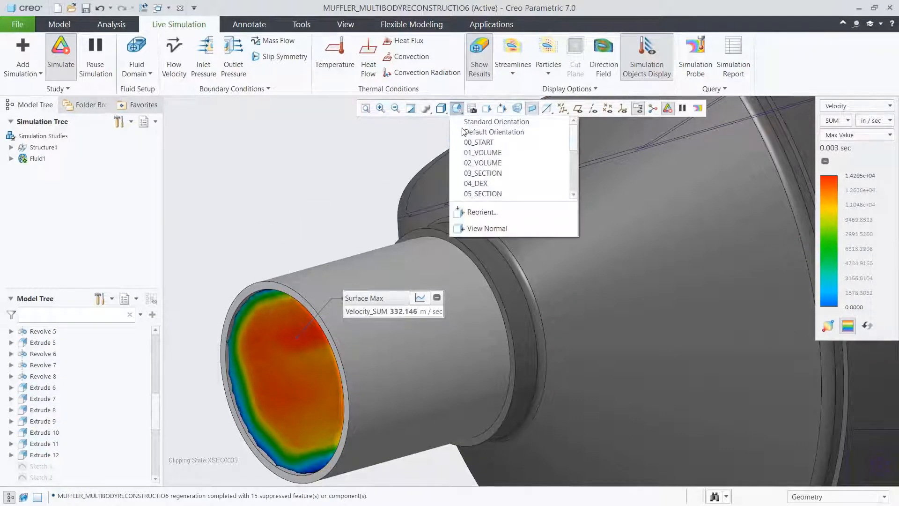
{"action": "left_click", "coordinate": [462, 135]}
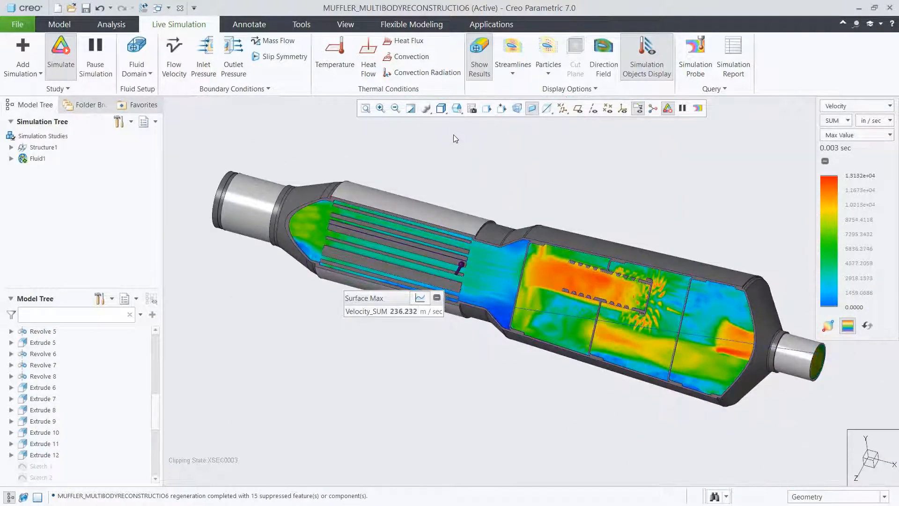
{"action": "left_click", "coordinate": [440, 108]}
{"action": "left_click", "coordinate": [460, 183]}
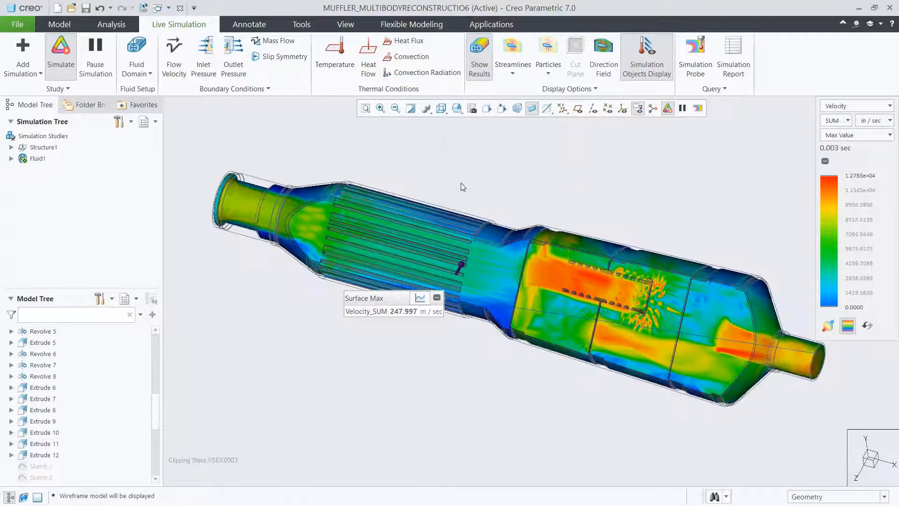
{"action": "left_click_drag", "start_coordinate": [391, 297], "coordinate": [544, 149]}
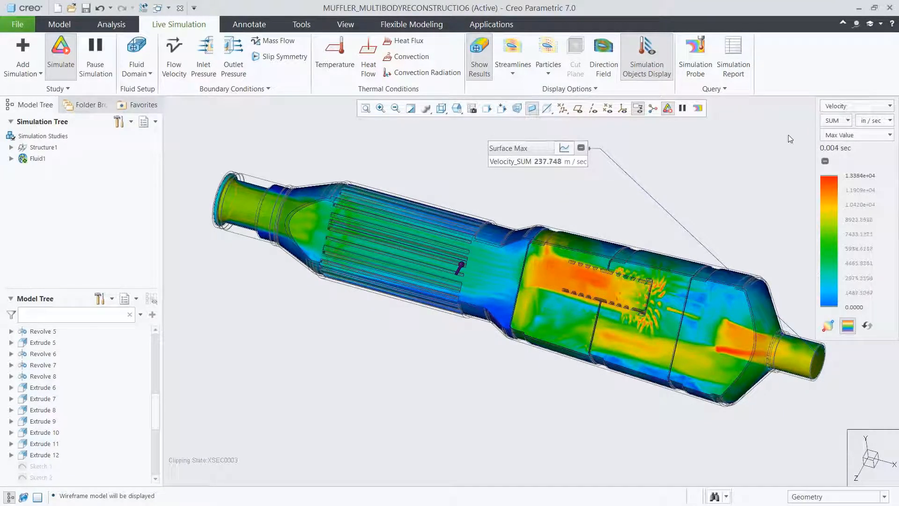
Change the results display mode to Composite and view the pressure distribution for the widened outlet.
{"action": "left_click", "coordinate": [824, 135]}
{"action": "left_click", "coordinate": [853, 160]}
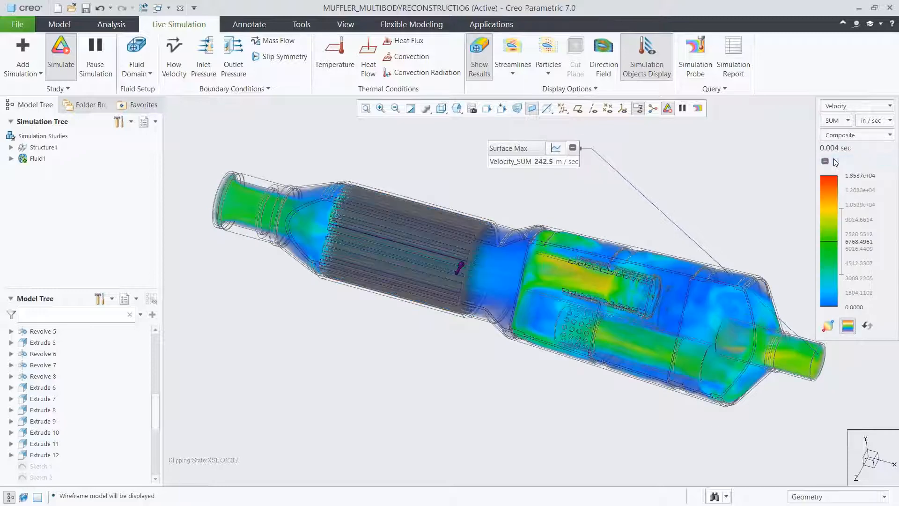
{"action": "left_click", "coordinate": [856, 106]}
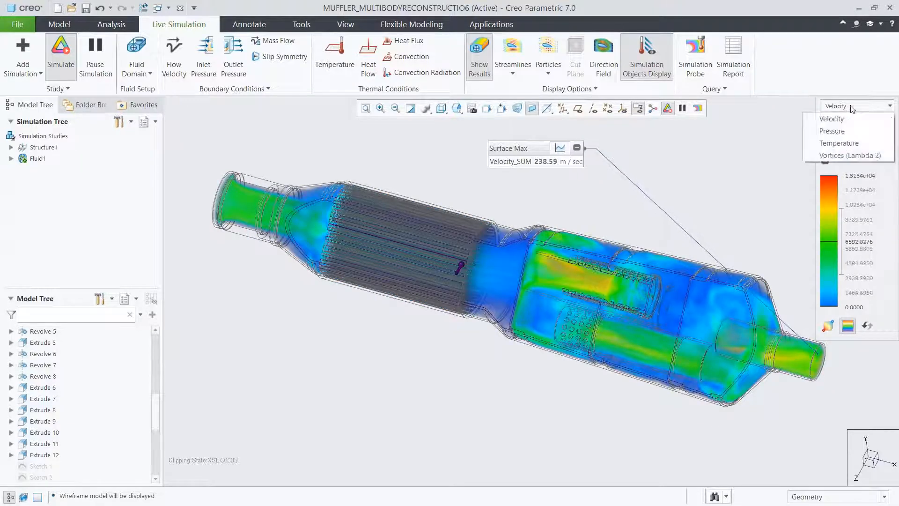
{"action": "left_click", "coordinate": [841, 132]}
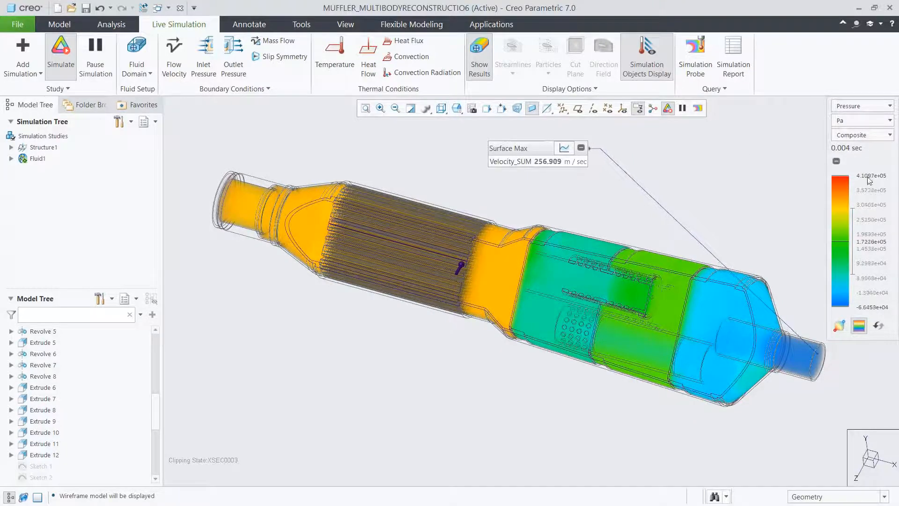
Return the results to velocity in Max Value mode and examine the Surface Max graph for the widened outlet.
{"action": "left_click", "coordinate": [871, 110]}
{"action": "left_click", "coordinate": [866, 117]}
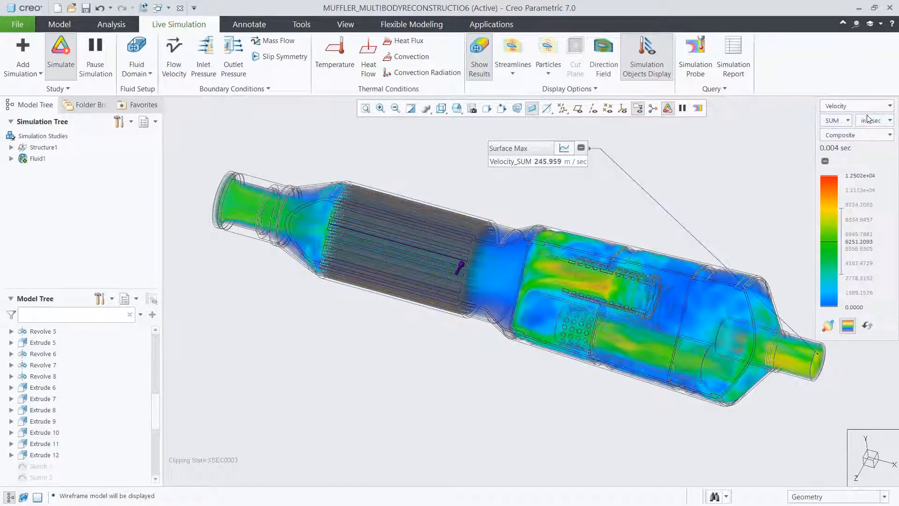
{"action": "left_click", "coordinate": [867, 135]}
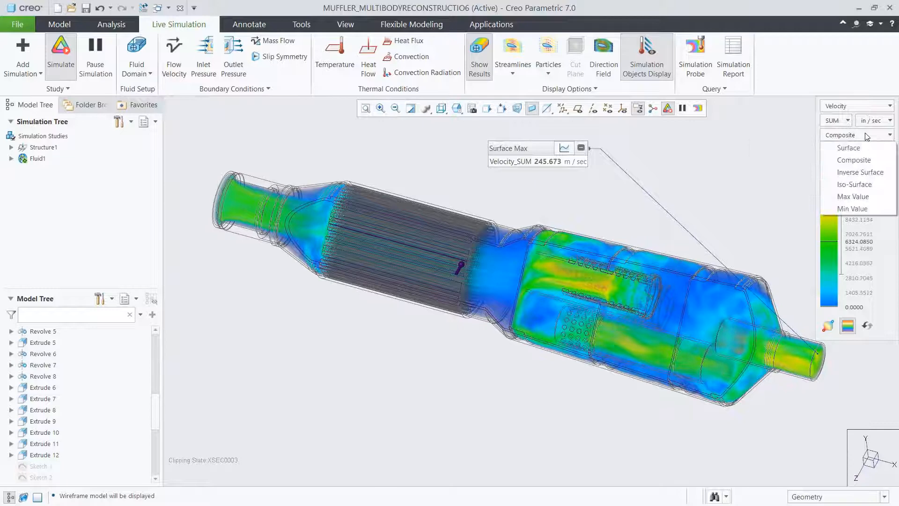
{"action": "left_click", "coordinate": [856, 197]}
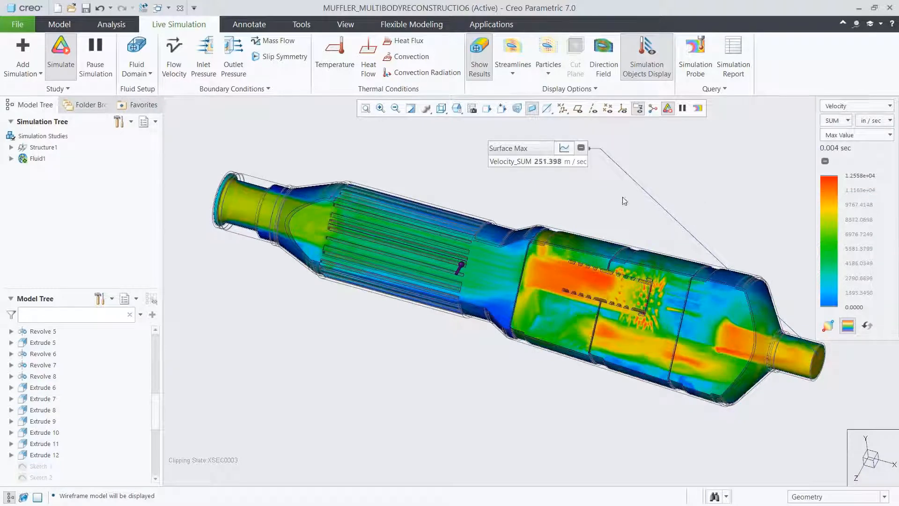
{"action": "left_click", "coordinate": [565, 149]}
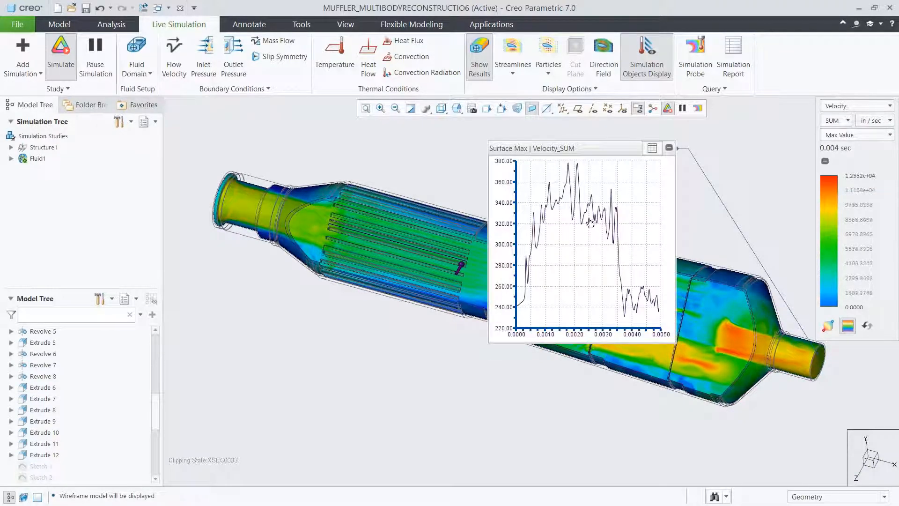
{"action": "left_click", "coordinate": [652, 148]}
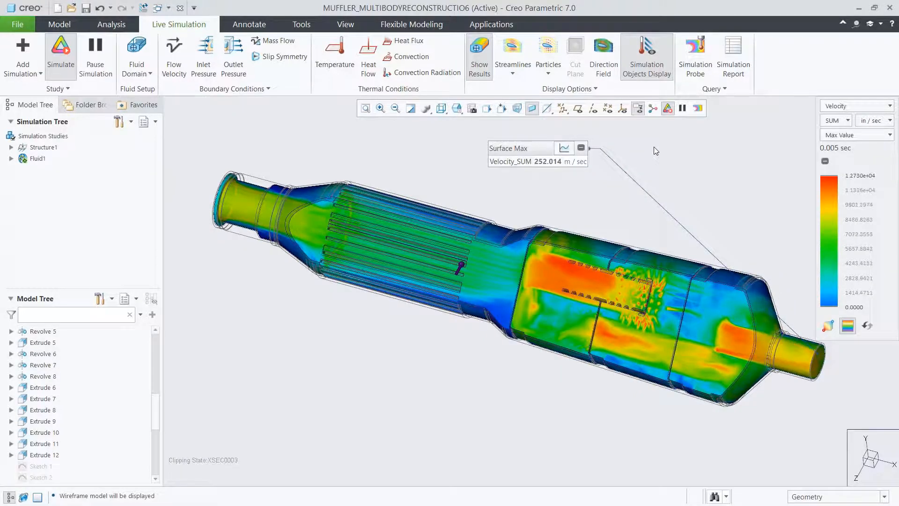